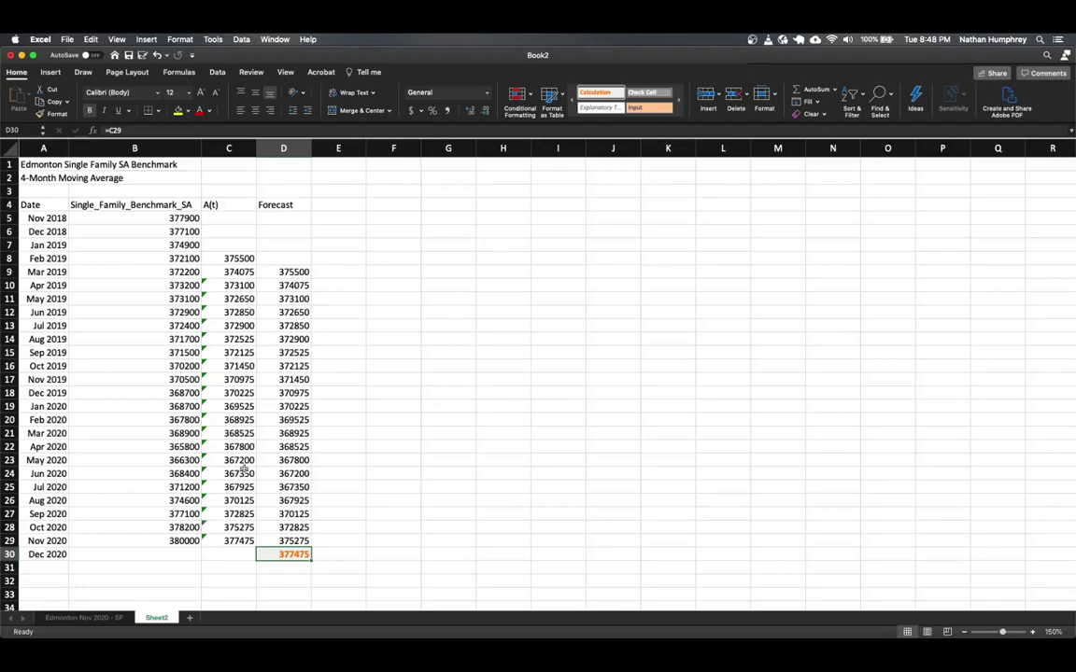
- Ignore the omitted-adjacent-cells formula errors for the moving averages in C10:C29
left_click(242, 406)
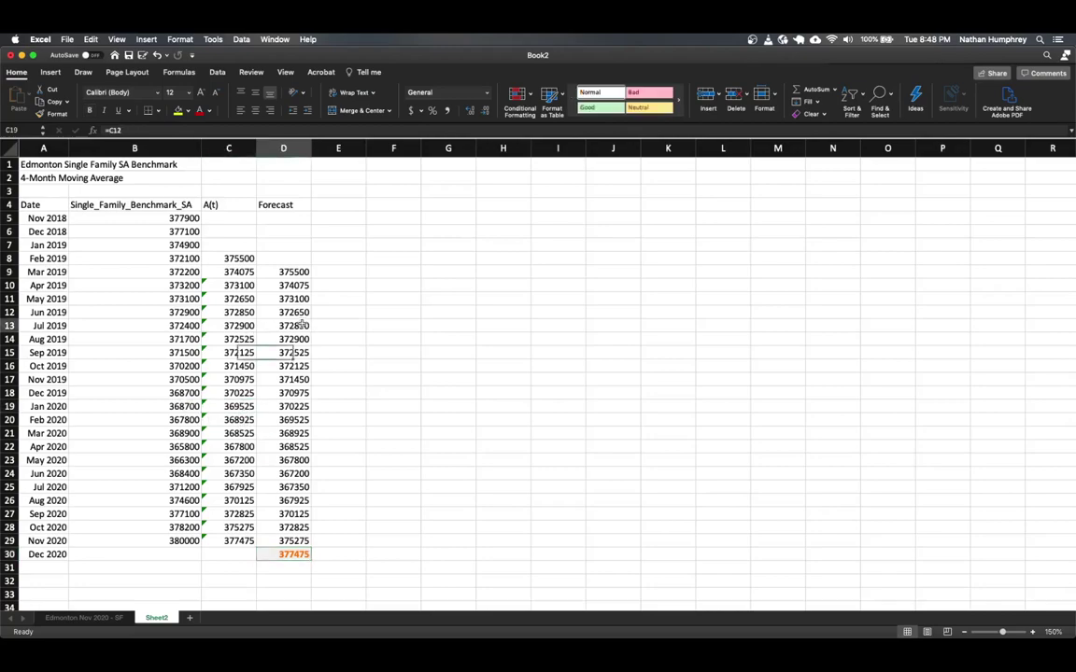
left_click_drag(239, 286, 230, 542)
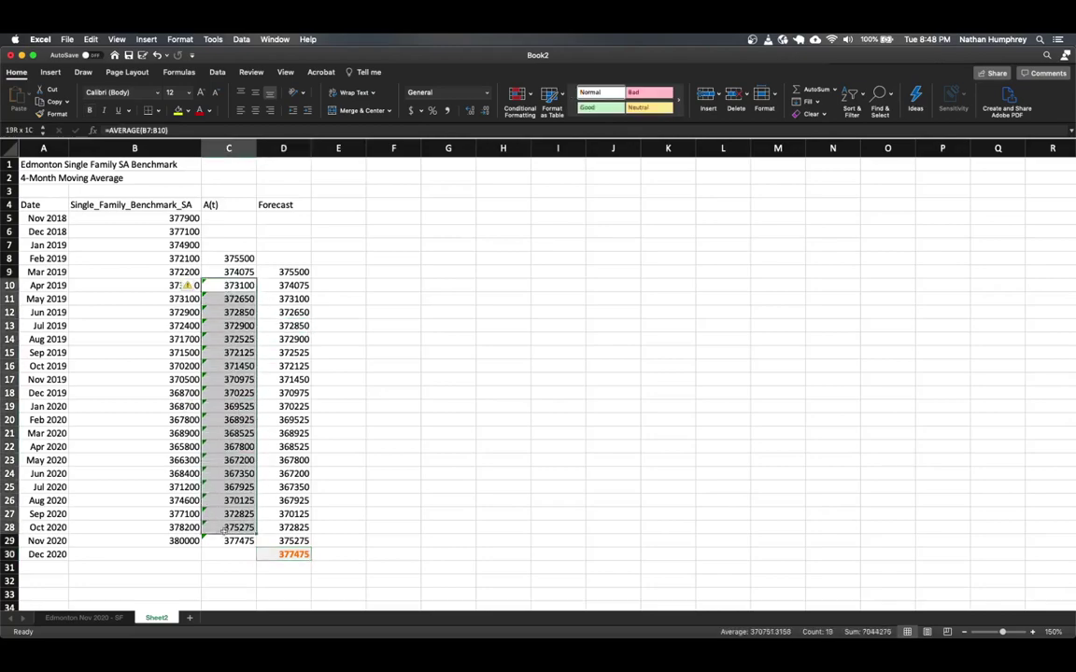
left_click(190, 285)
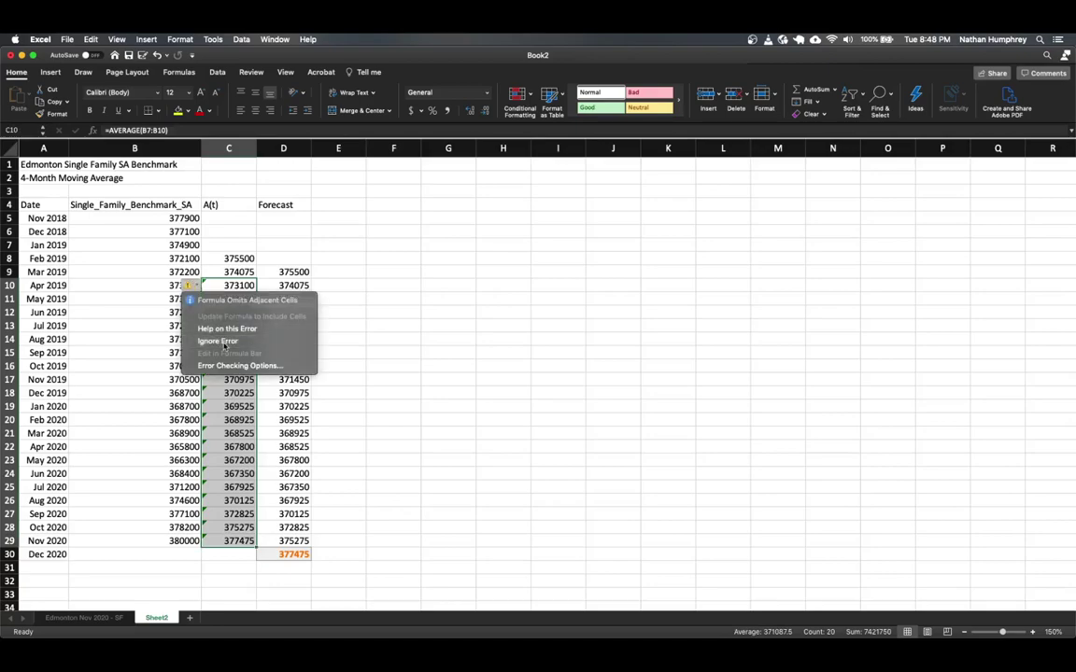
left_click(217, 341)
left_click(278, 297)
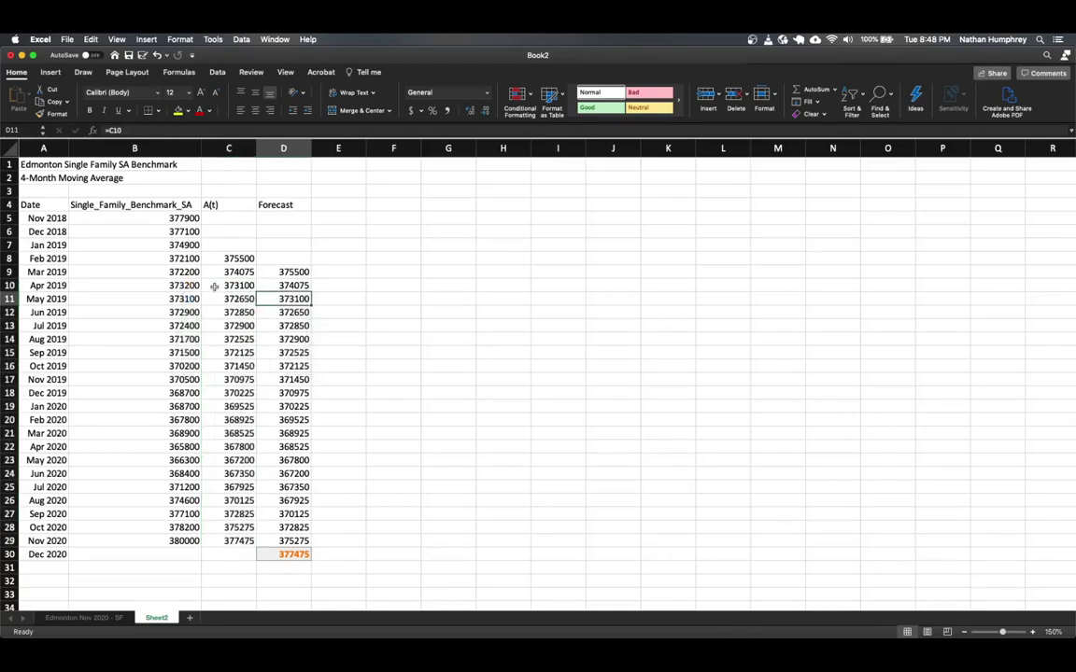
left_click(317, 350)
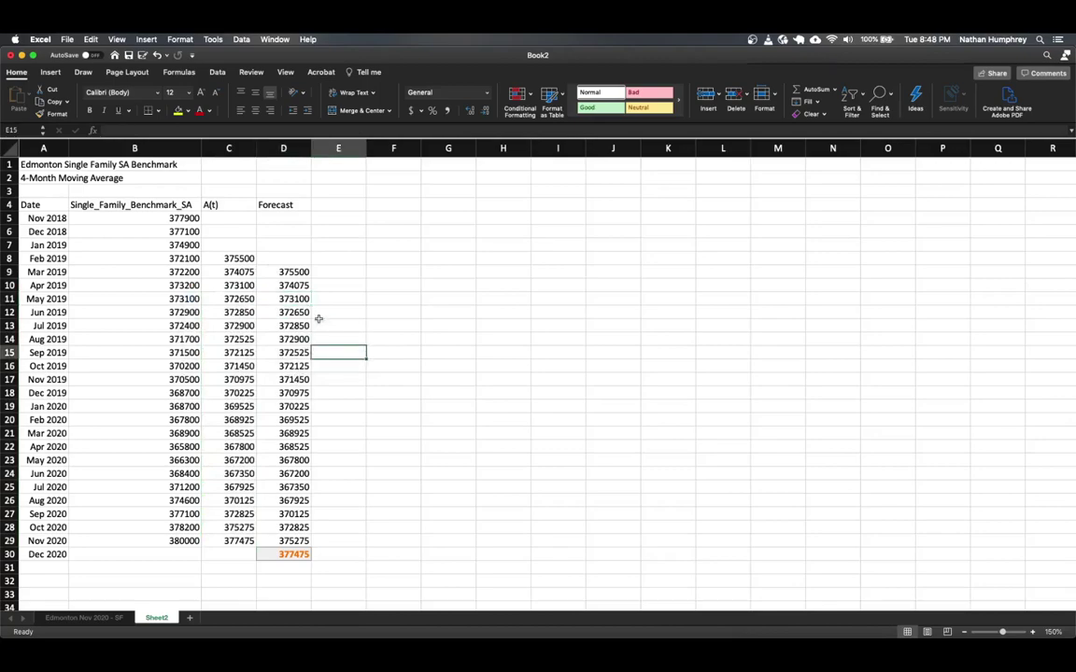
left_click(304, 272)
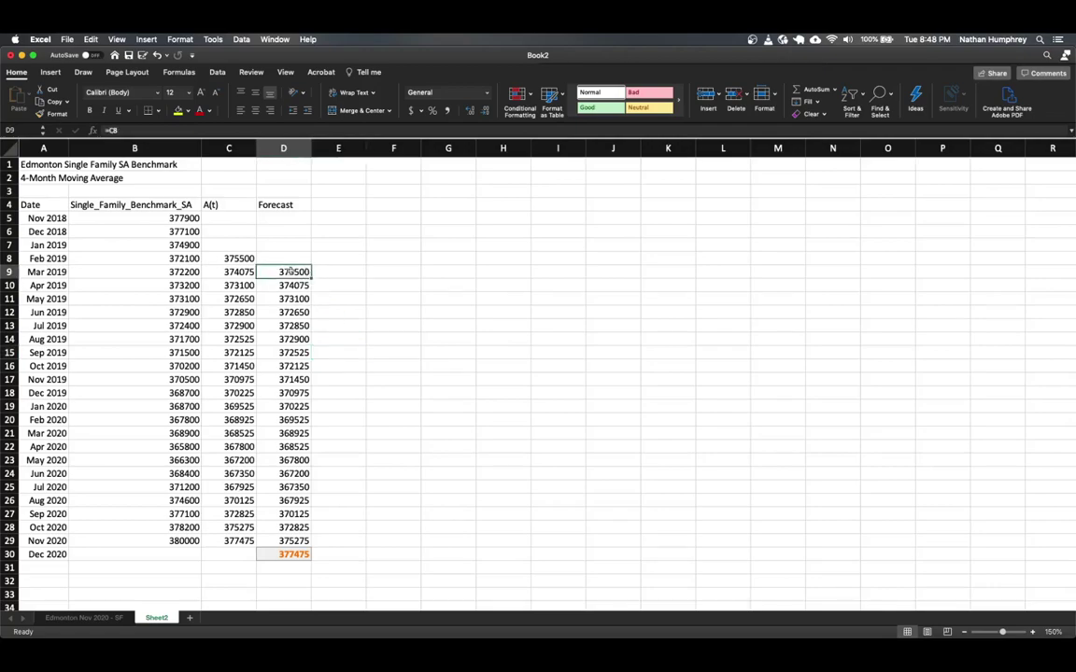
left_click(187, 272)
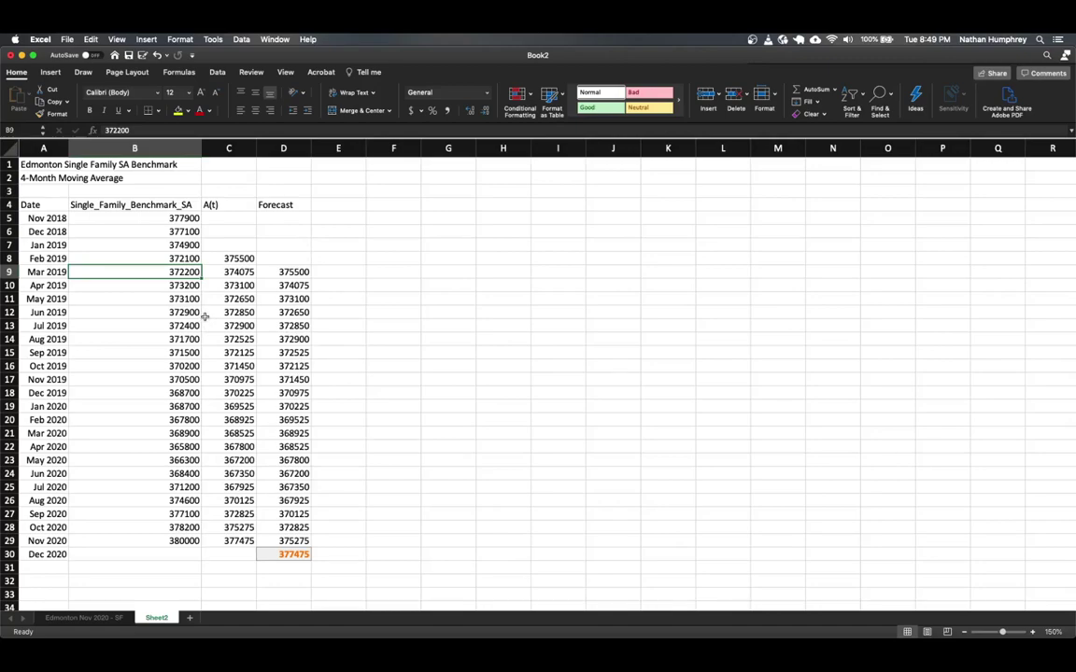
left_click(269, 272)
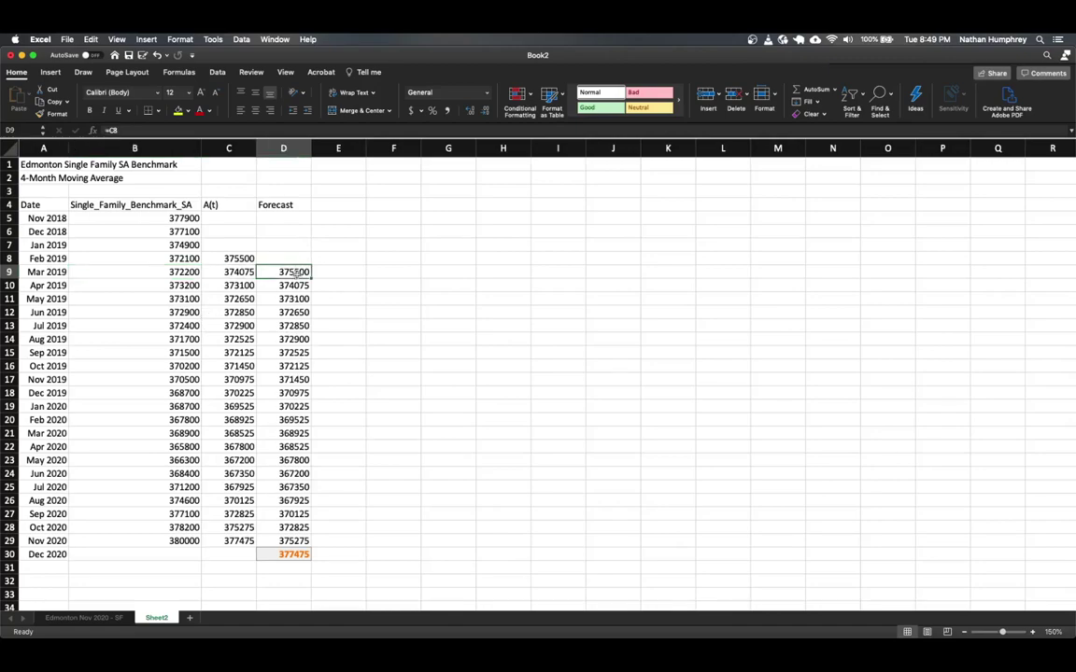
left_click(196, 272)
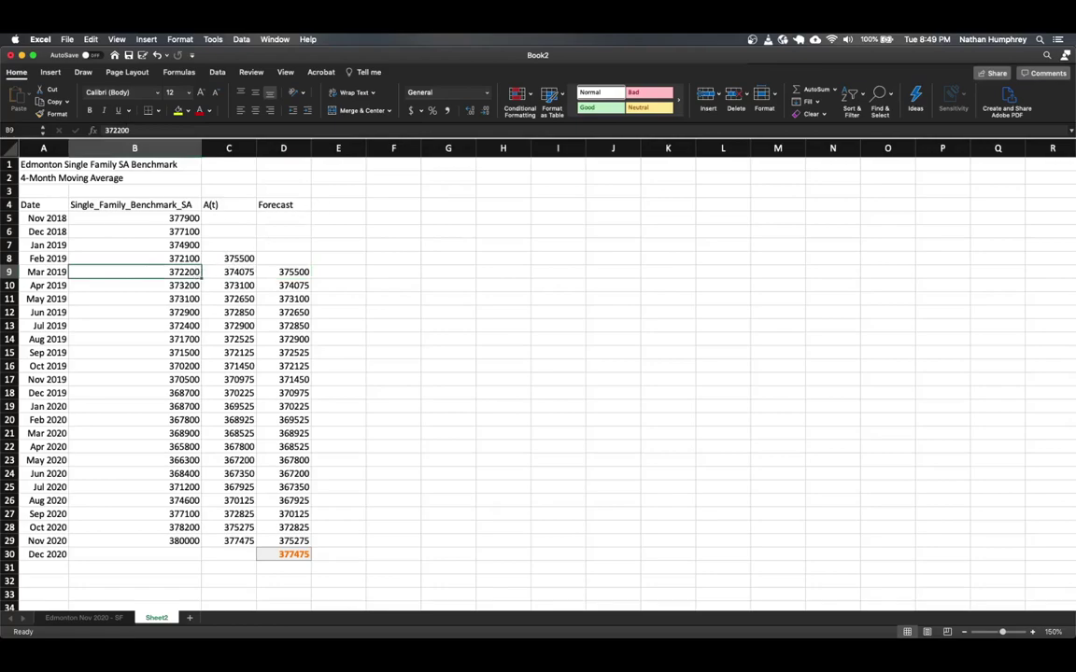
- Add the column headers Error, Deviation and Percent in cells E4, F4 and G4
left_click(342, 205)
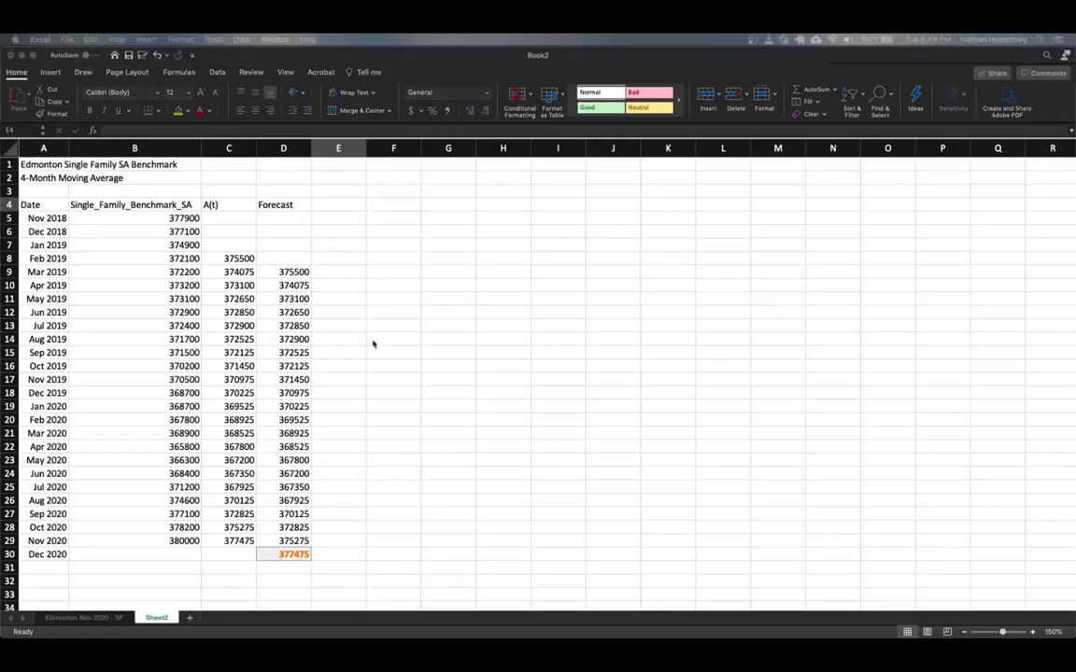
left_click(331, 204)
left_click(343, 205)
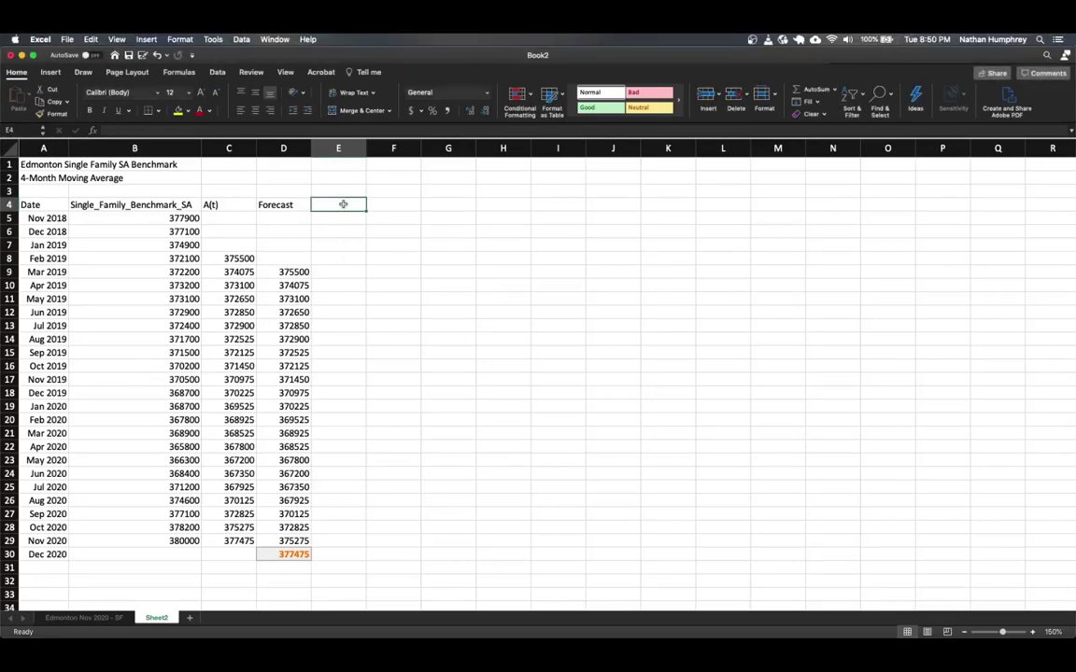
type("Error")
key("Tab")
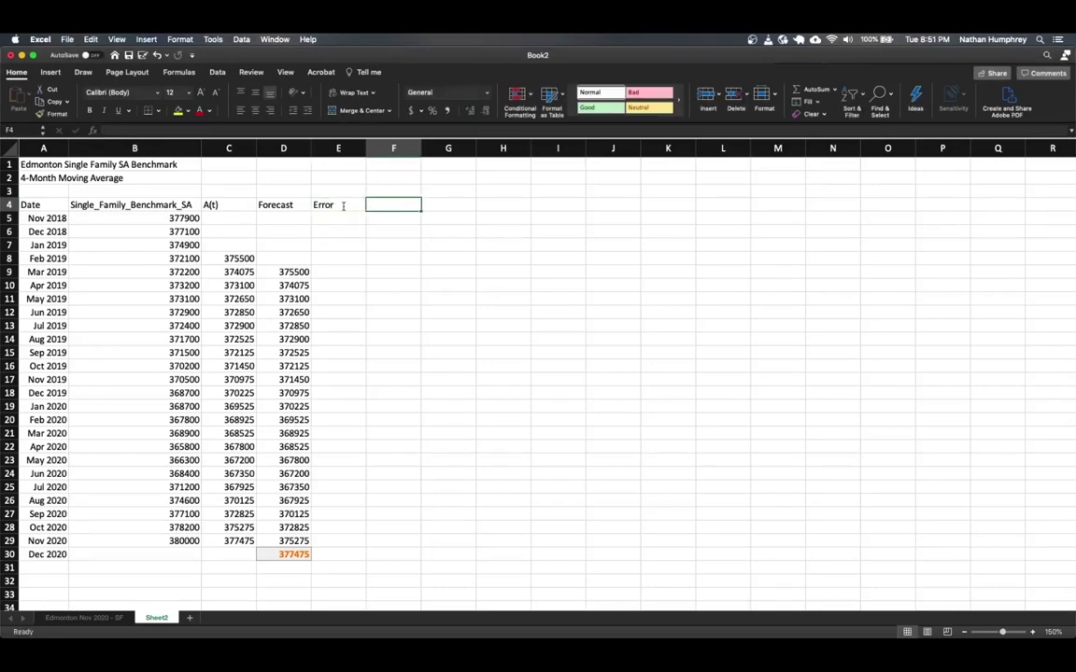
type("Deviation")
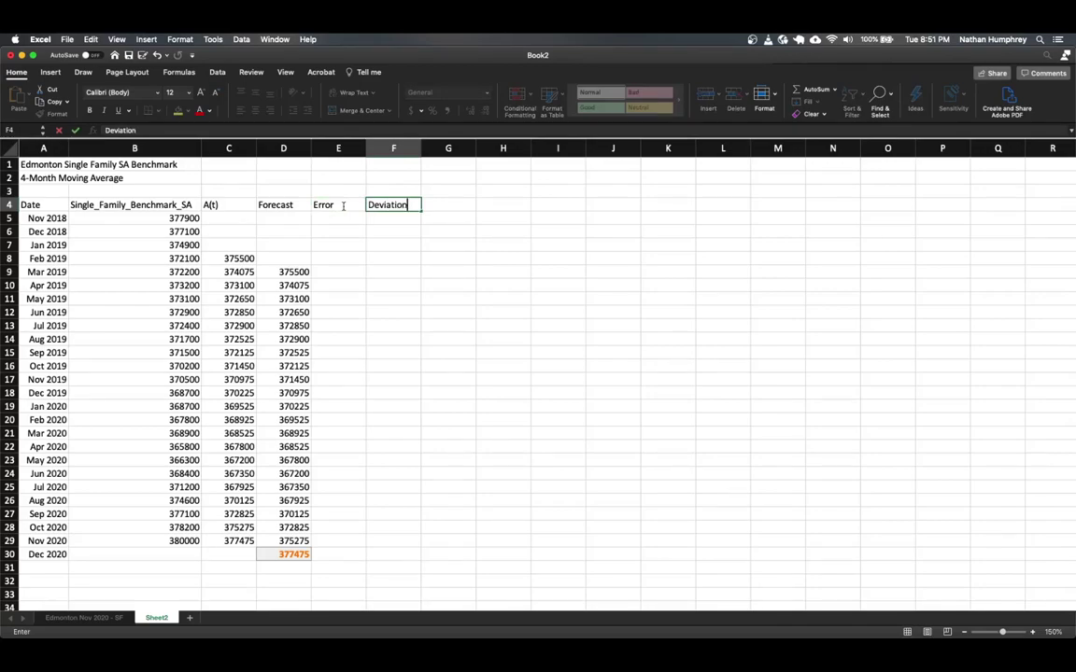
key("Tab")
type("Percent")
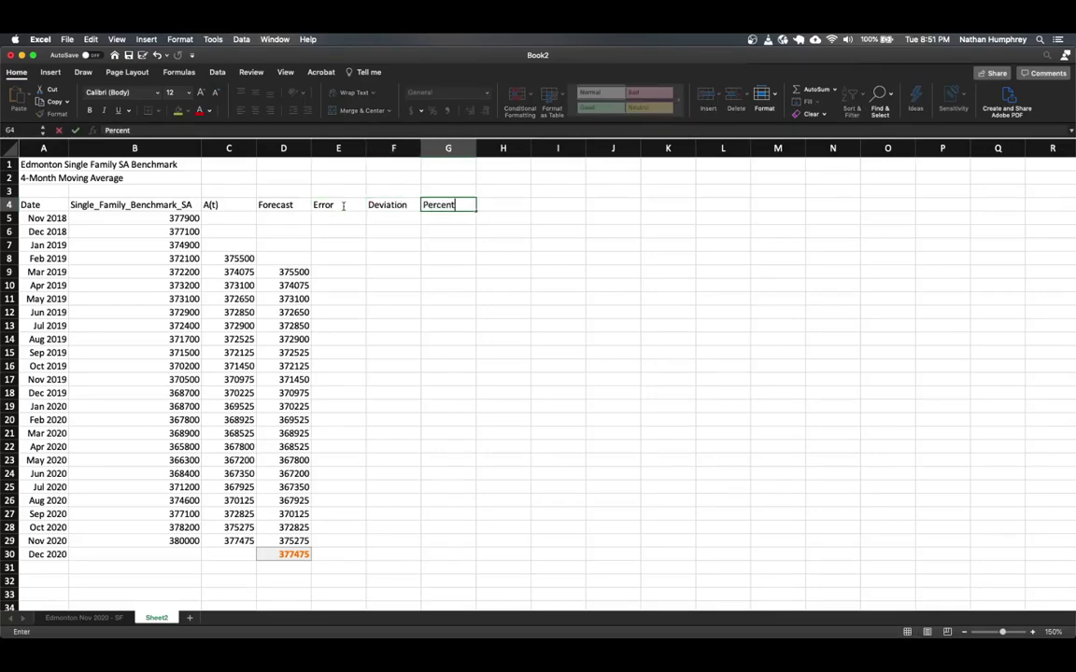
left_click(210, 204)
- Bold the header row A4:G4 and give it a bottom border
left_click(52, 206)
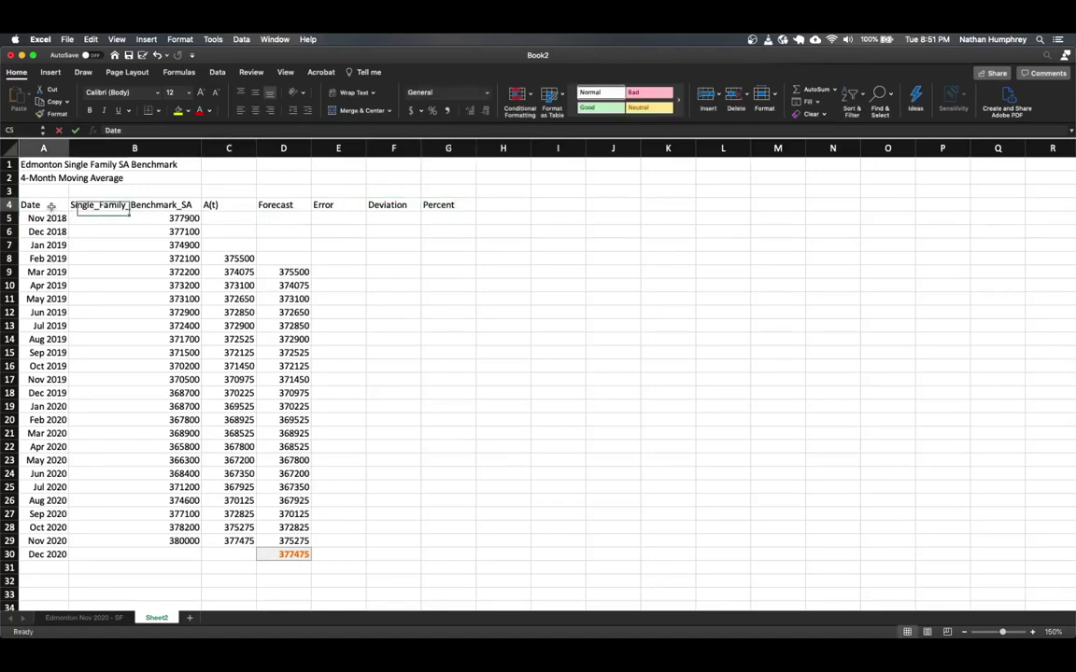
left_click_drag(52, 206, 403, 197)
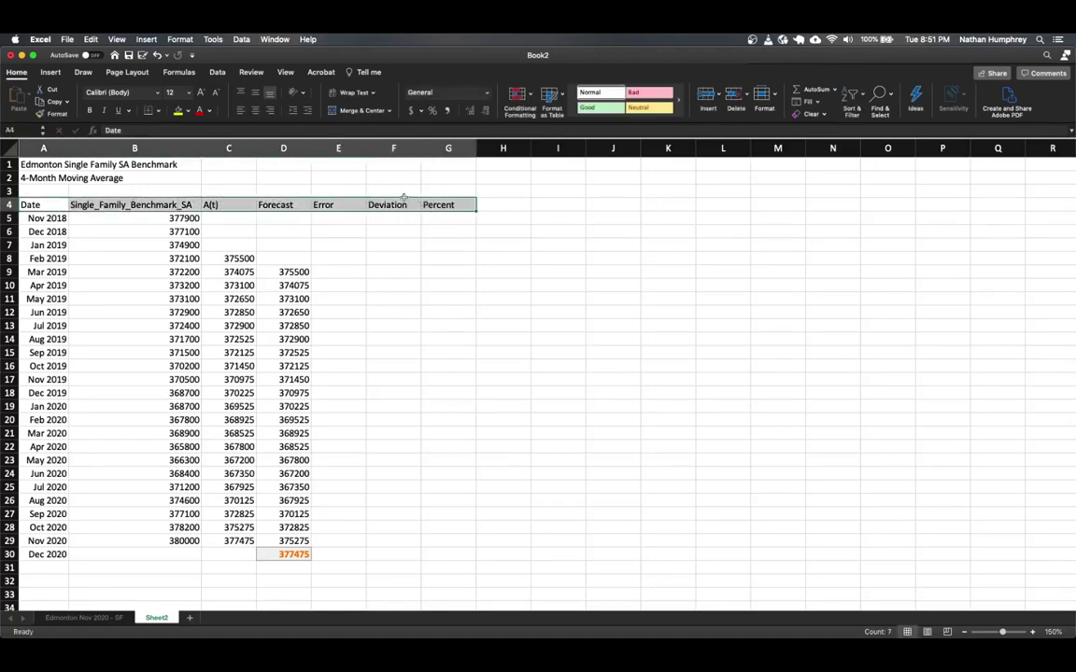
key("super+b")
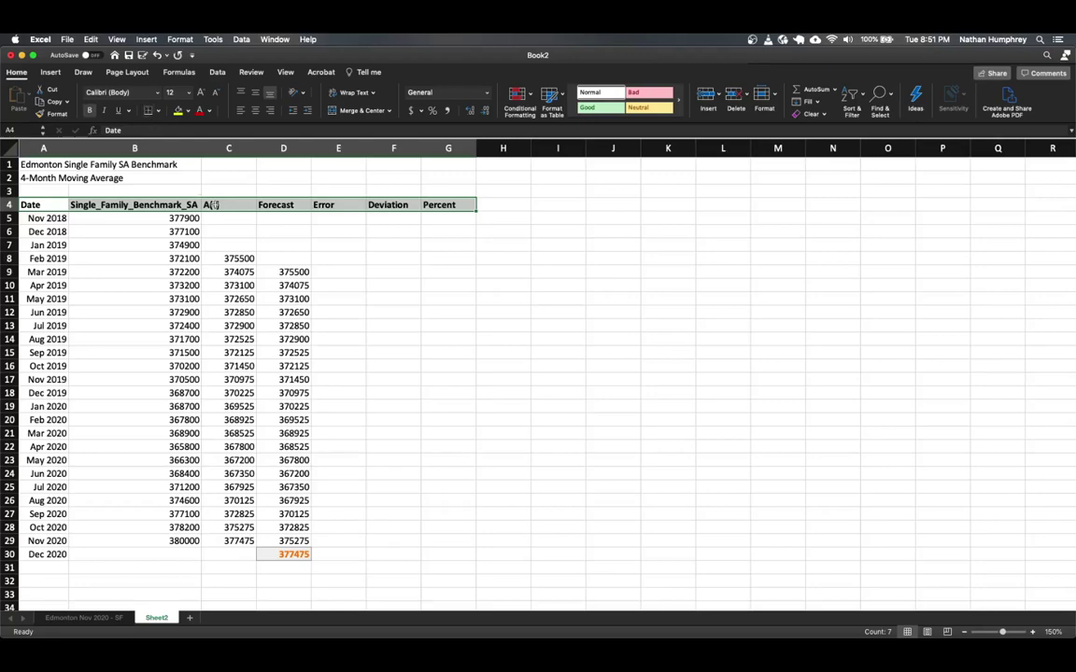
left_click(192, 177)
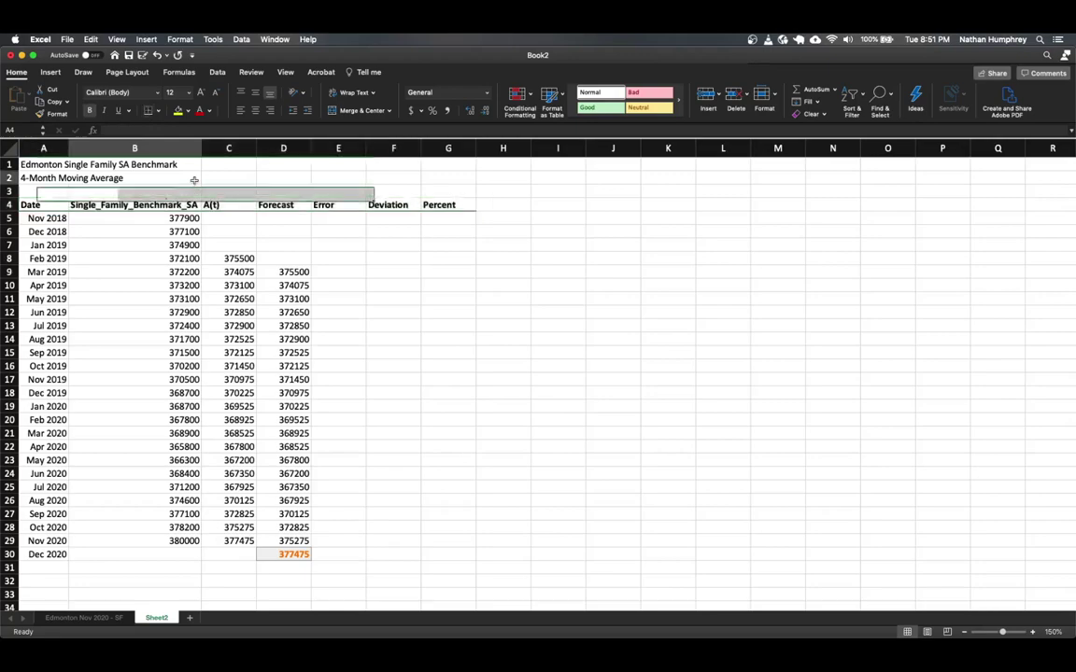
- Bold and enlarge the title in A1, and make the subtitle in A2 bold at font size 14
left_click(53, 164)
key("super+b")
key("super+shift+period")
key("super+shift+period")
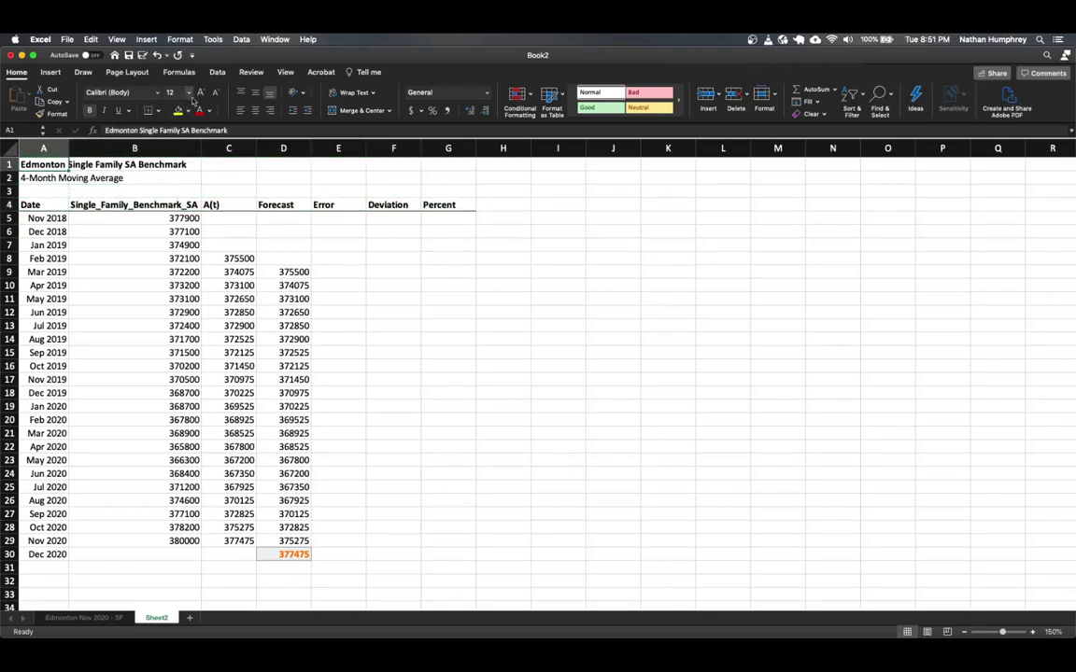
left_click(64, 181)
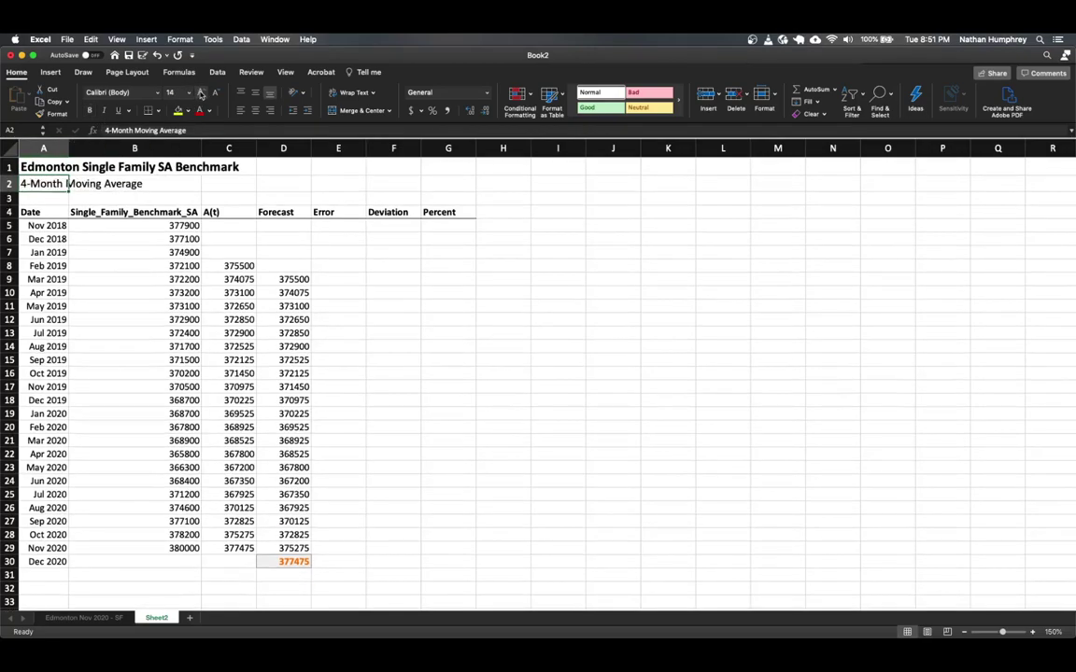
key("super+b")
left_click(341, 242)
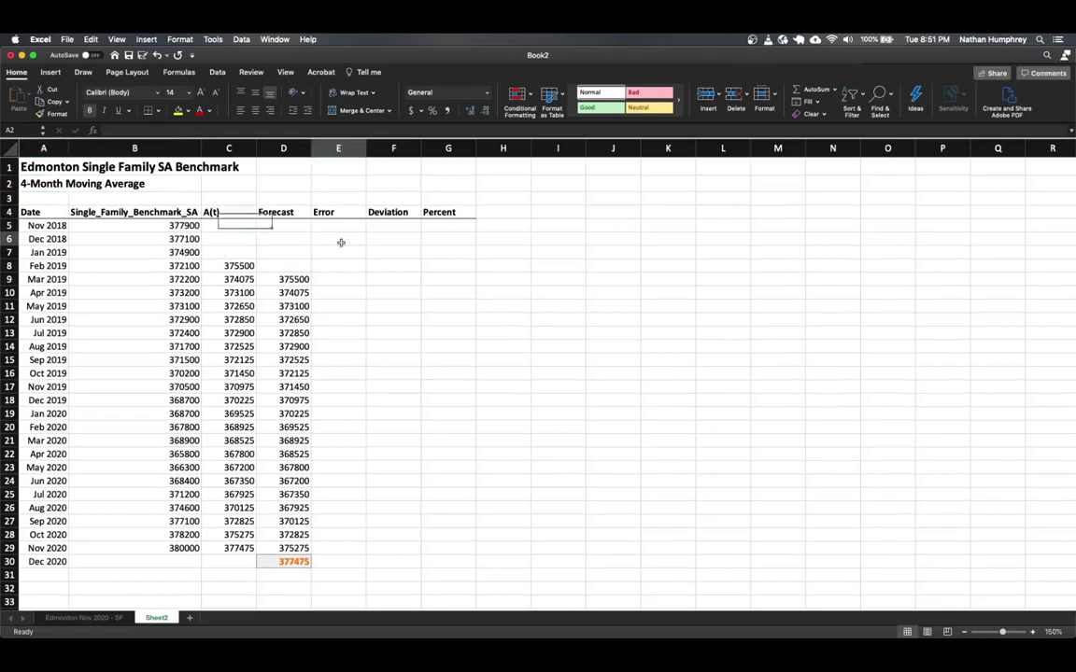
- Enter the formula =D9-B9 in E9 to calculate the March 2019 forecast error
left_click(333, 280)
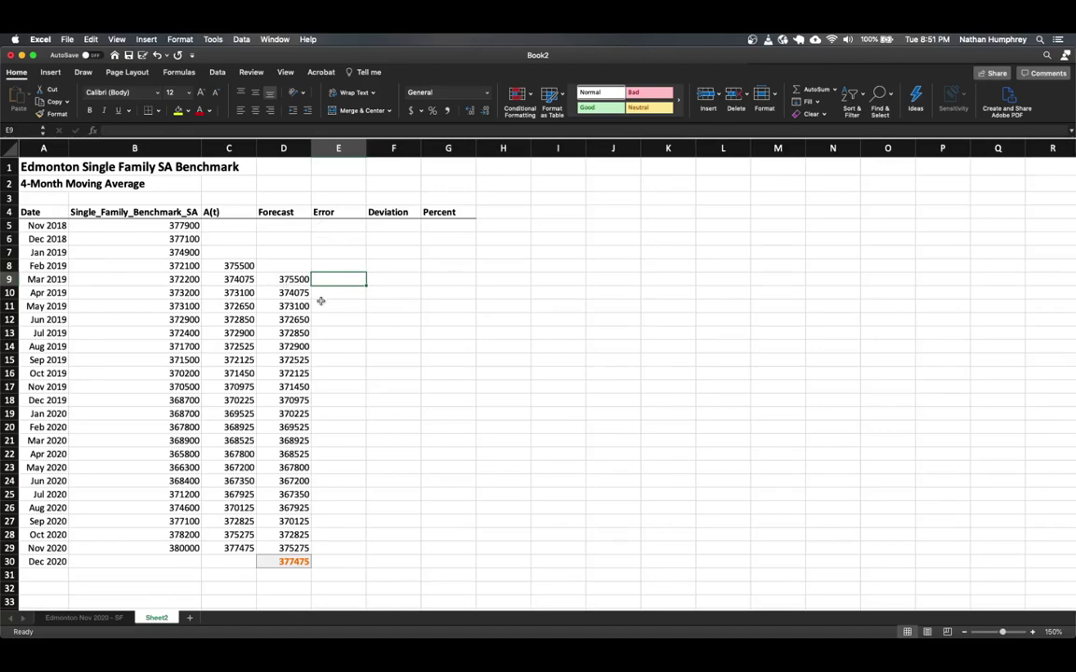
left_click(281, 280)
left_click(336, 280)
type("=")
key("Left")
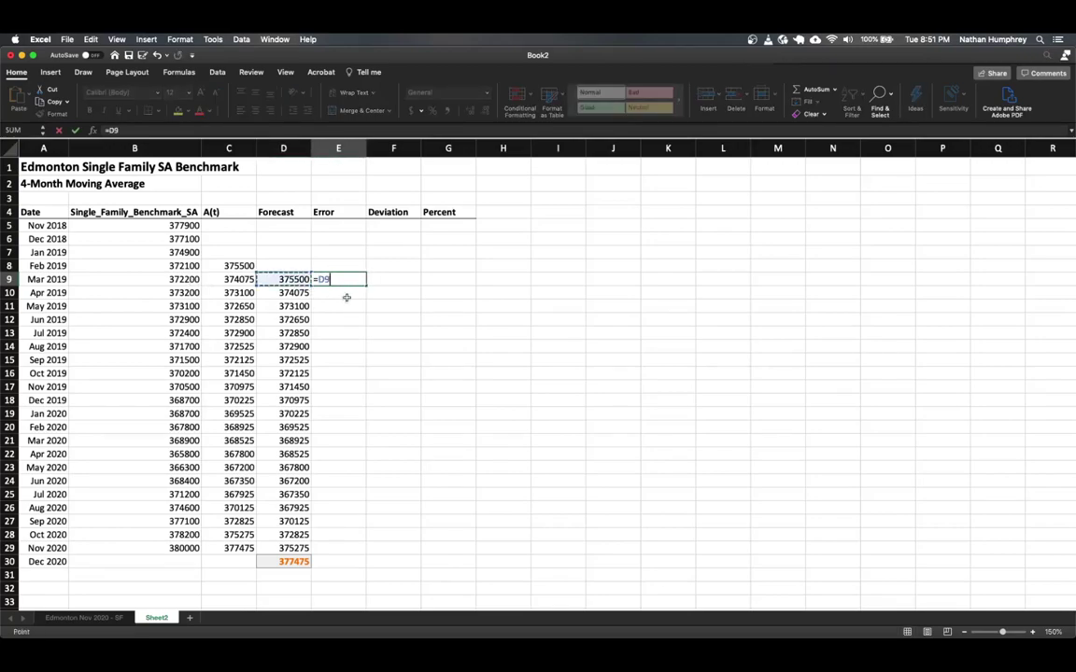
type("-")
left_click(173, 280)
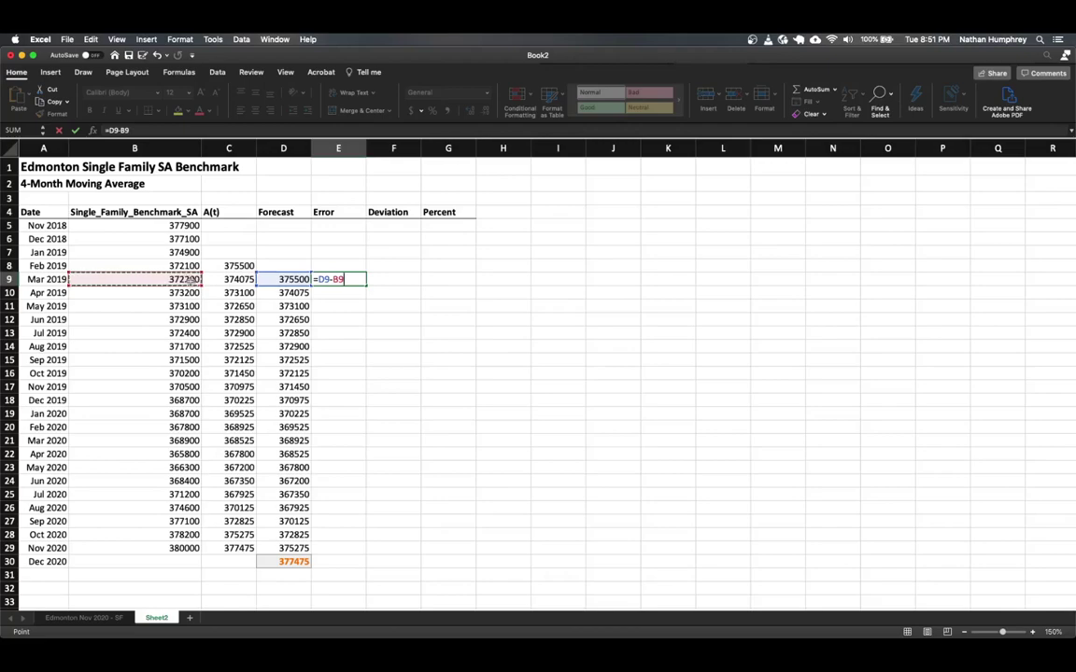
key("Return")
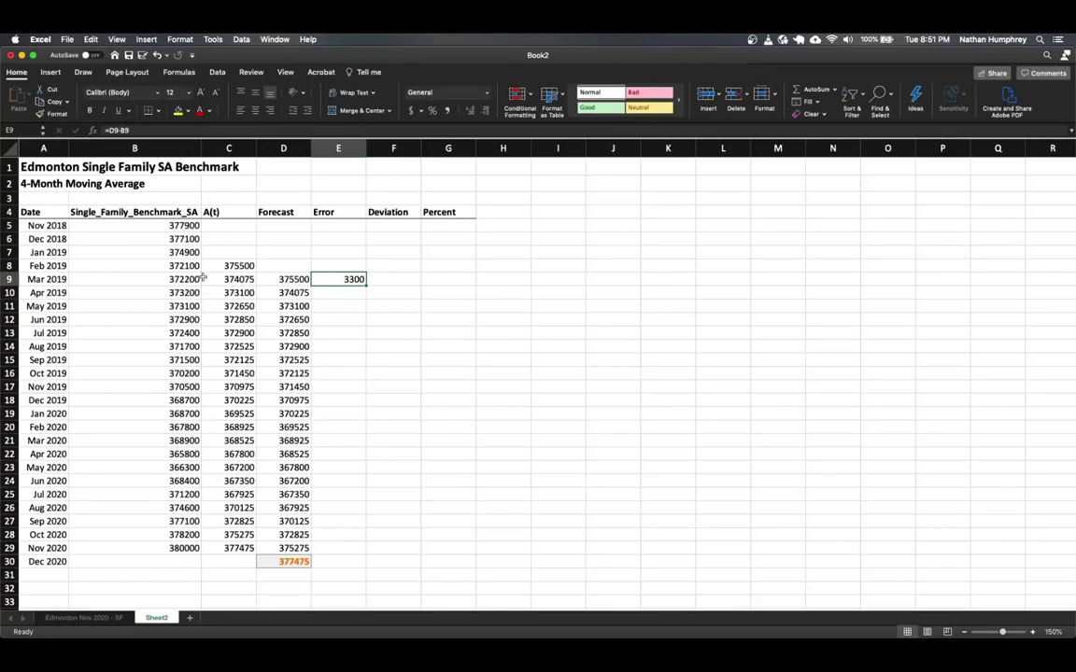
- Fill the error formula from E9 down through the November 2020 row, E29
left_click(285, 279)
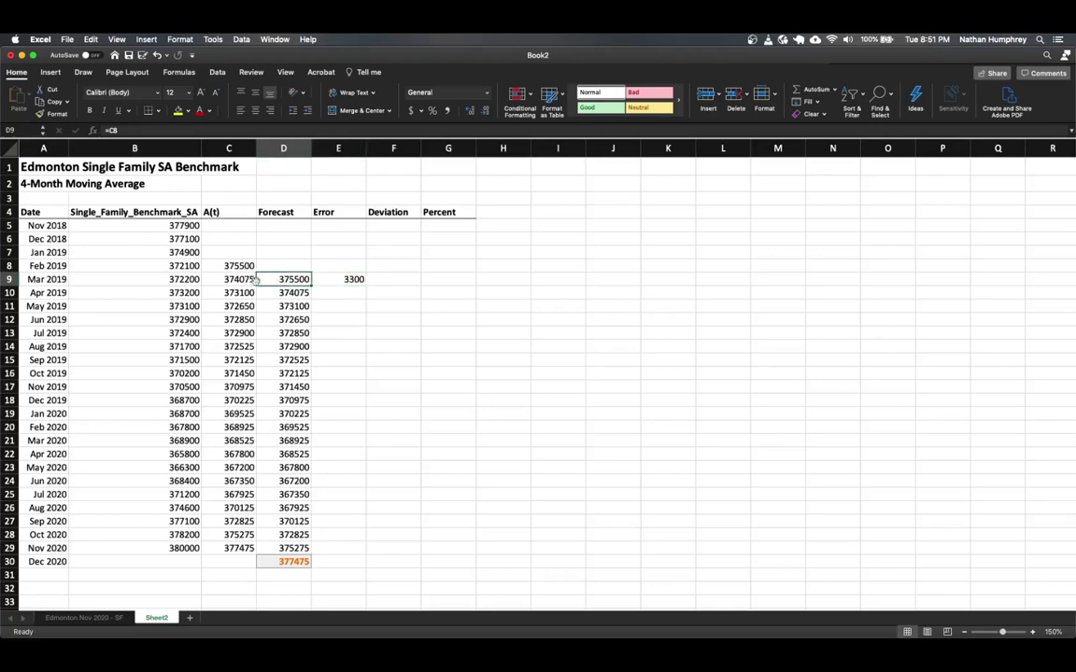
left_click(338, 278)
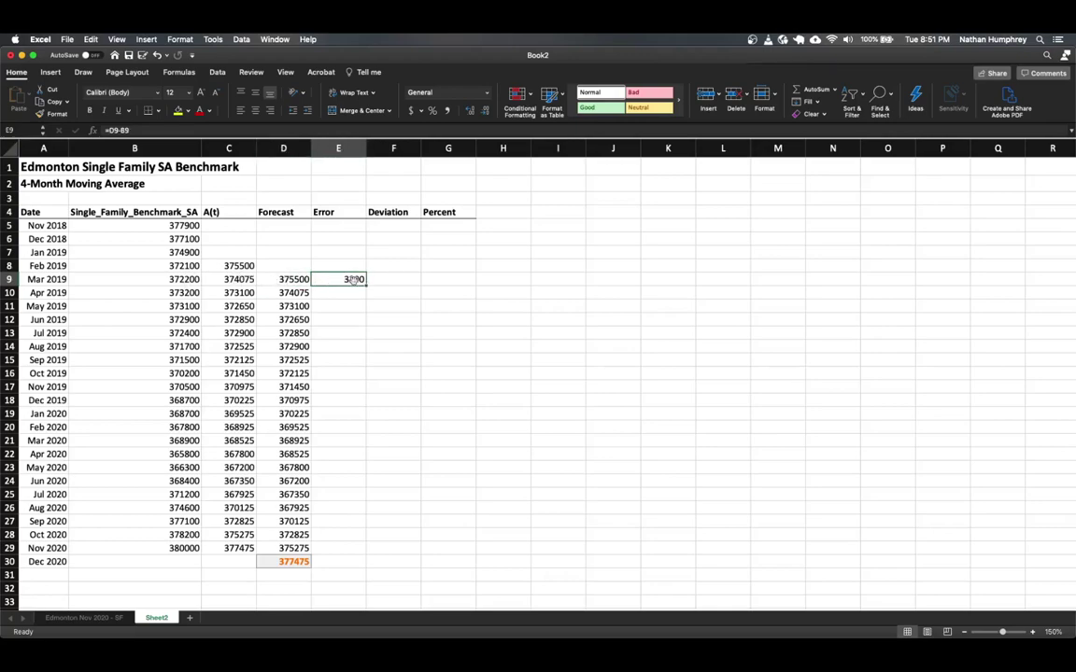
left_click_drag(367, 285, 360, 552)
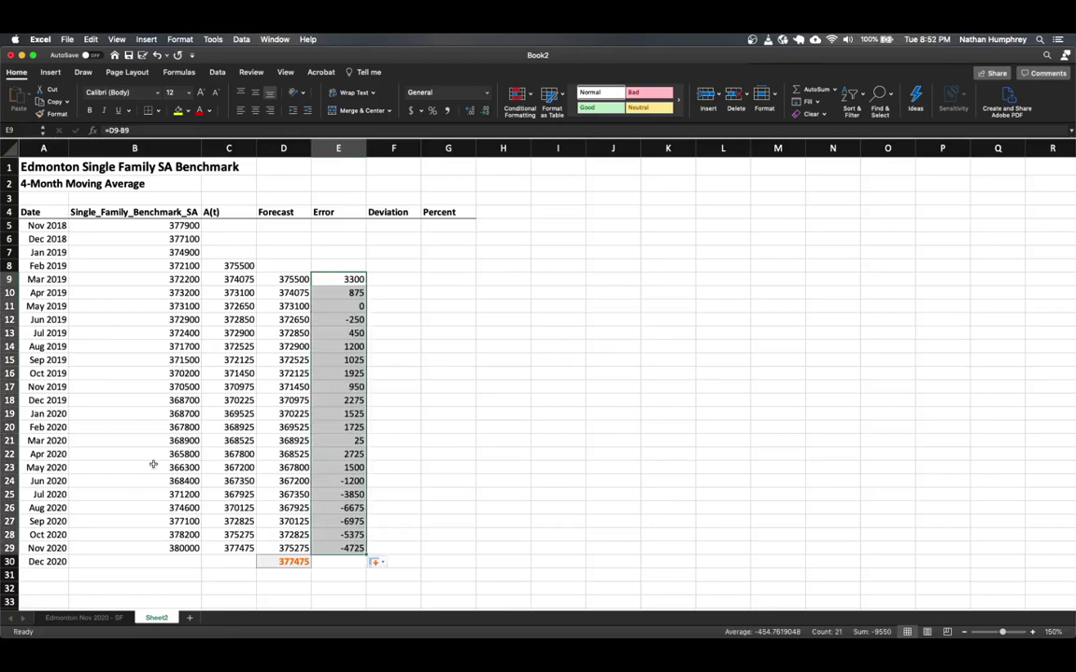
left_click(397, 342)
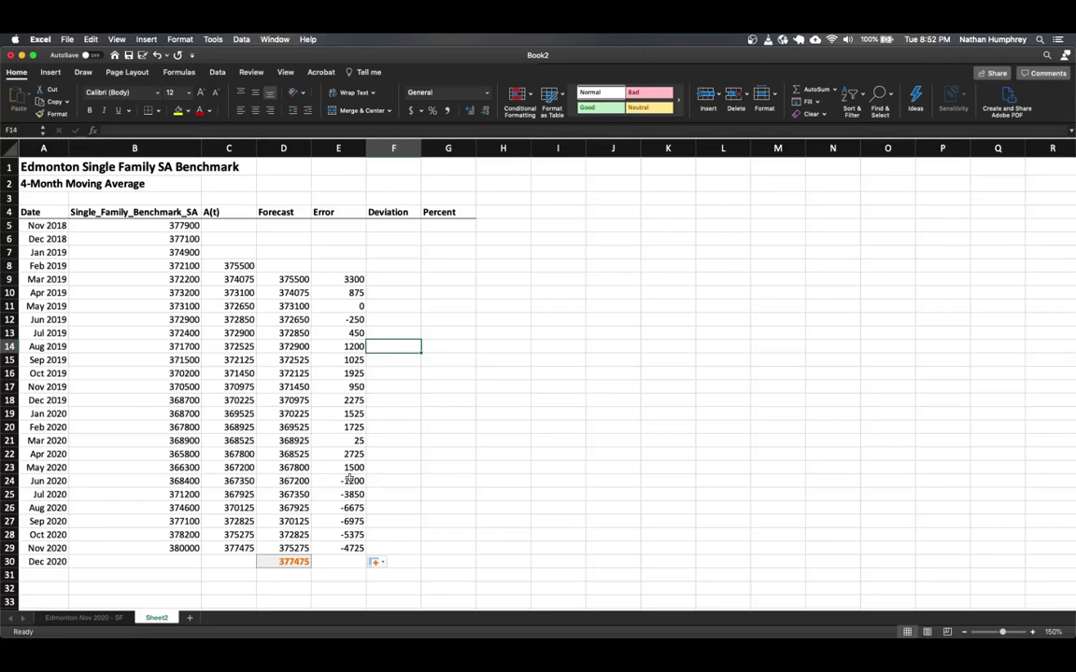
- Enter the formula =ABS(E9) in F9 to calculate the March 2019 absolute deviation
left_click(403, 278)
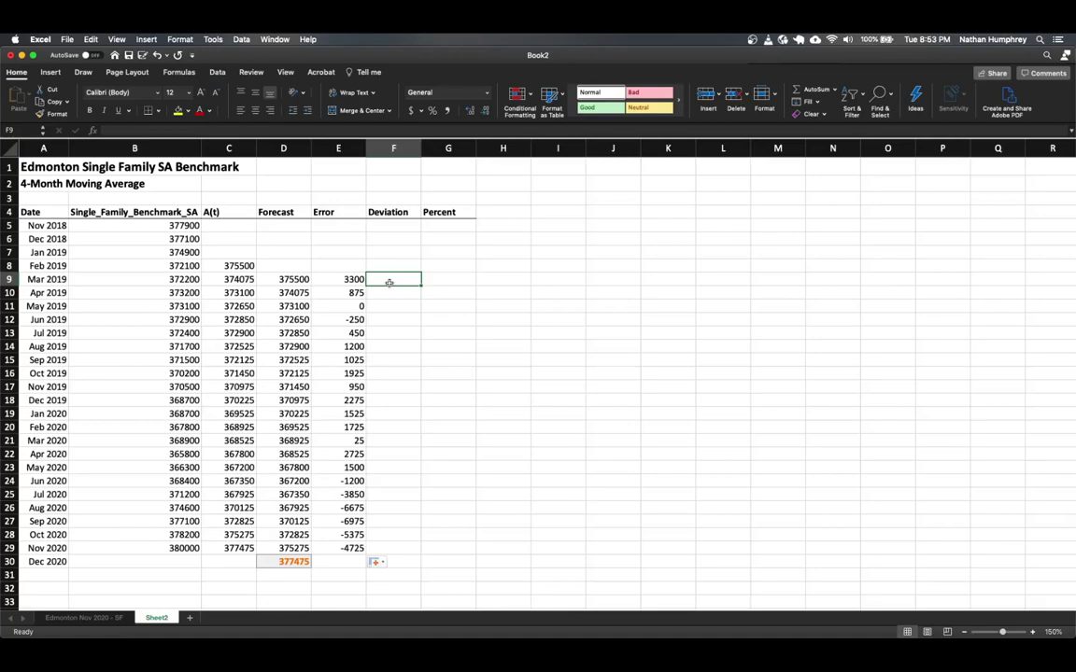
type("=ABS")
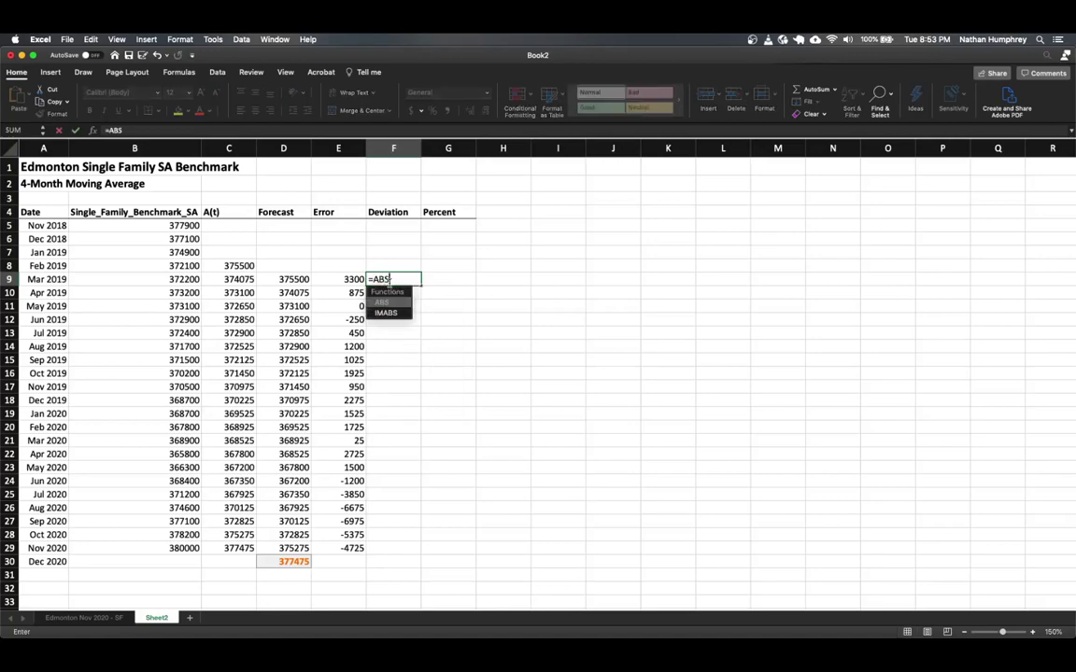
type("(")
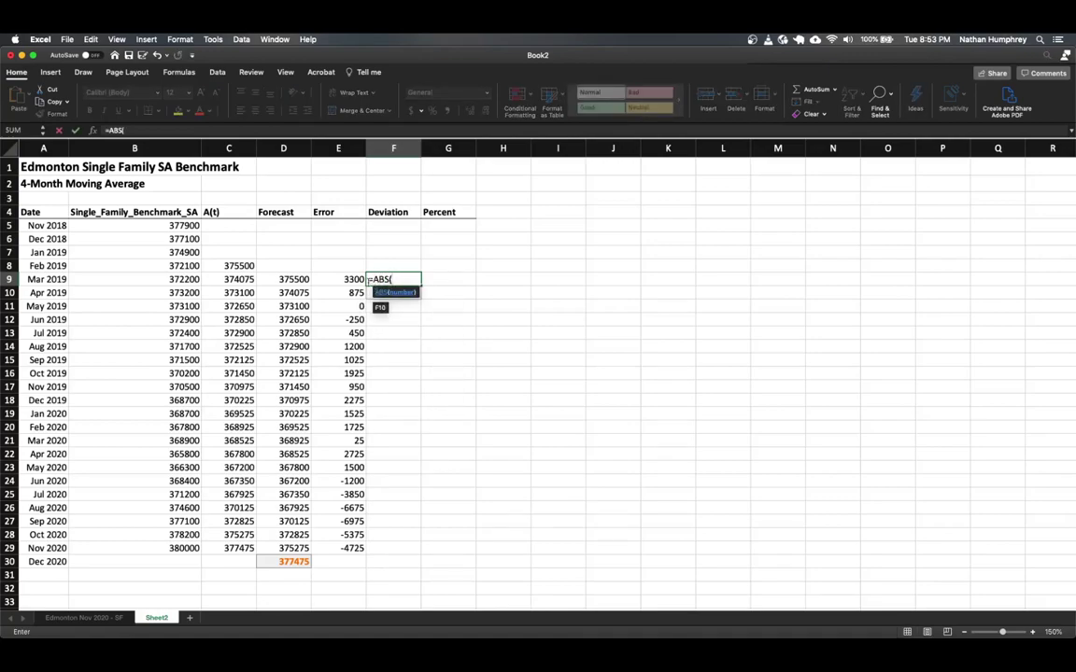
left_click(341, 279)
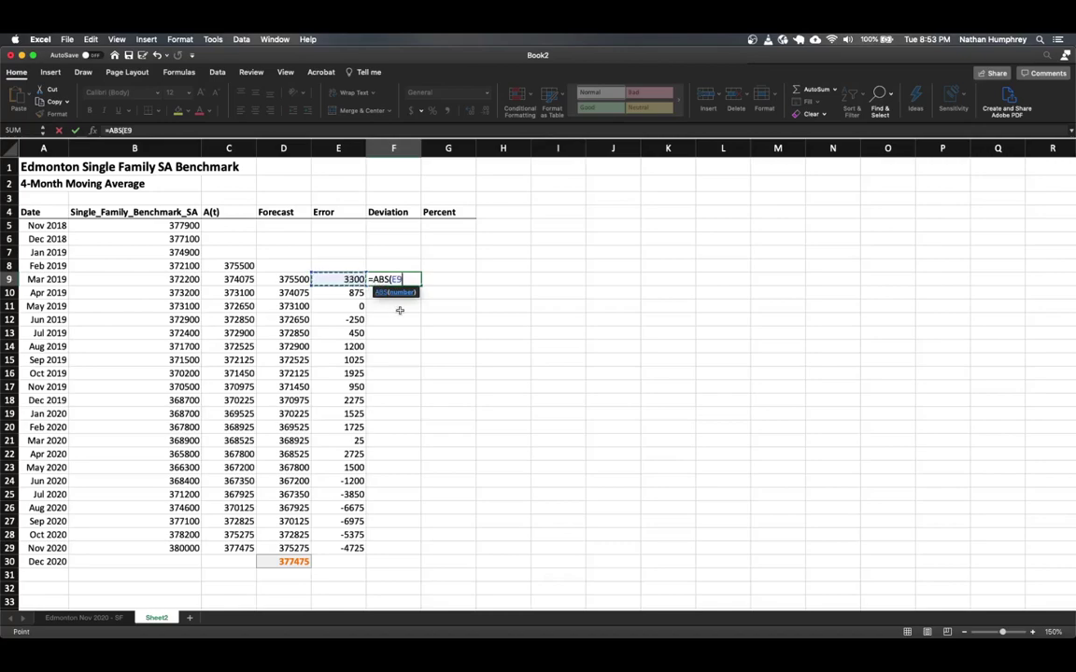
type(")")
key("Return")
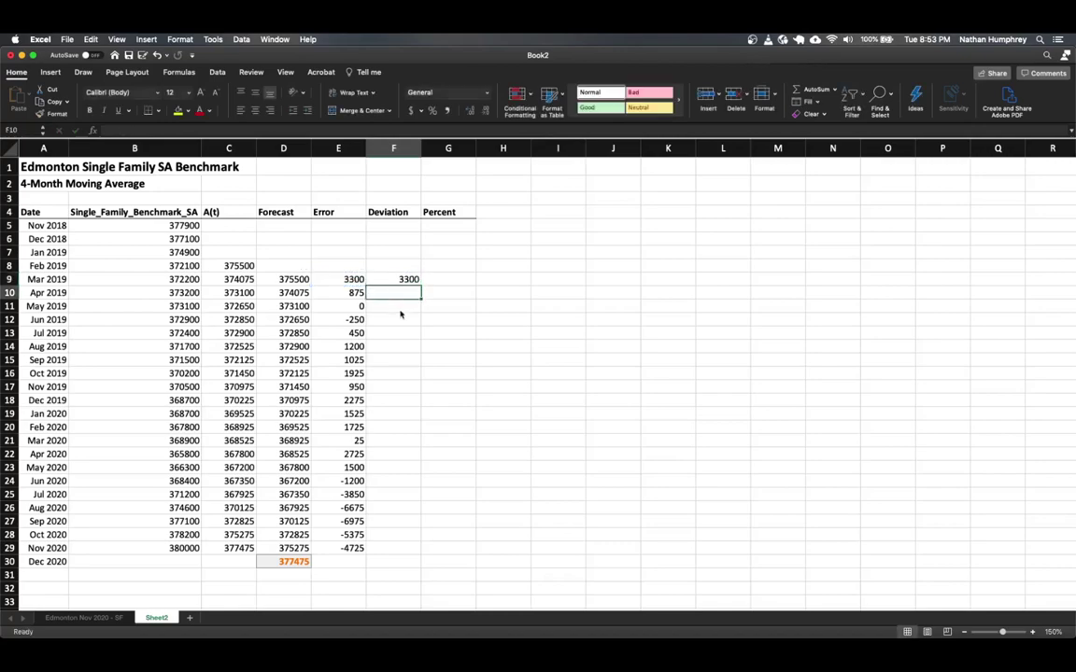
- Fill the absolute deviation formula from F9 down through the November 2020 row, F29
left_click(385, 280)
left_click_drag(420, 286, 380, 550)
left_click(369, 535)
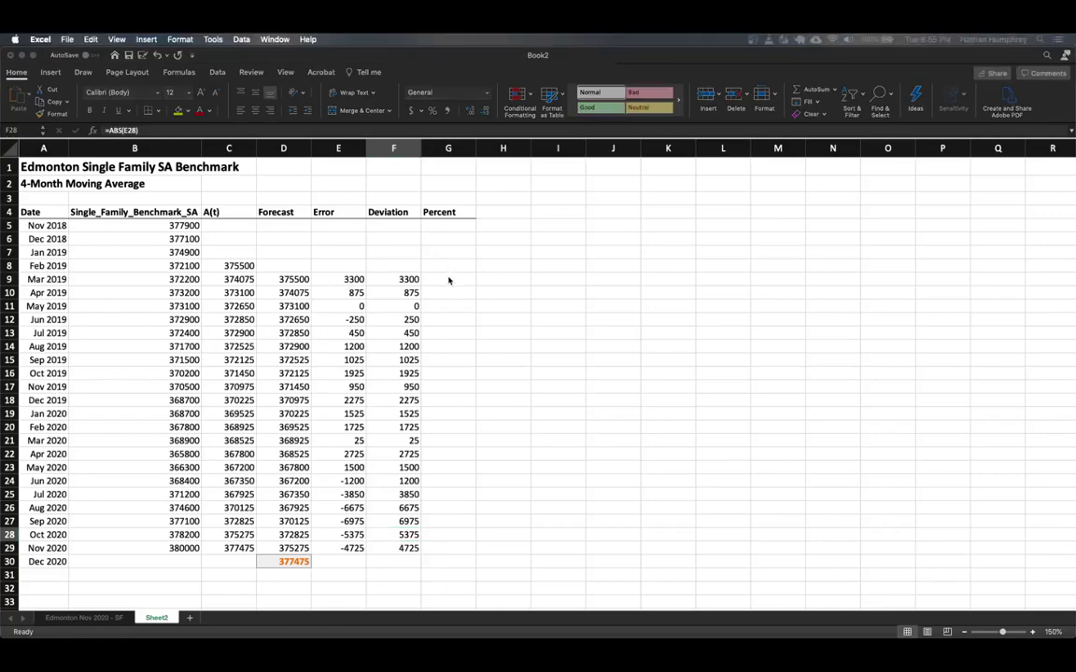
- Enter the formula =F9/B9 in G9 to calculate the March 2019 percent deviation
left_click(388, 280)
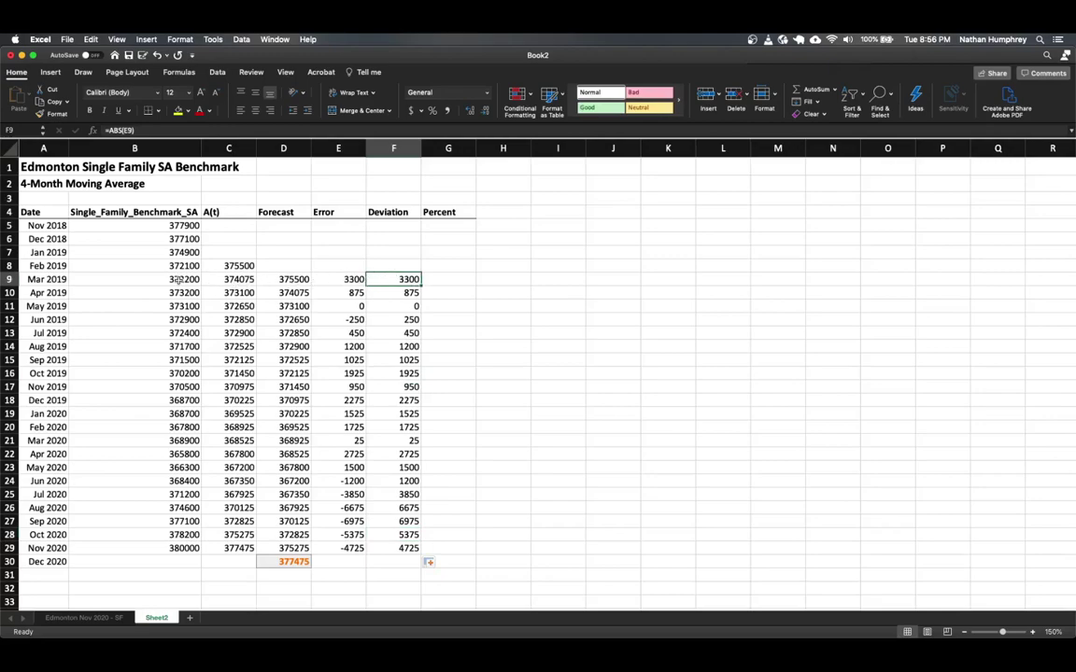
left_click(443, 280)
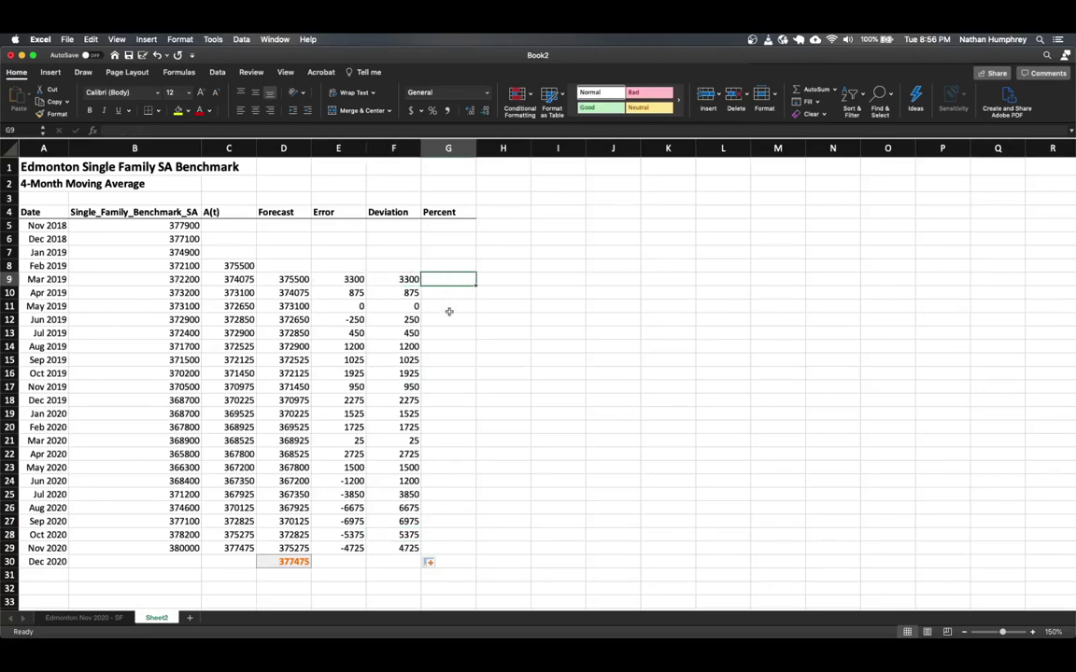
type("=")
key("Left")
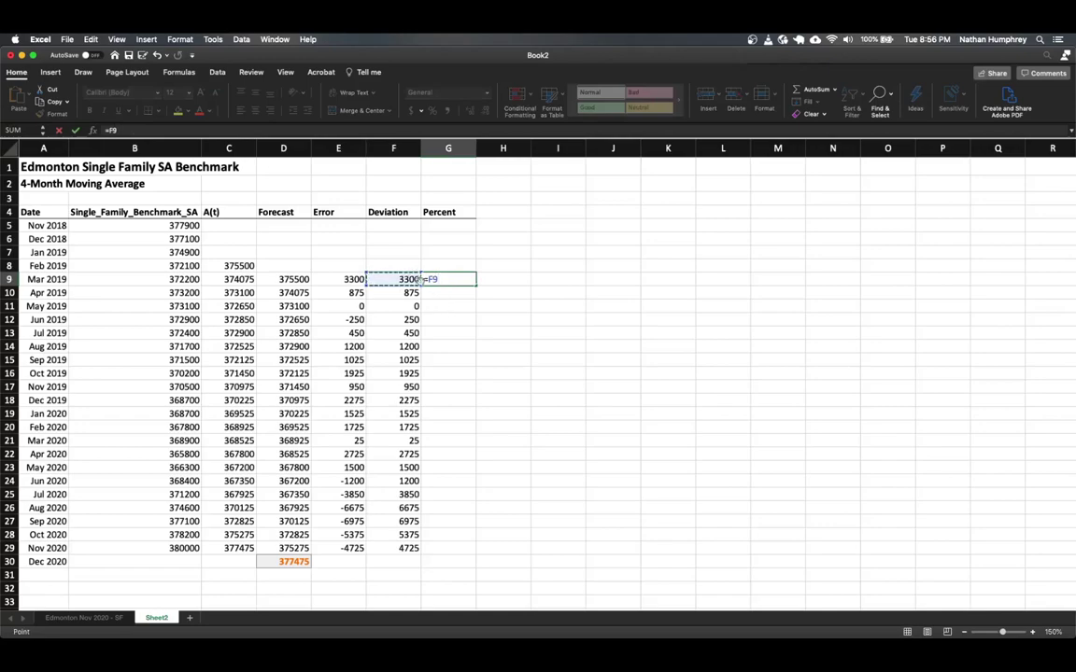
type("/")
left_click(172, 279)
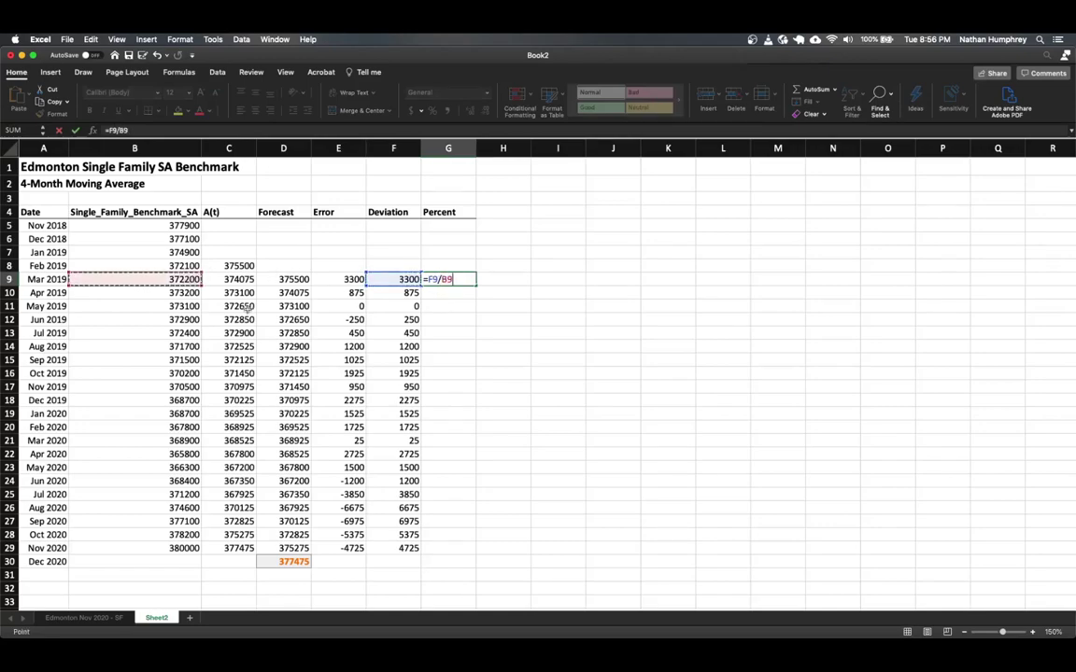
key("Return")
- Format G9 as a percentage with two decimal places
left_click(446, 281)
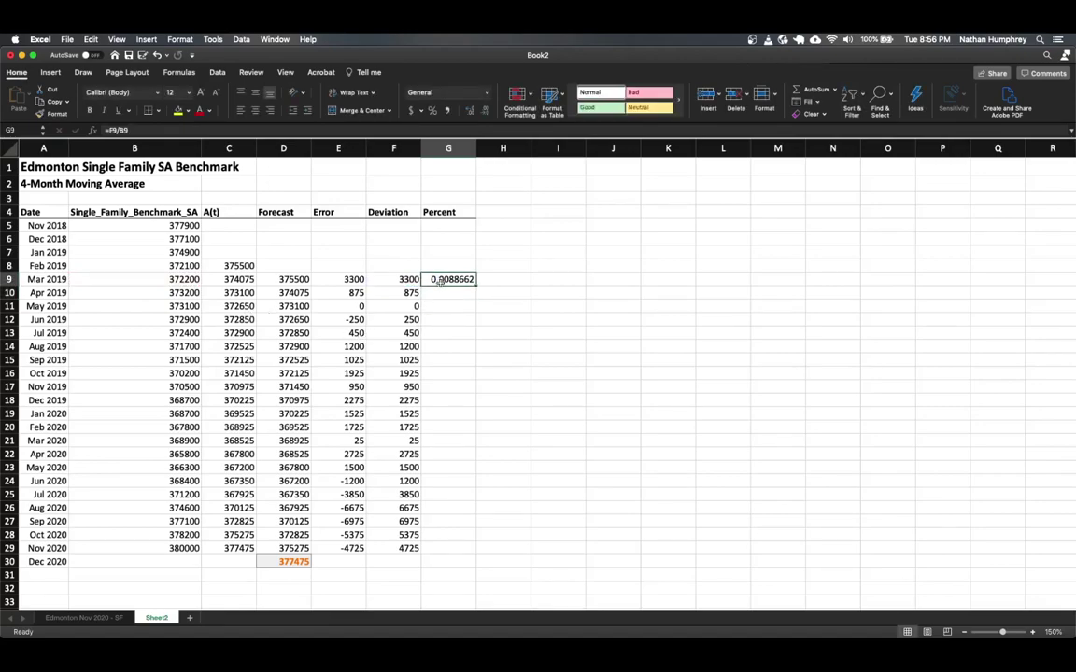
left_click(433, 111)
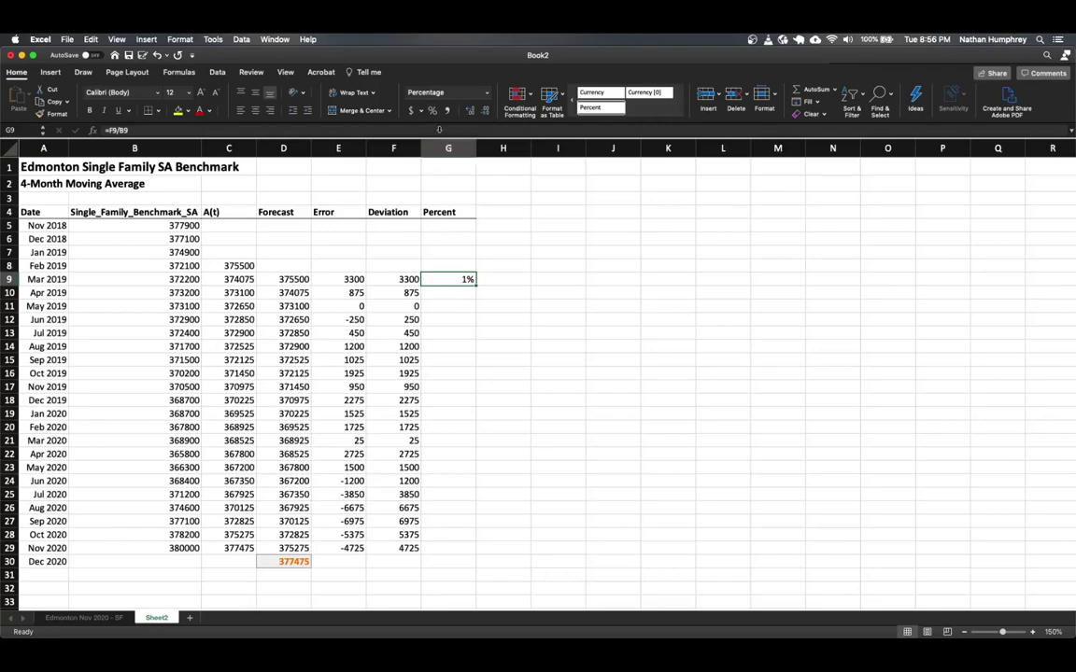
left_click(468, 110)
left_click(469, 110)
- Fill the percent formula from G9 down through the November 2020 row, G29
left_click_drag(476, 285, 472, 555)
left_click(496, 479)
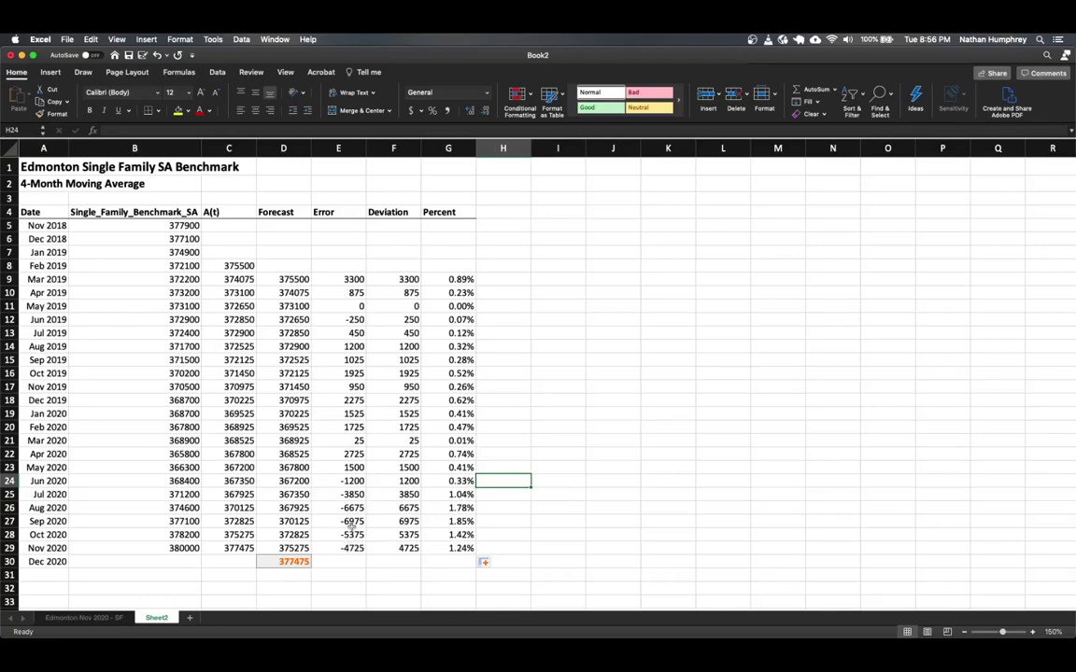
left_click(399, 546)
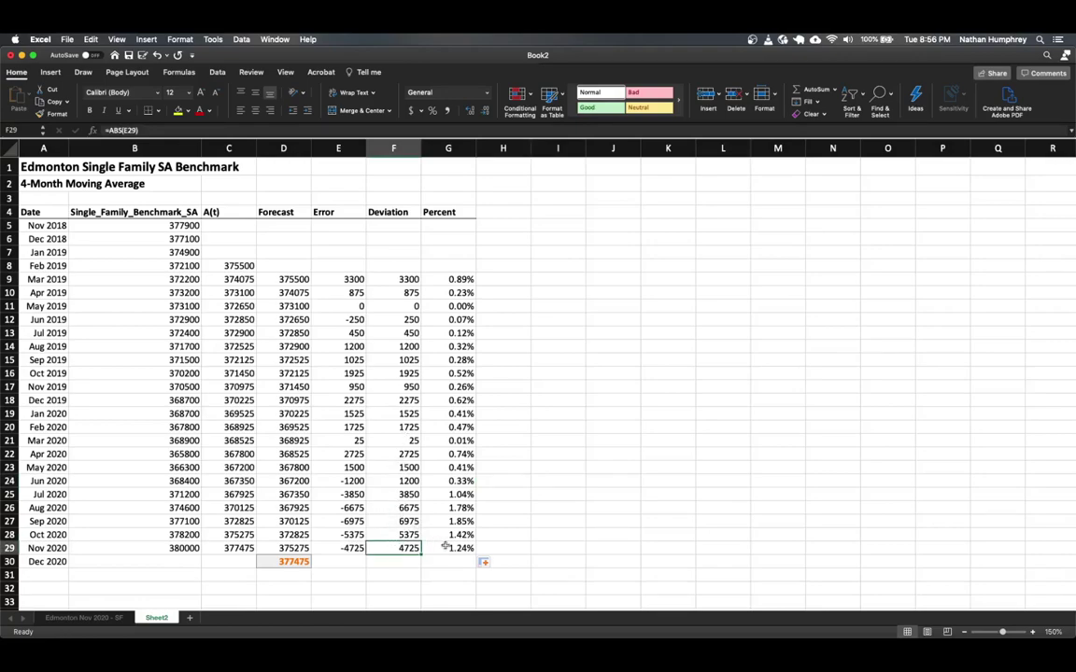
key("Right")
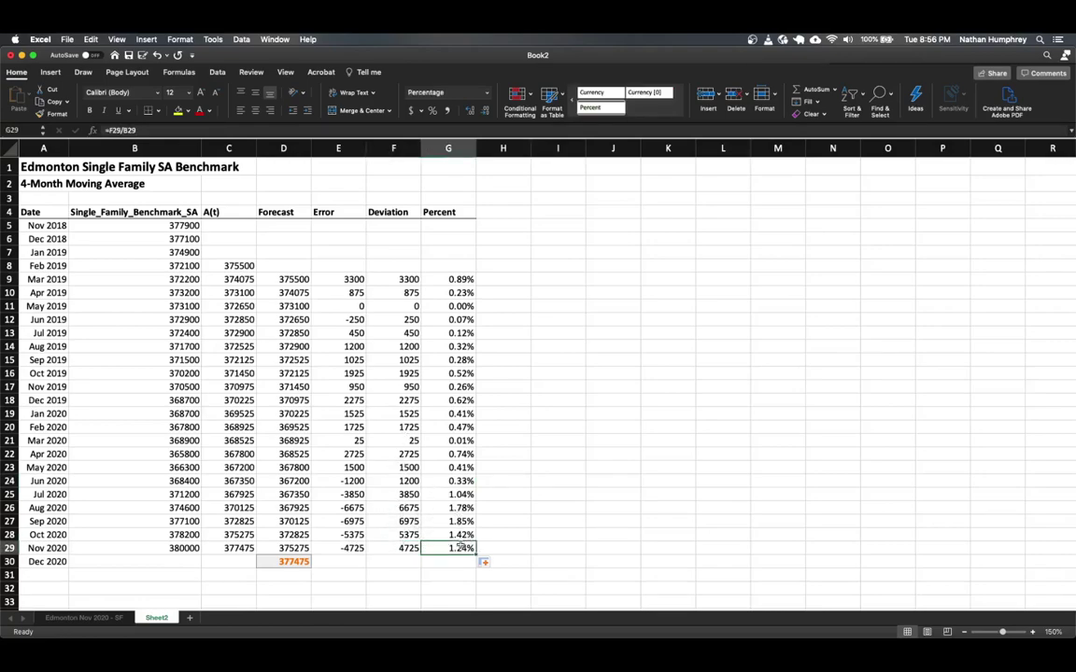
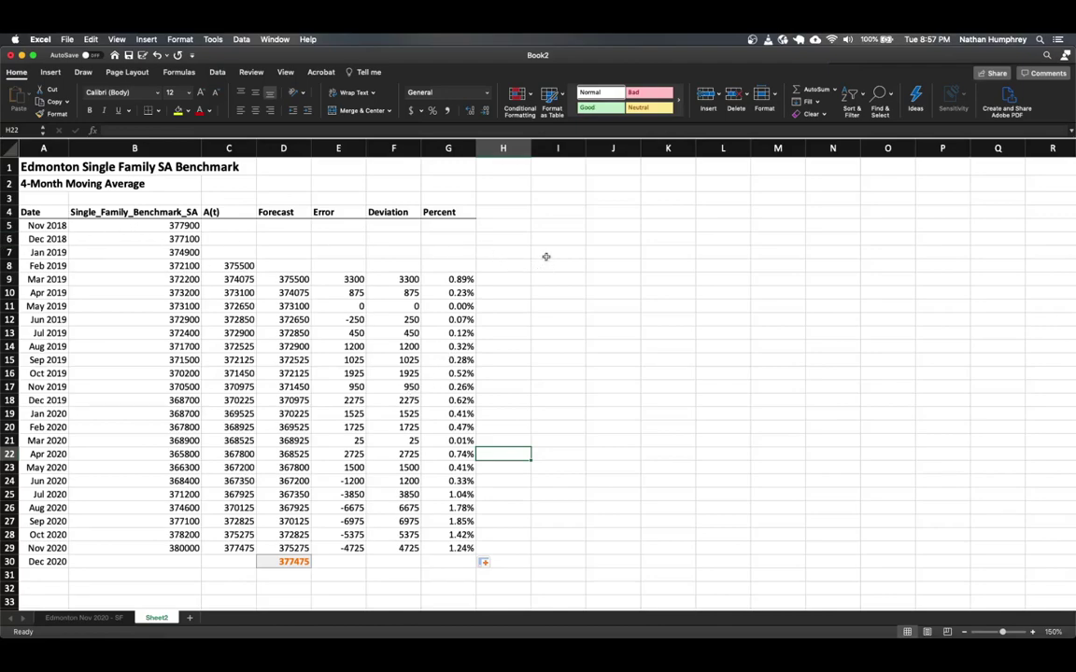
- Enter the label MAD in cell J4 beside the table
left_click(595, 212)
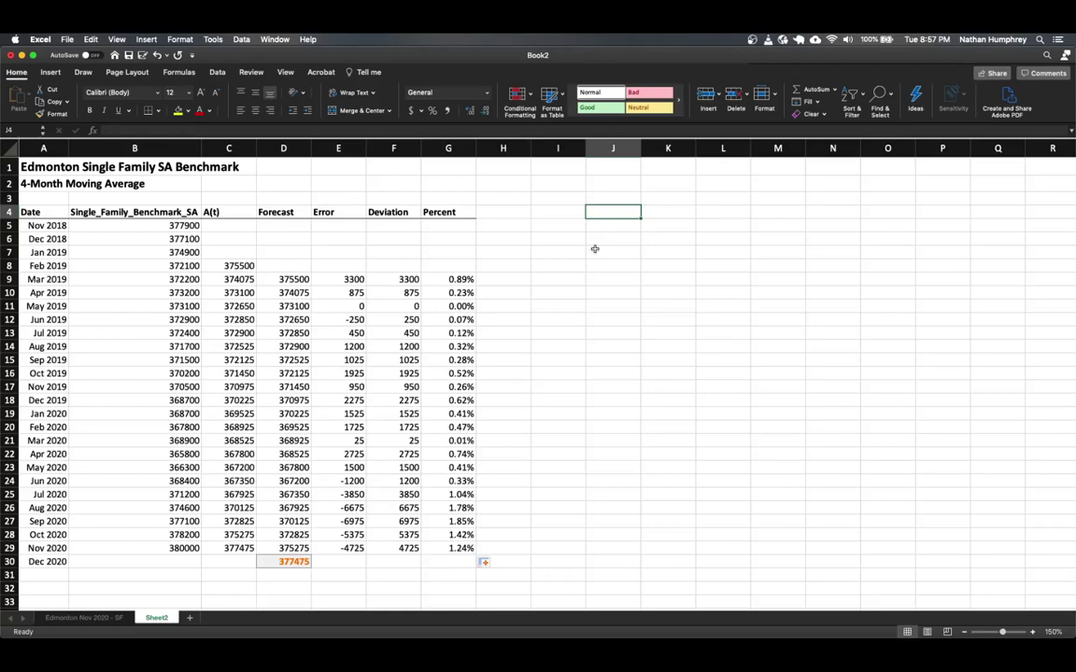
type("MAD")
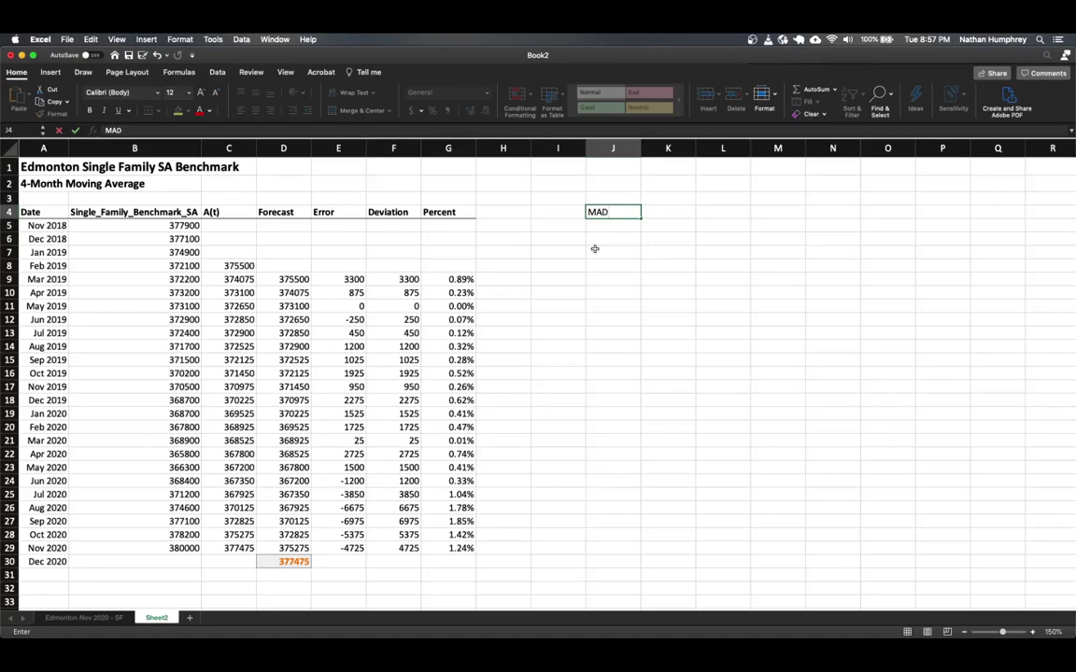
key("Tab")
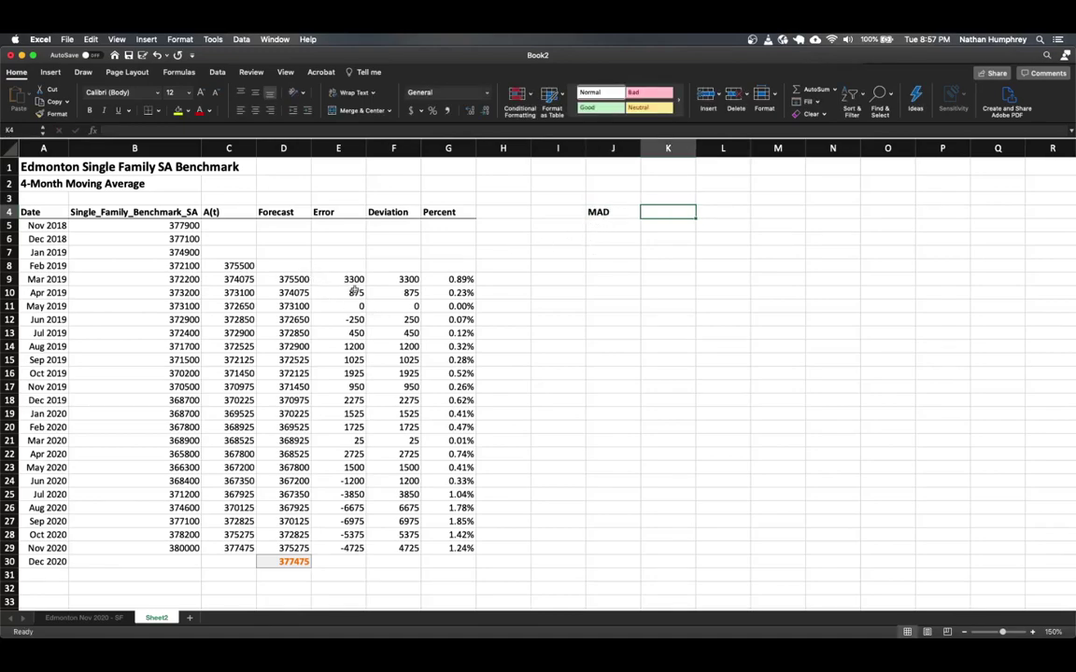
- Enter the formula =AVERAGE(F9:F29) in K4 to calculate the mean absolute deviation
left_click_drag(393, 279, 409, 549)
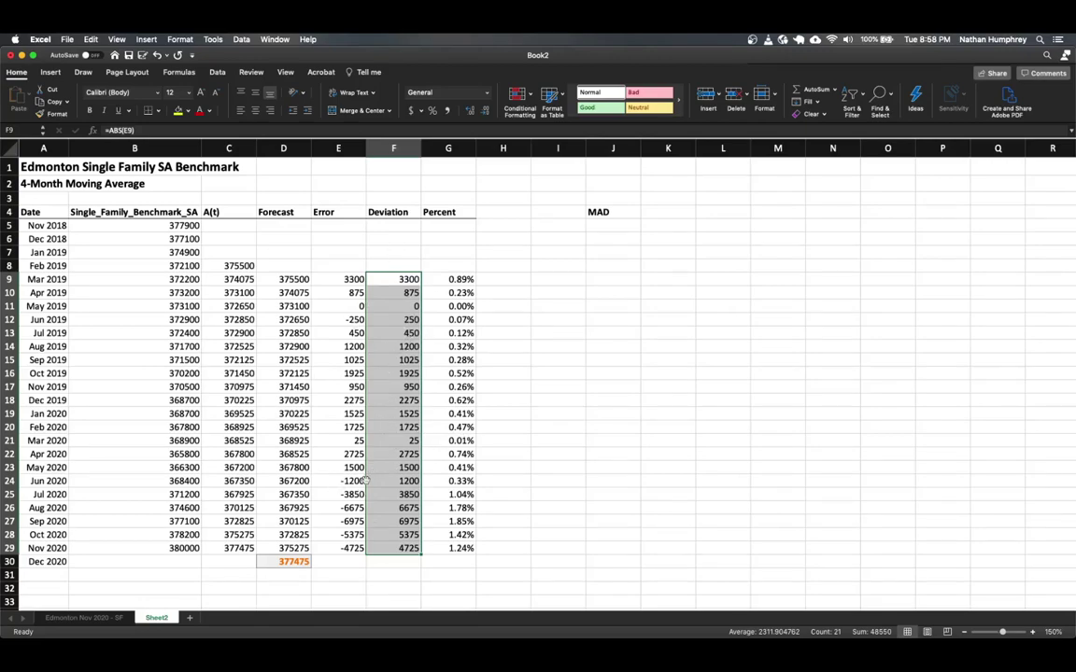
left_click(404, 400)
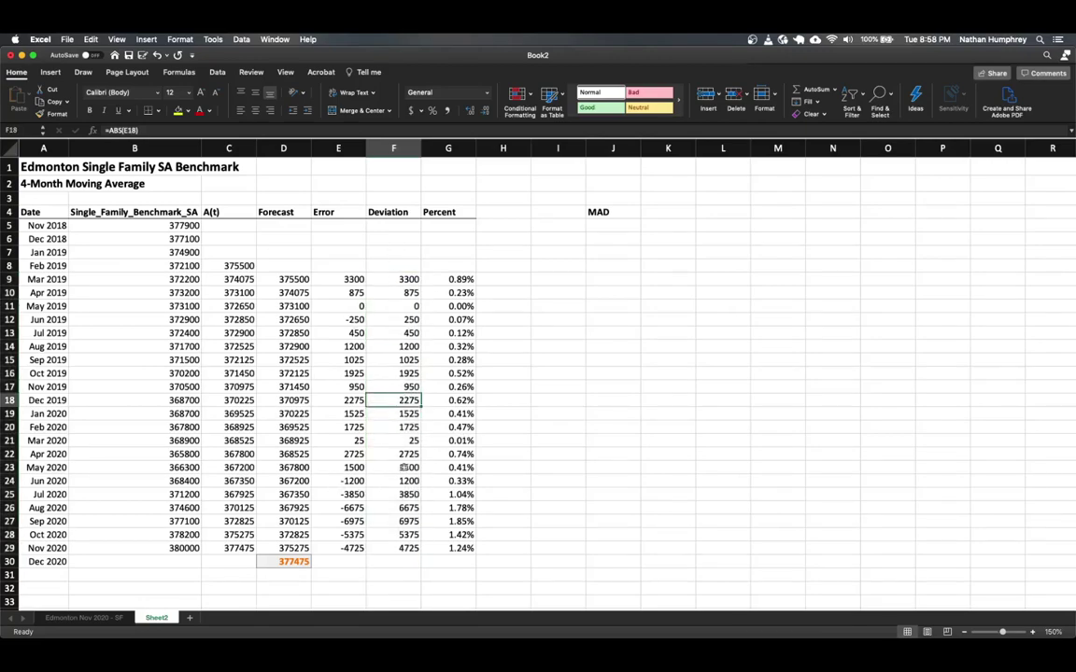
left_click_drag(399, 467, 396, 549)
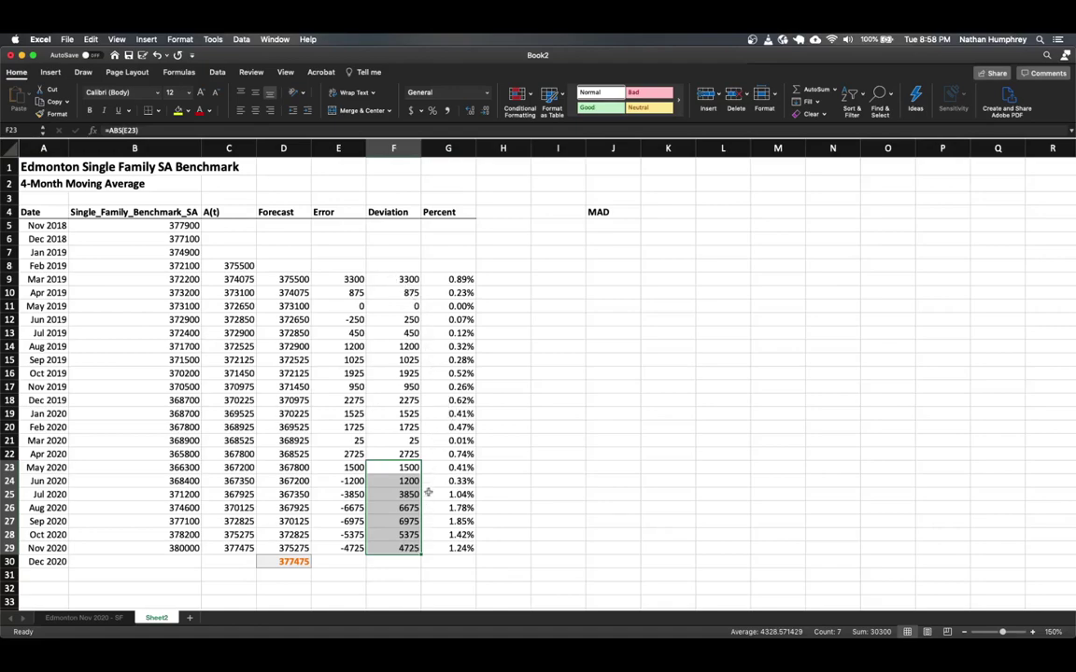
left_click(651, 212)
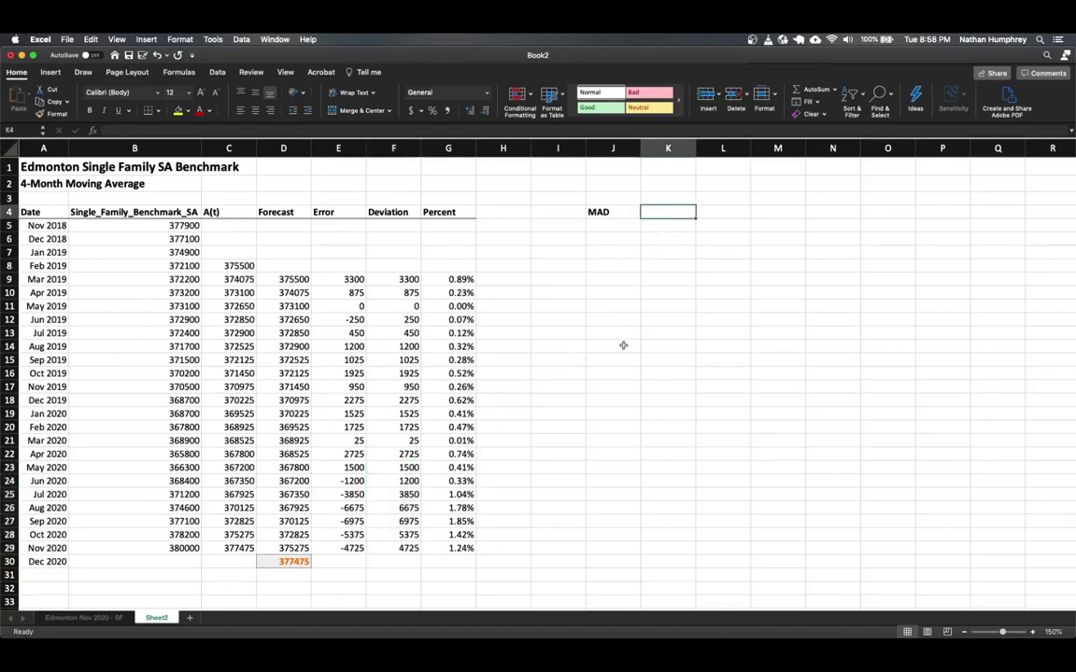
type("=AVER")
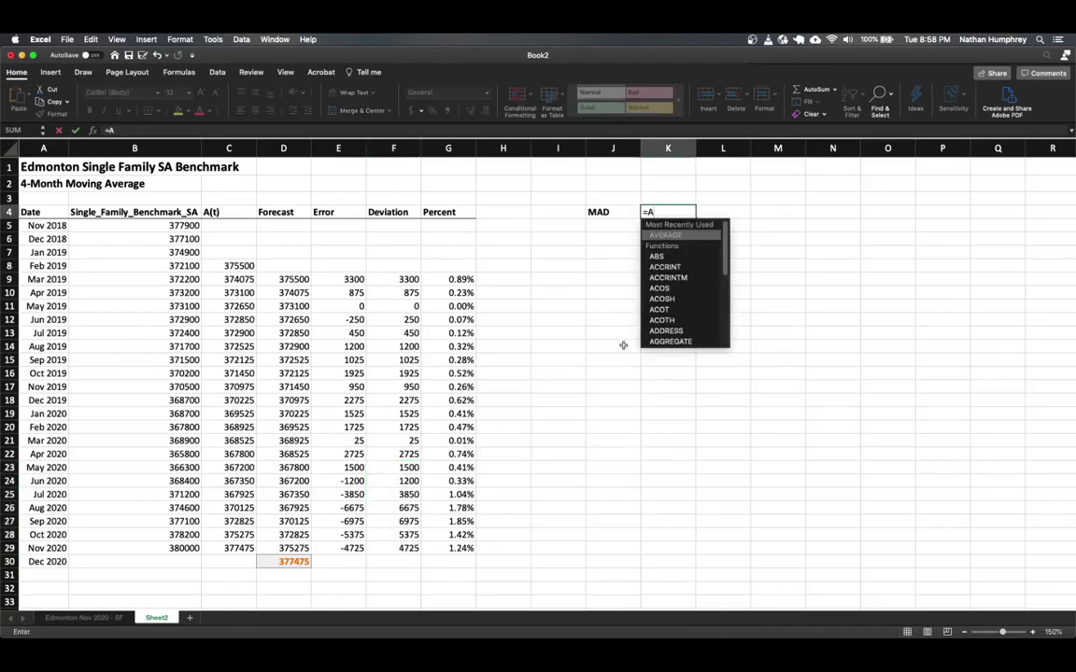
double_click(665, 256)
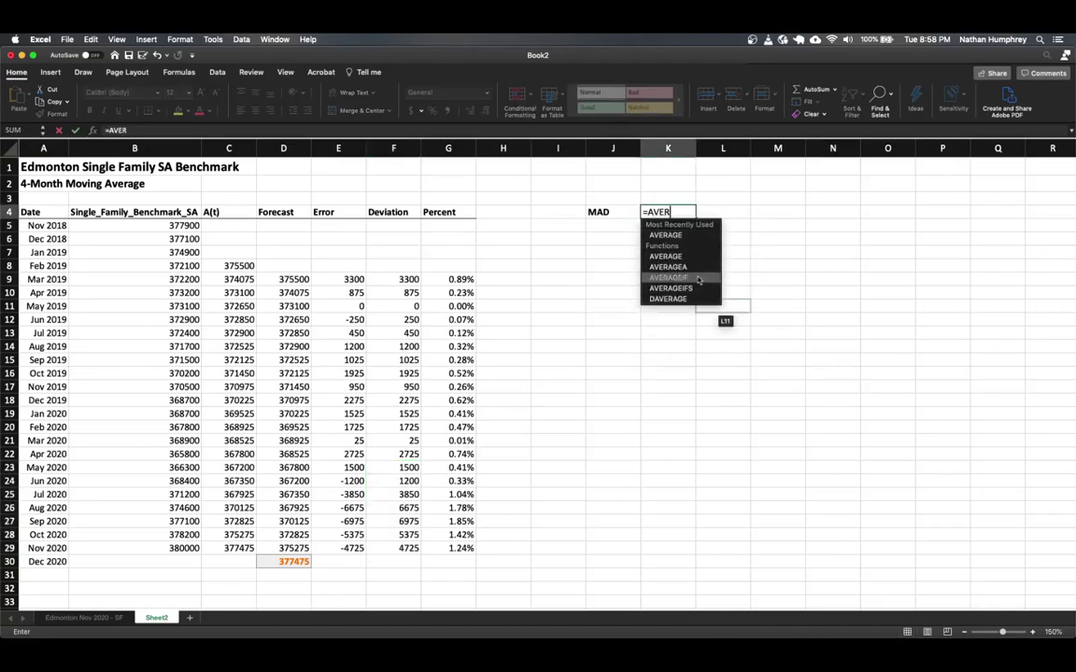
left_click_drag(388, 279, 403, 553)
key("Return")
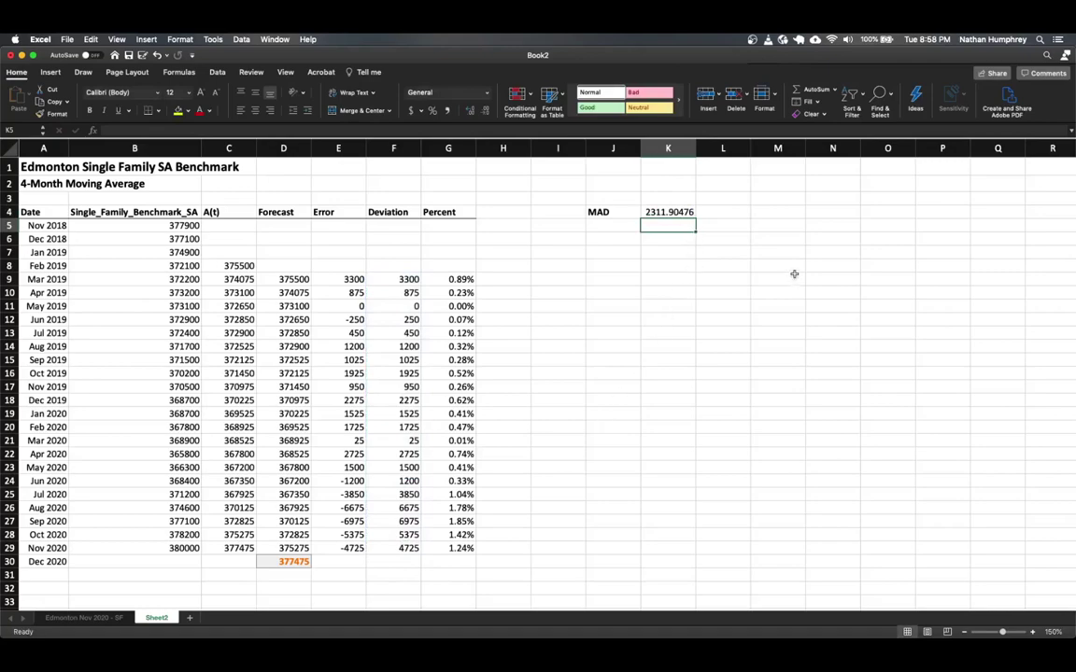
- Reduce the MAD value in K4 to zero decimal places
left_click(668, 213)
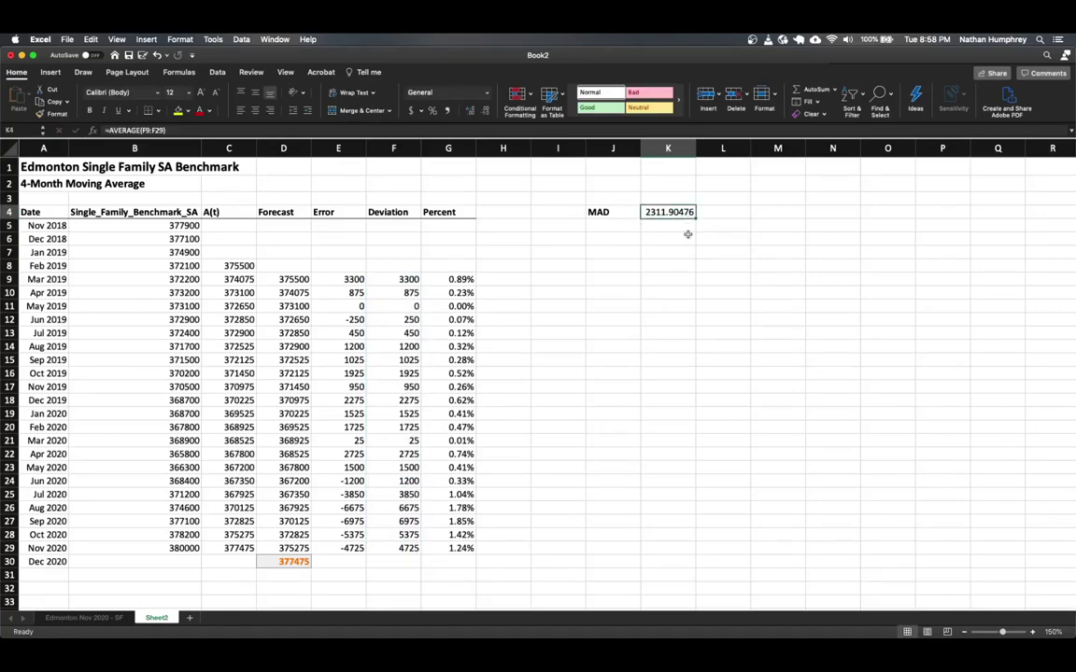
left_click(484, 112)
left_click(483, 111)
left_click(484, 111)
left_click(484, 112)
left_click(483, 111)
- Examine the MAD value in K4 alongside the monthly entries in the Error, Deviation and Percent columns
left_click(408, 304)
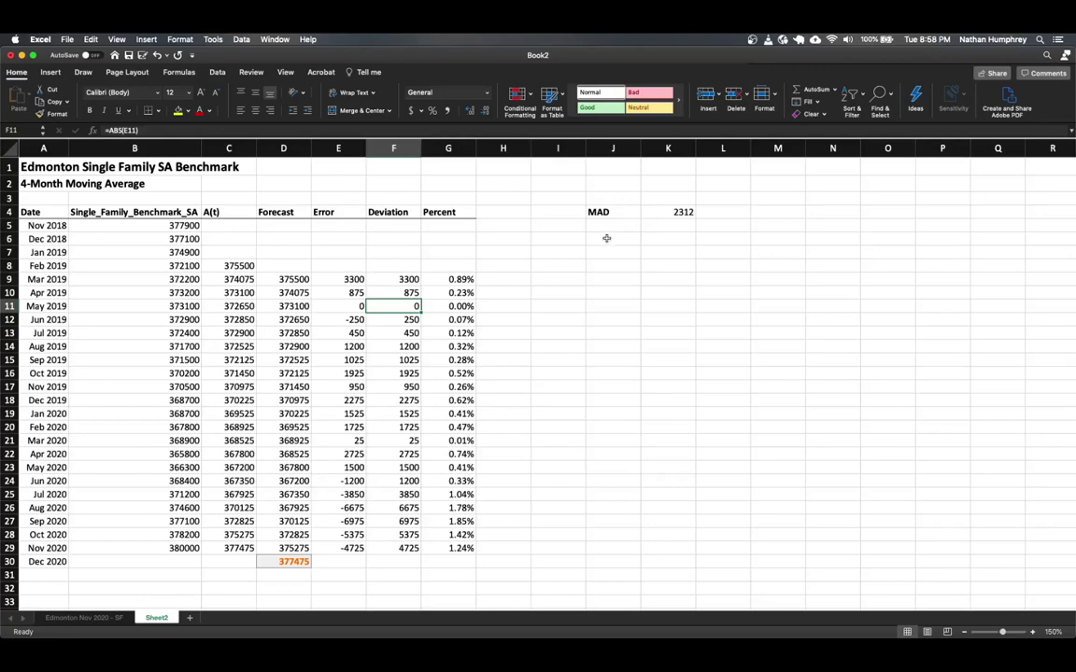
left_click(670, 213)
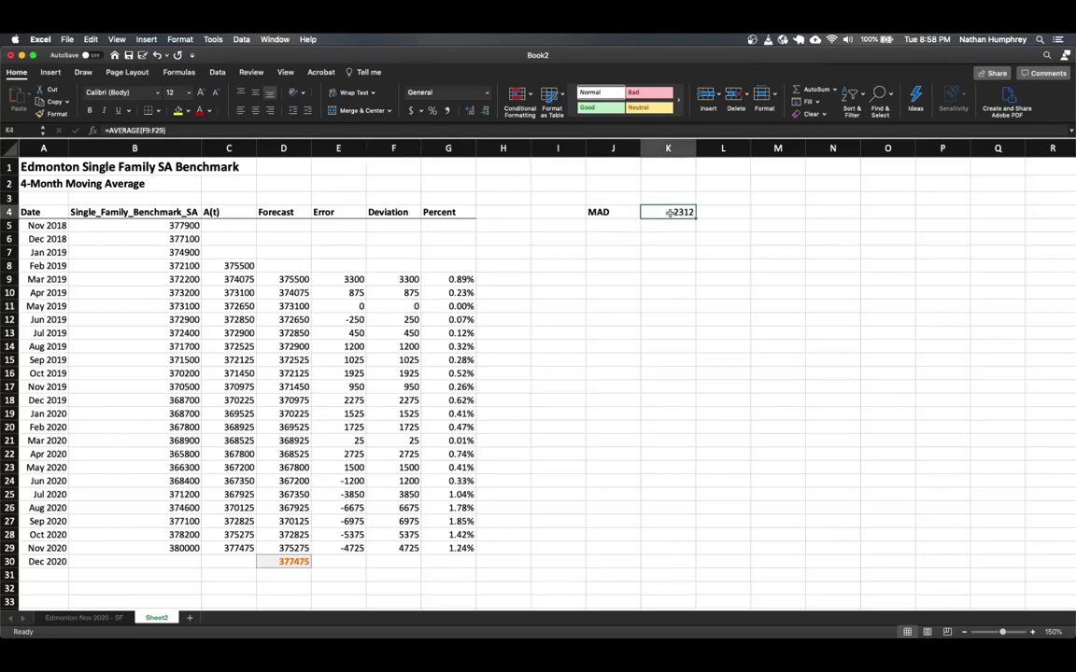
left_click(457, 279)
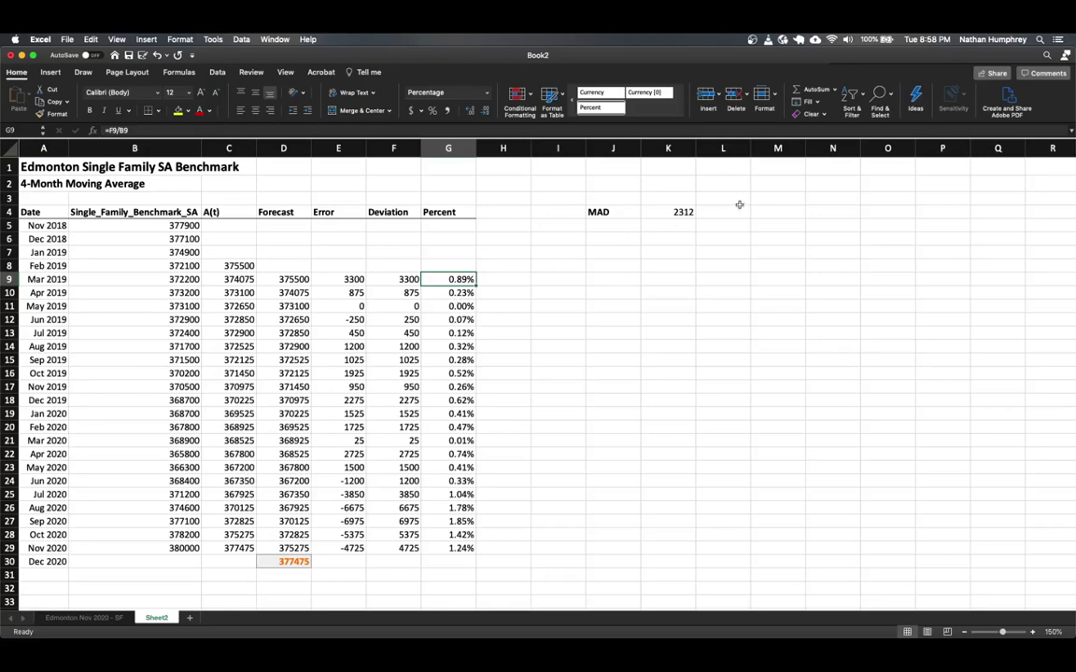
left_click(679, 212)
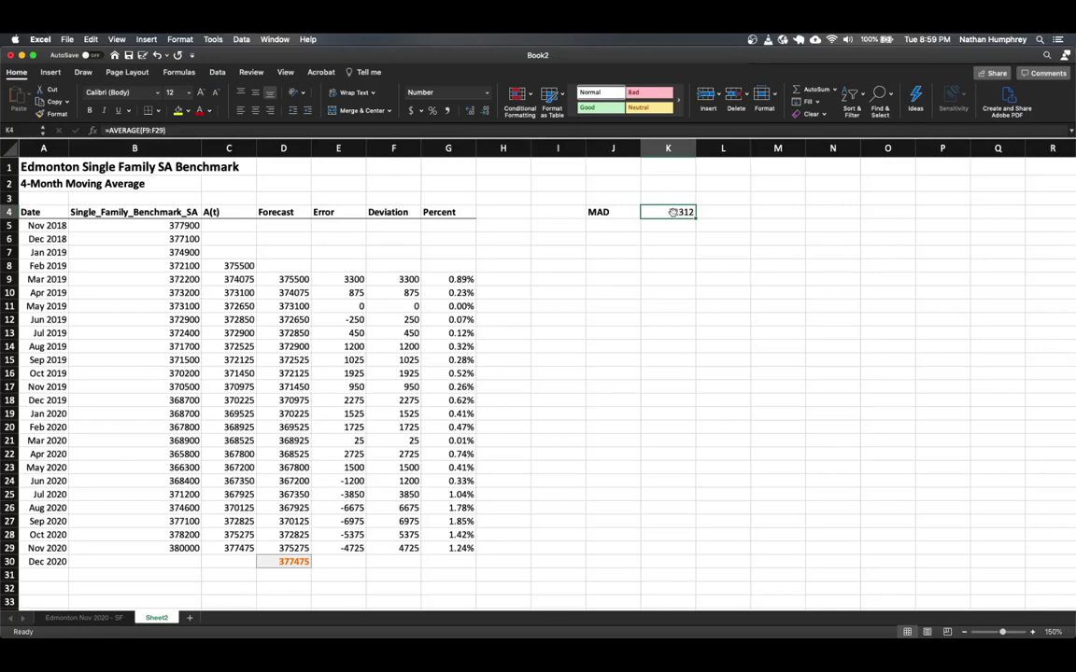
left_click(612, 225)
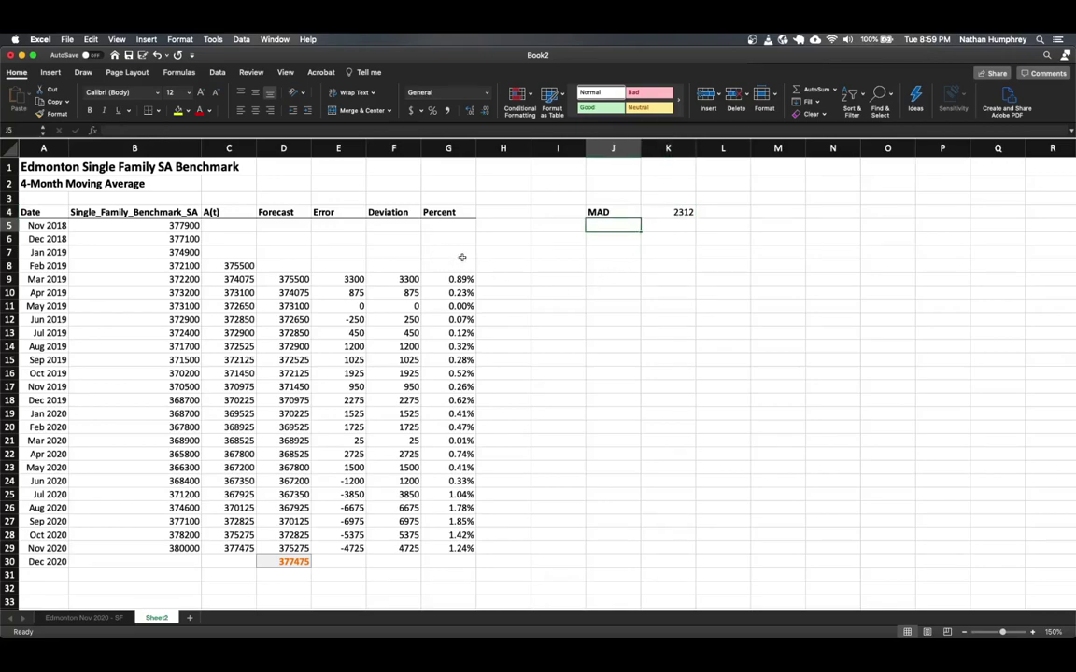
left_click(397, 279)
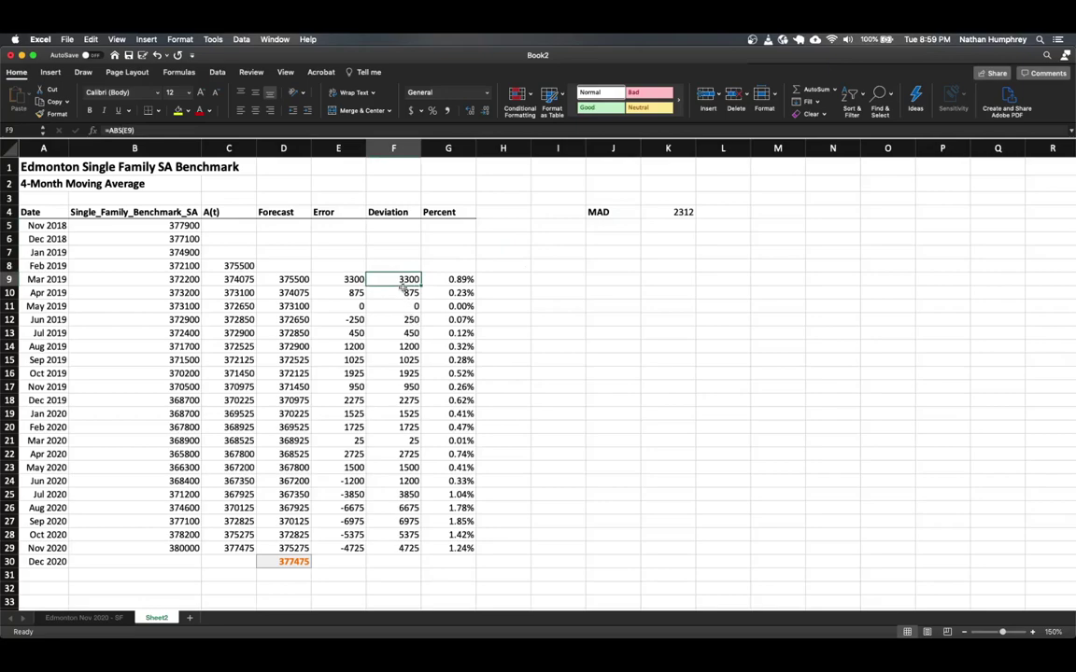
key("Down")
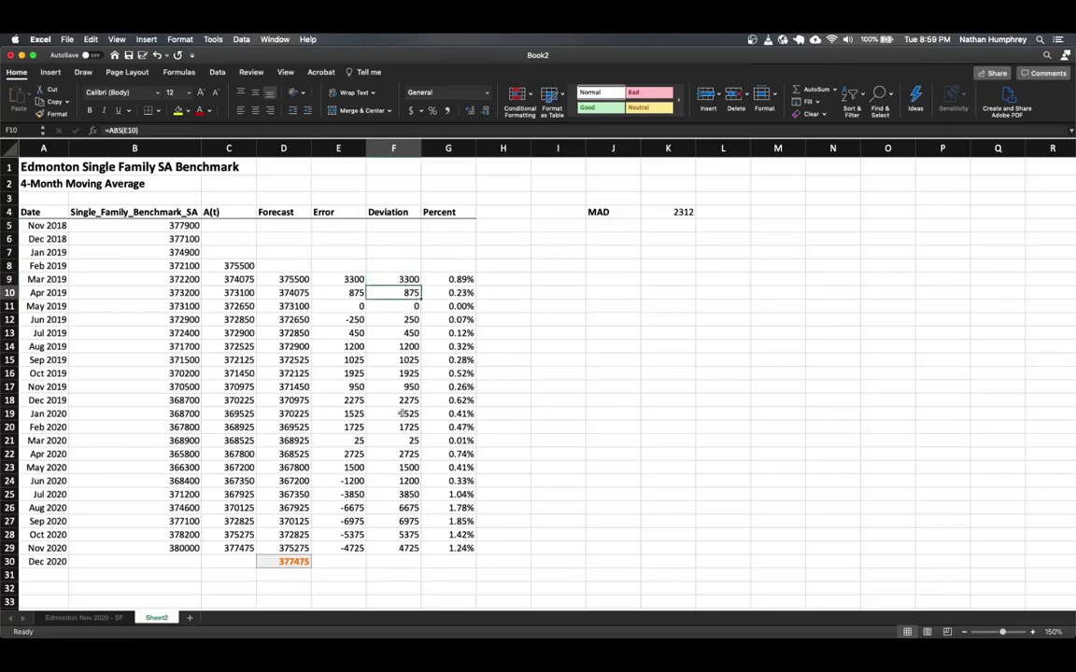
key("ctrl+Down")
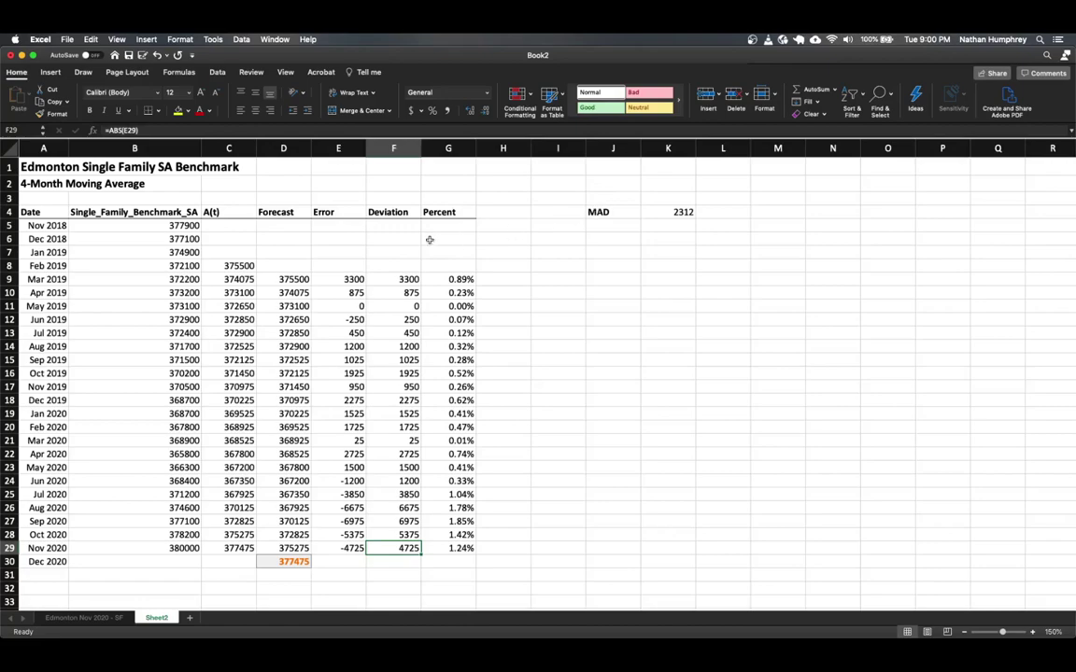
left_click(382, 279)
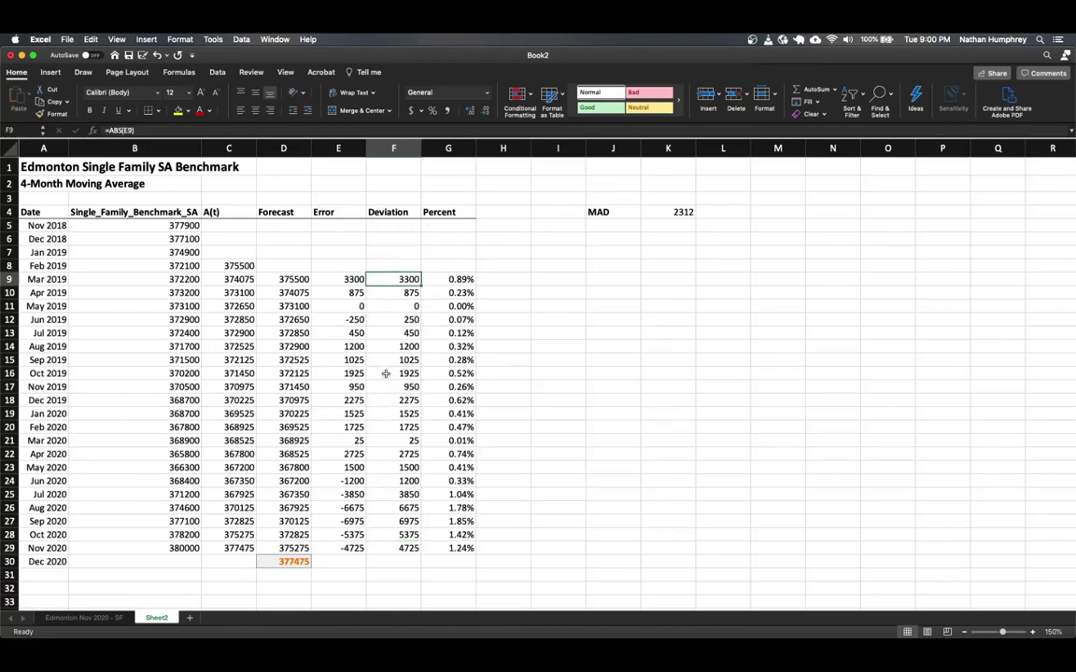
left_click(343, 279)
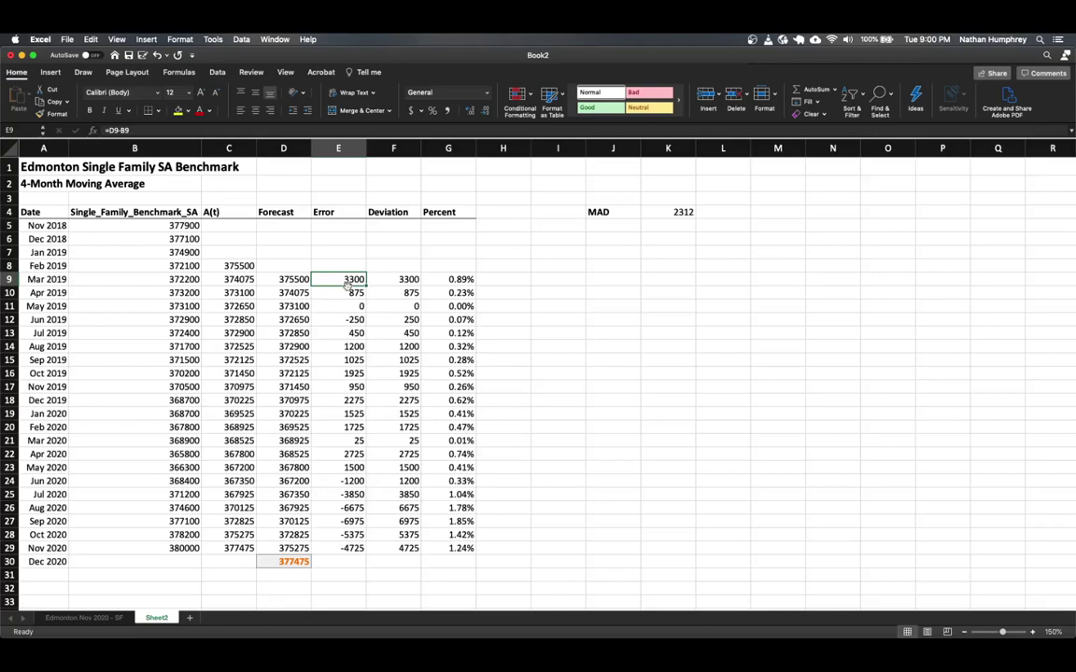
- Enter the label MSE in cell J5 below MAD
left_click(616, 227)
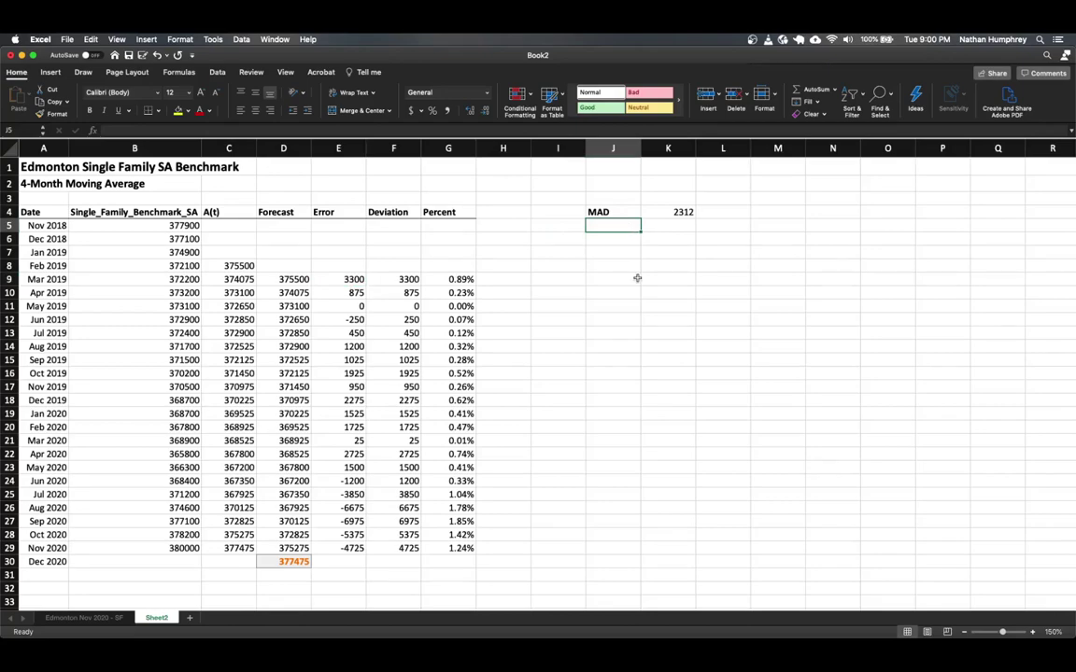
type("MSE")
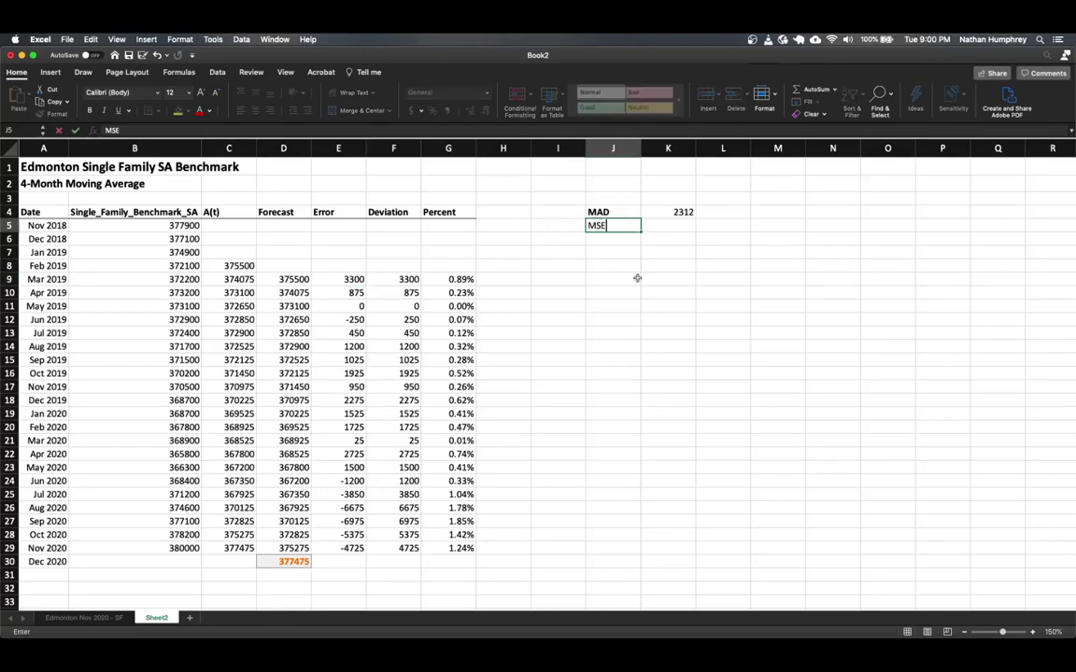
key("Tab")
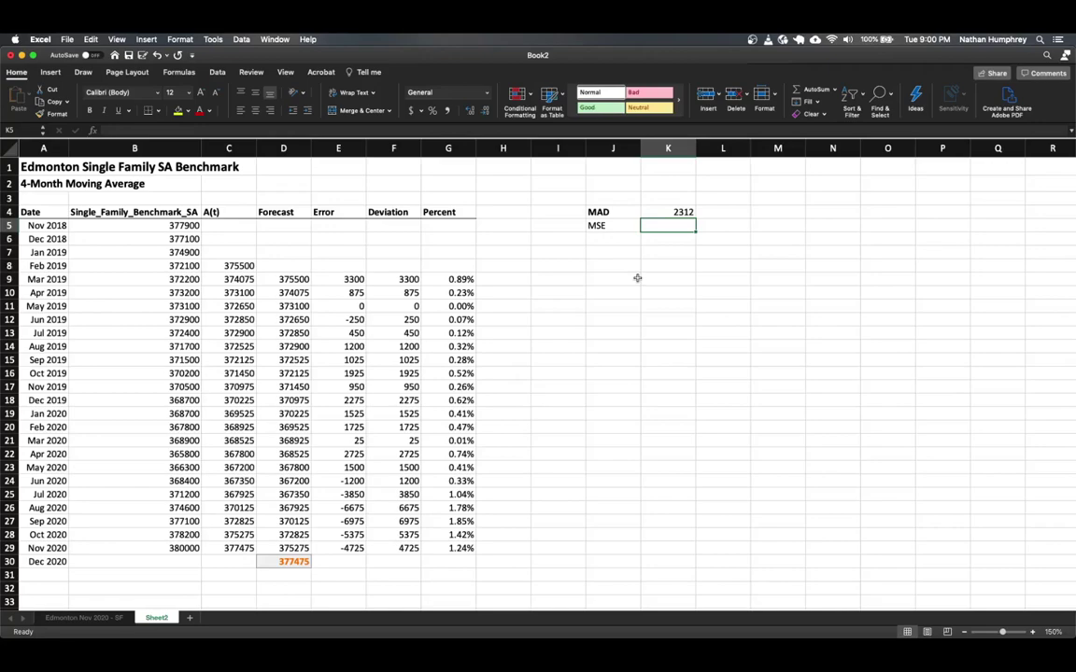
- Enter the formula =SUMSQ(E9:E29) in K5 to total the squared forecast errors
type("=")
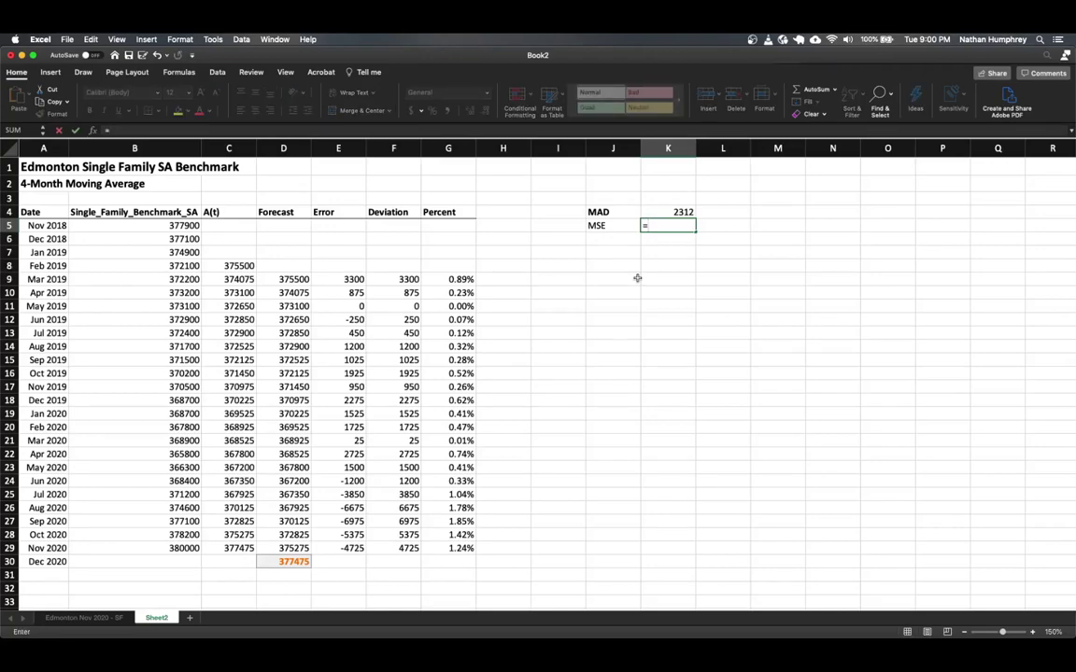
type("SUMS")
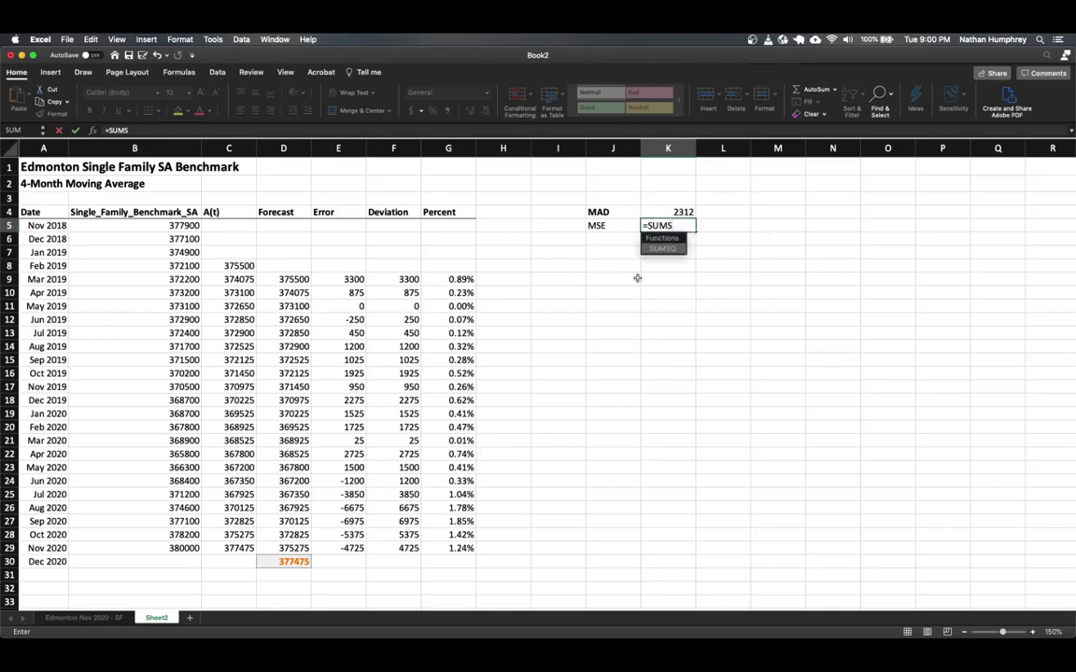
type("Q")
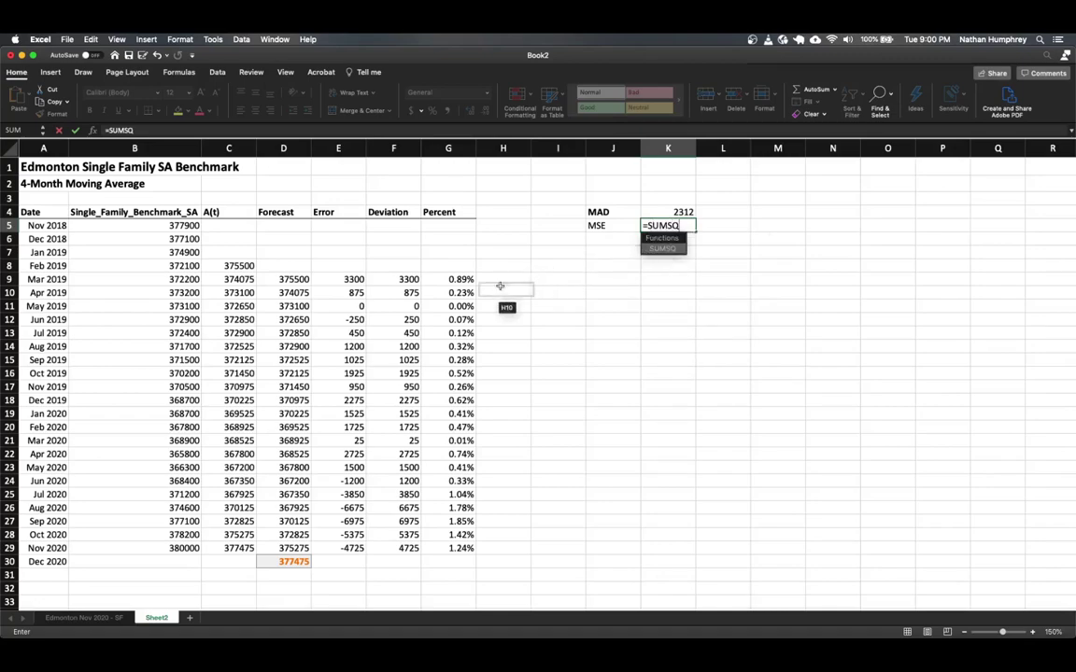
type("(")
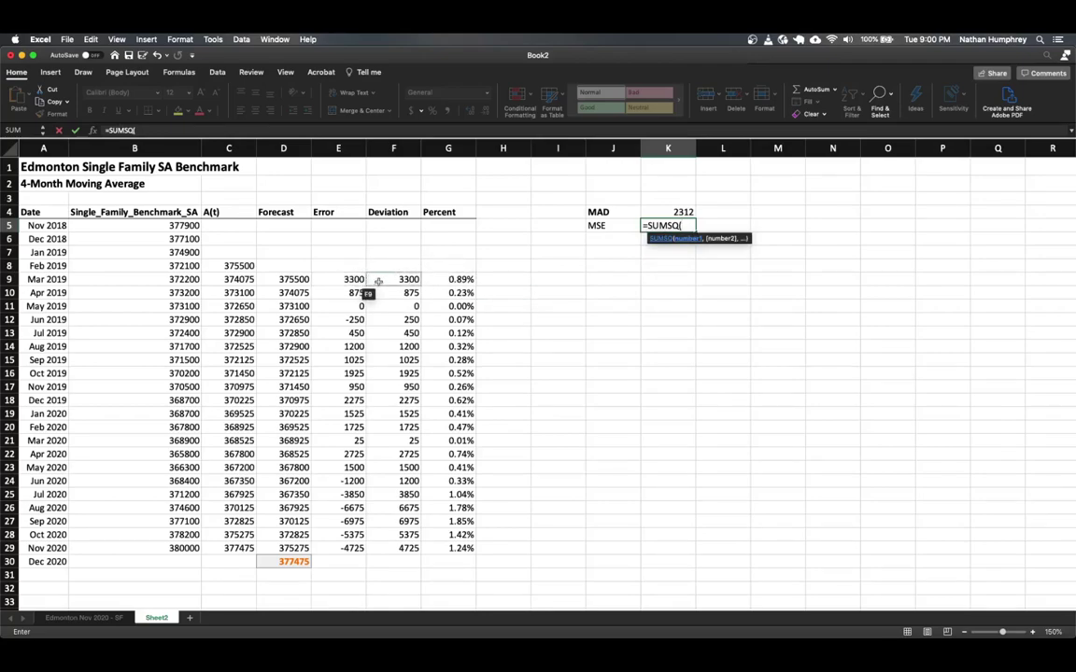
left_click_drag(351, 279, 340, 549)
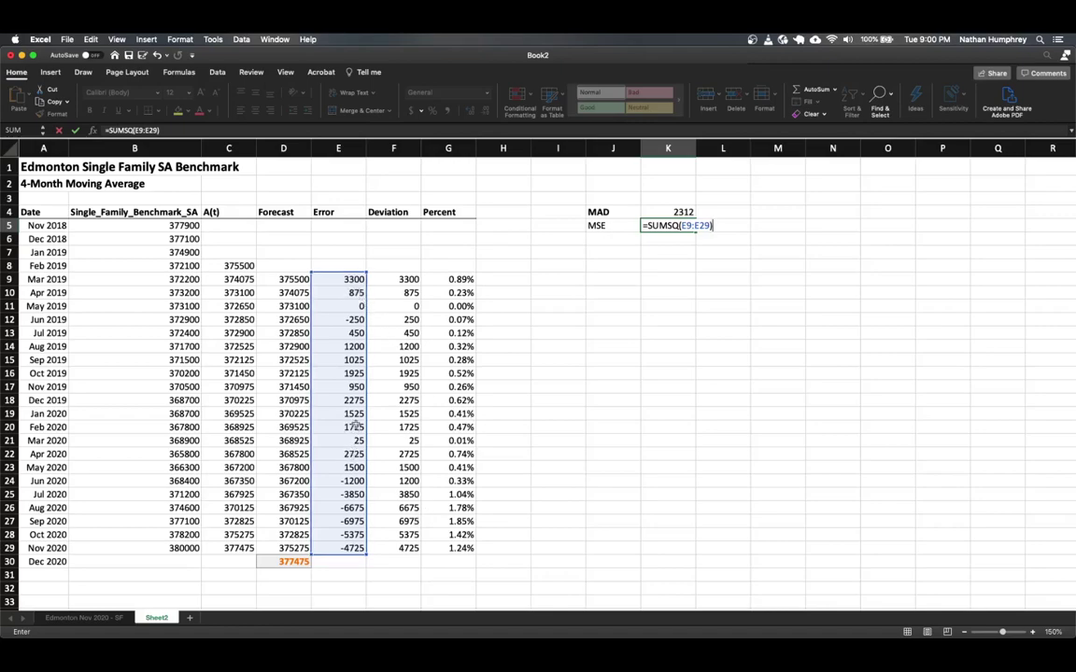
key("Return")
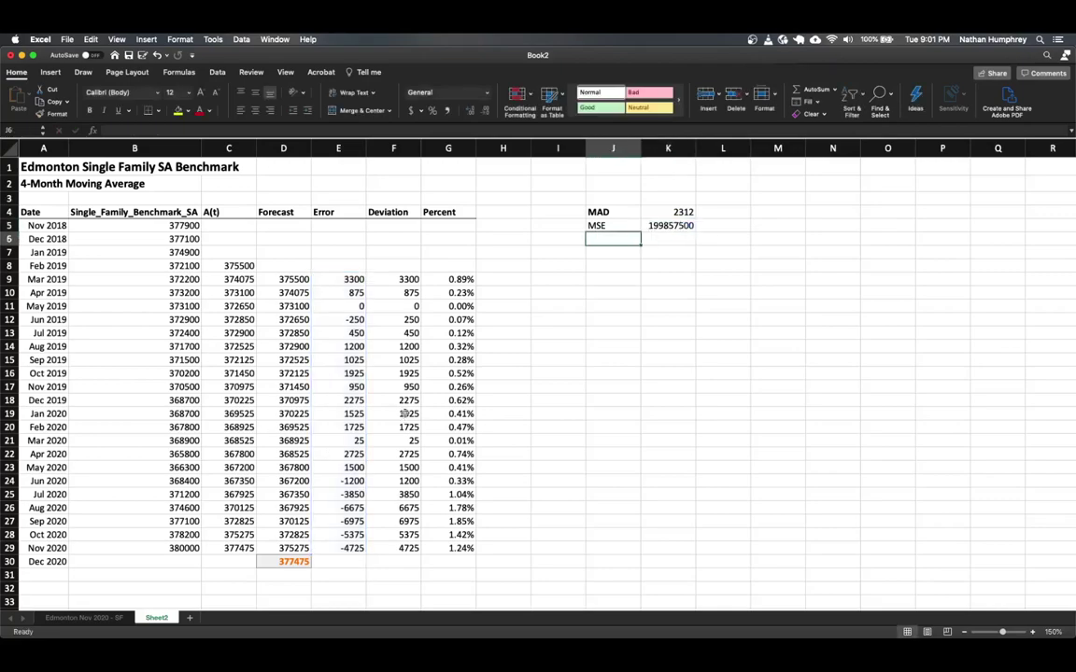
- Divide the sum of squared errors in K5 by 21, making the formula =SUMSQ(E9:E29)/21
left_click(659, 226)
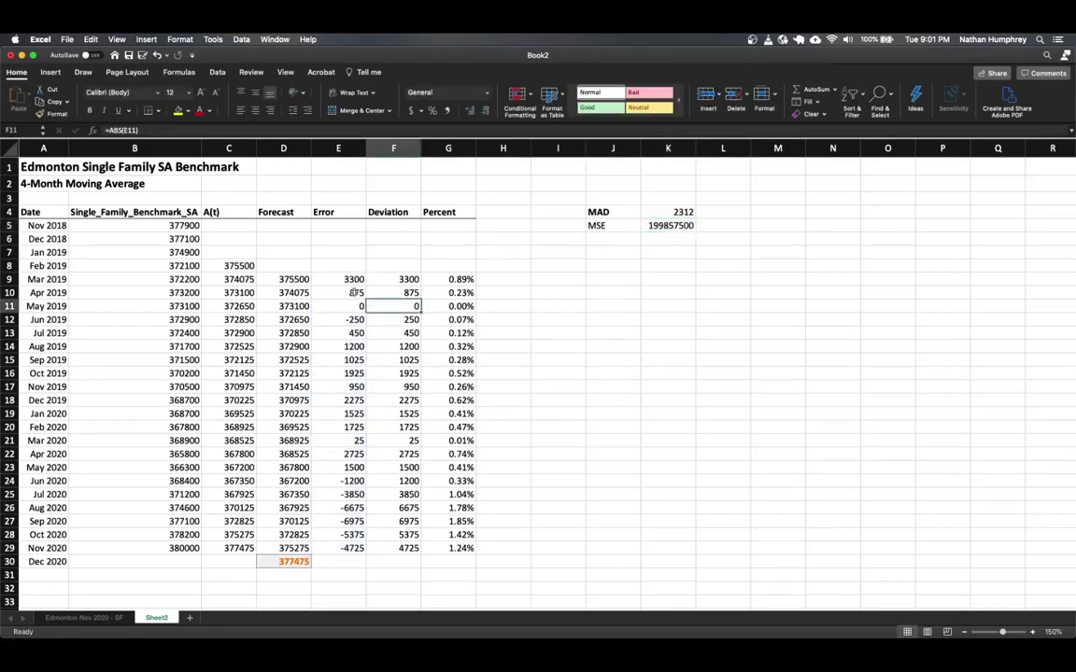
left_click_drag(347, 279, 342, 552)
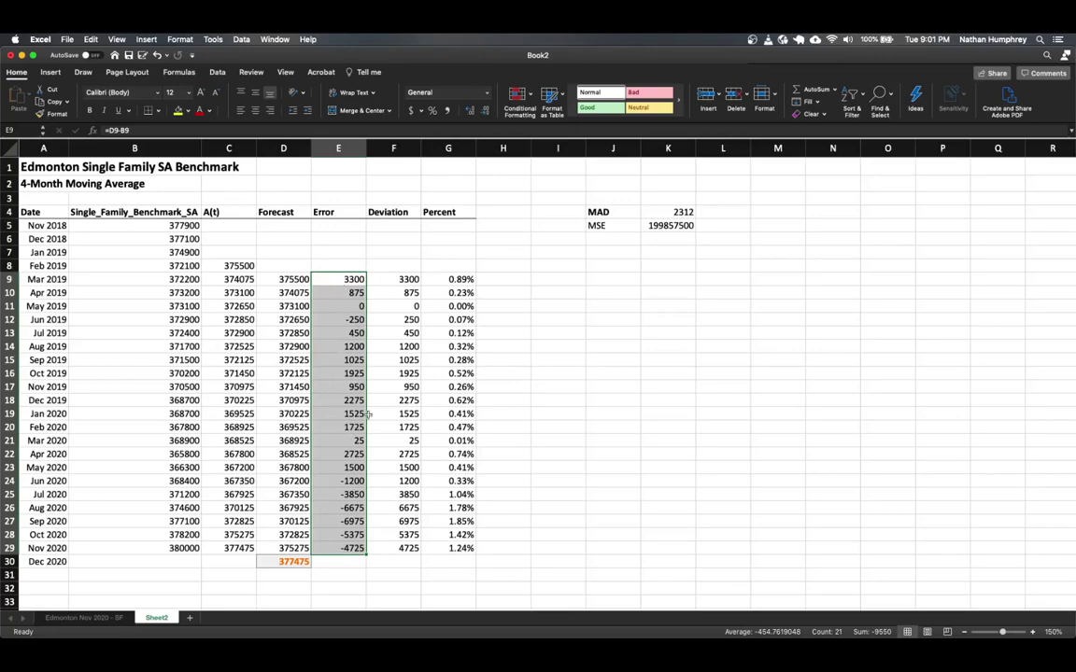
left_click(668, 225)
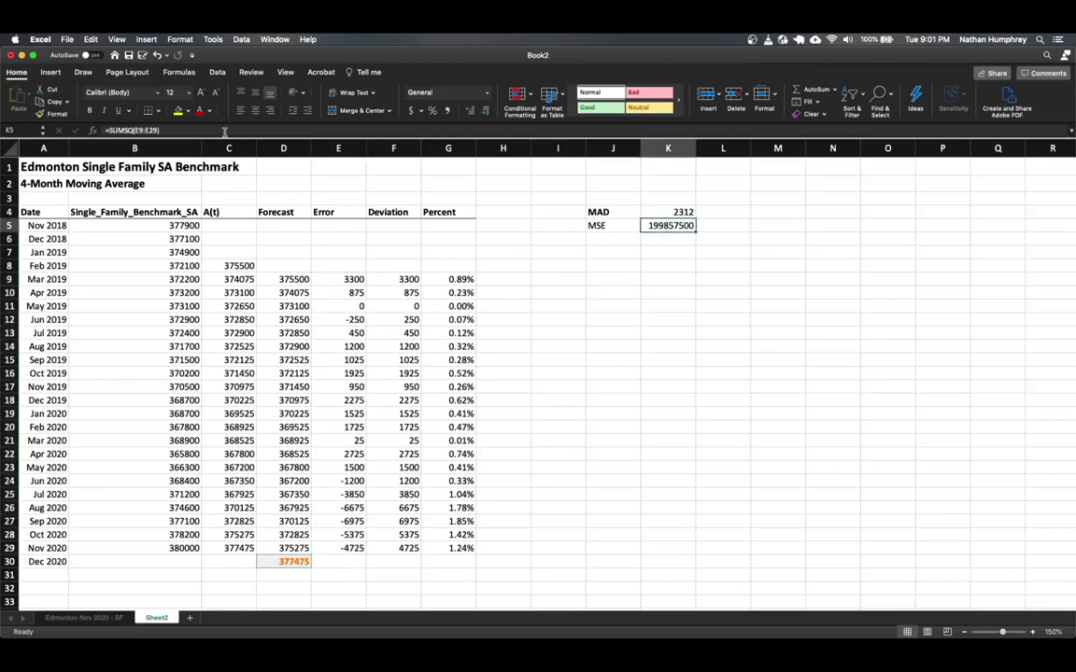
left_click(224, 130)
type("/")
key("Return")
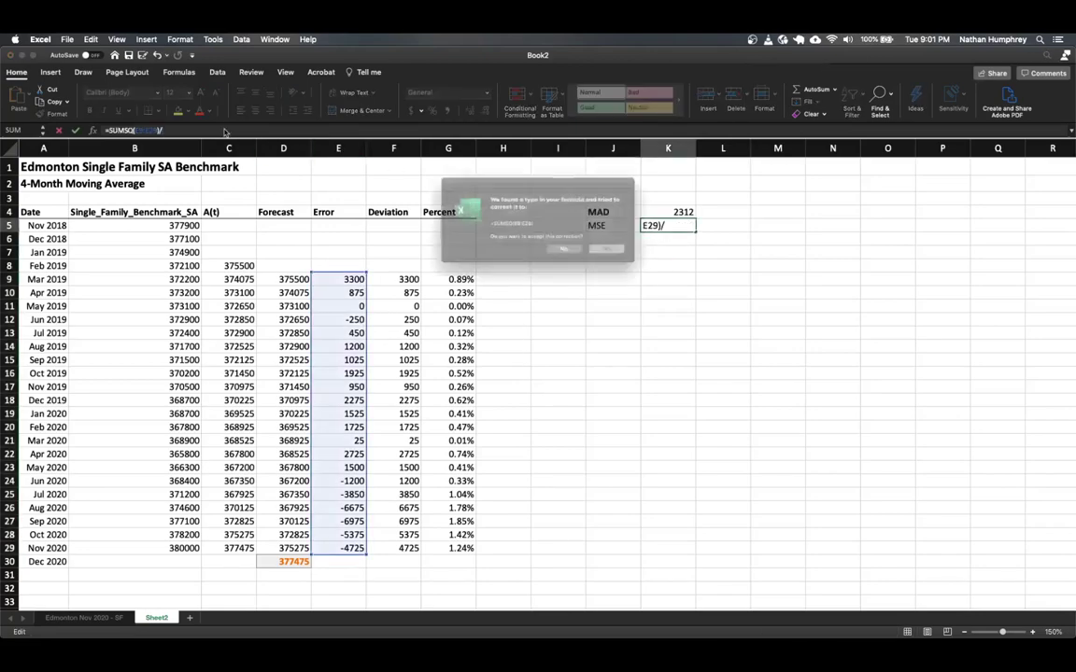
left_click(569, 255)
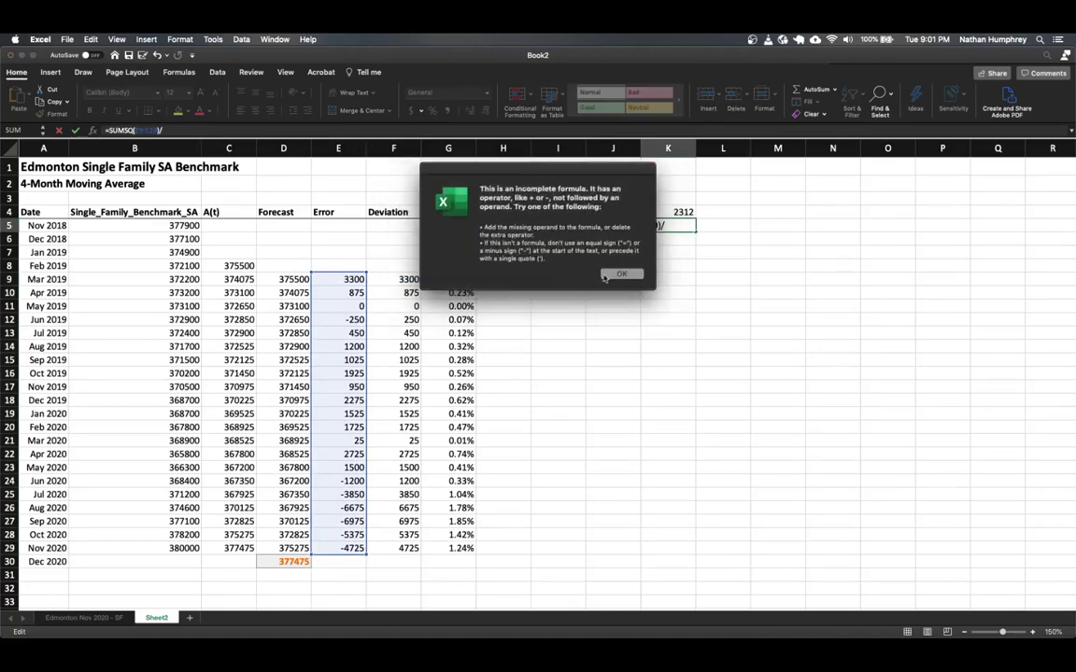
key("Return")
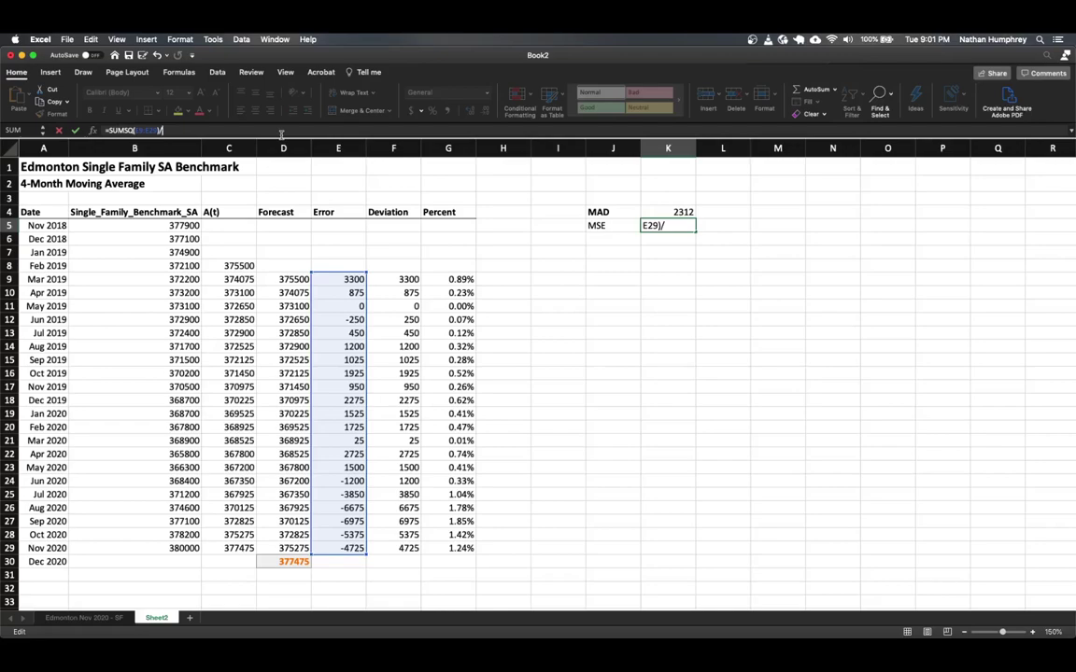
key("Return")
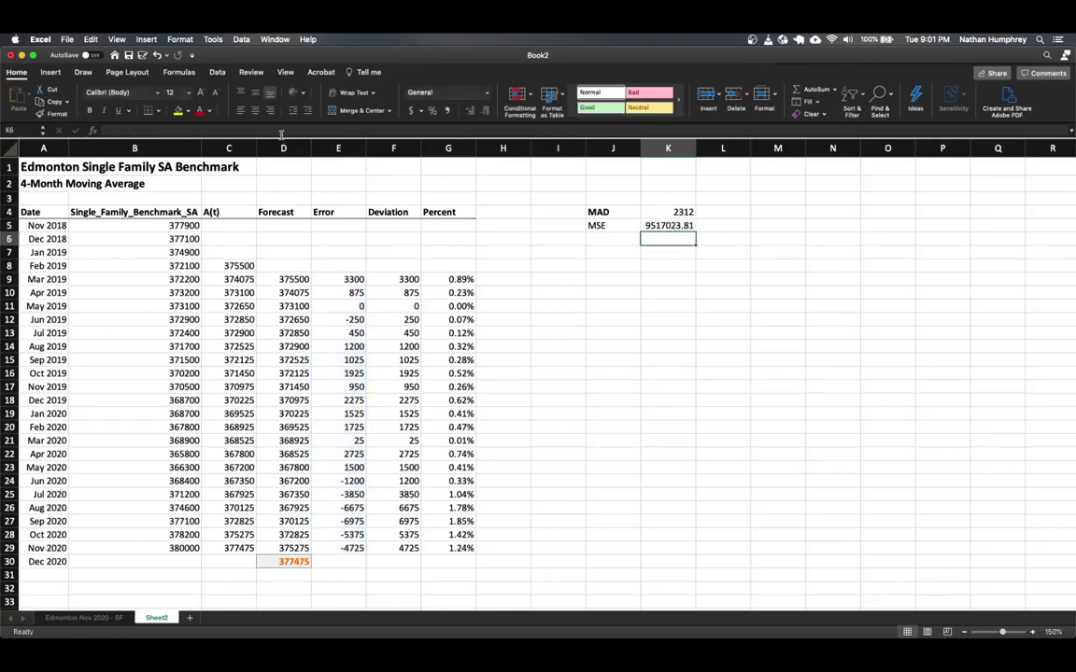
- Reduce the MSE value in K5 to zero decimal places
left_click(661, 222)
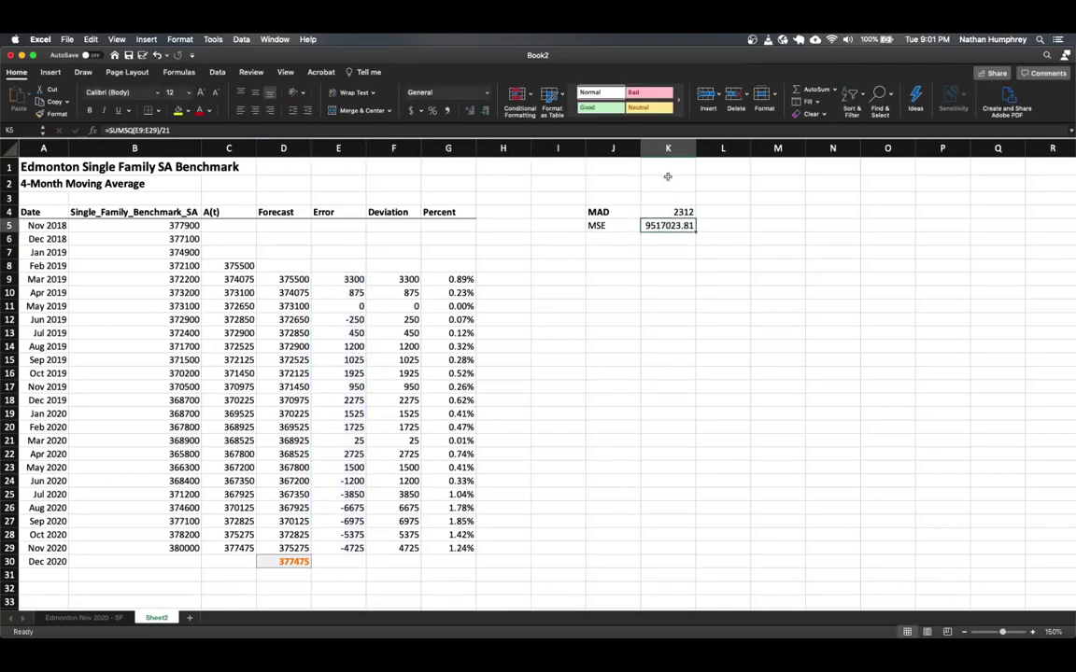
left_click(484, 110)
left_click(485, 110)
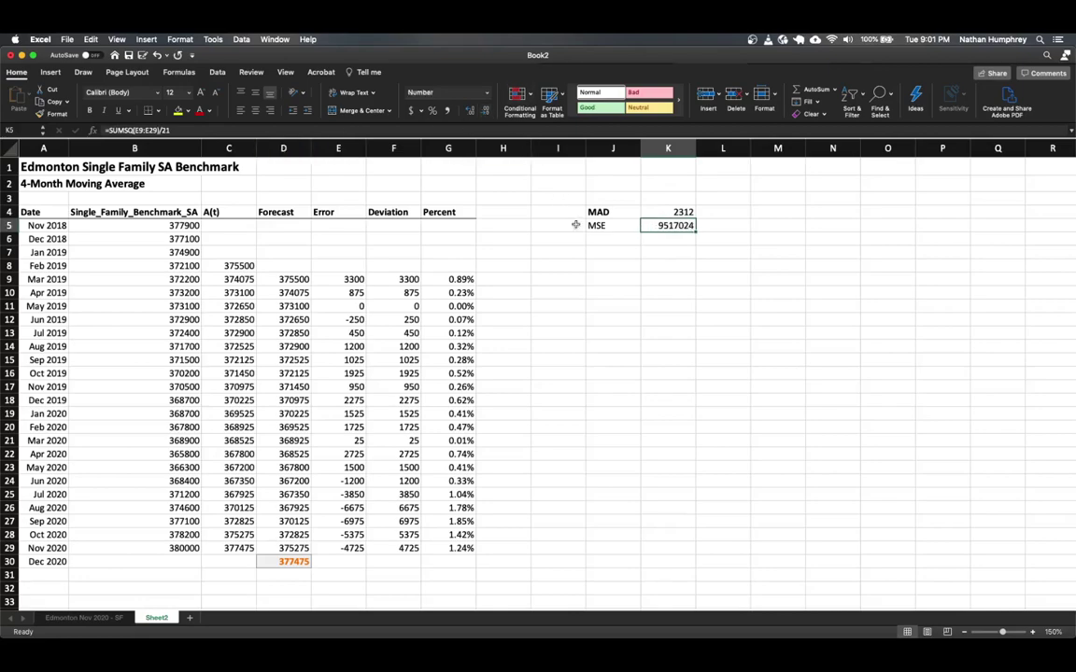
left_click(665, 239)
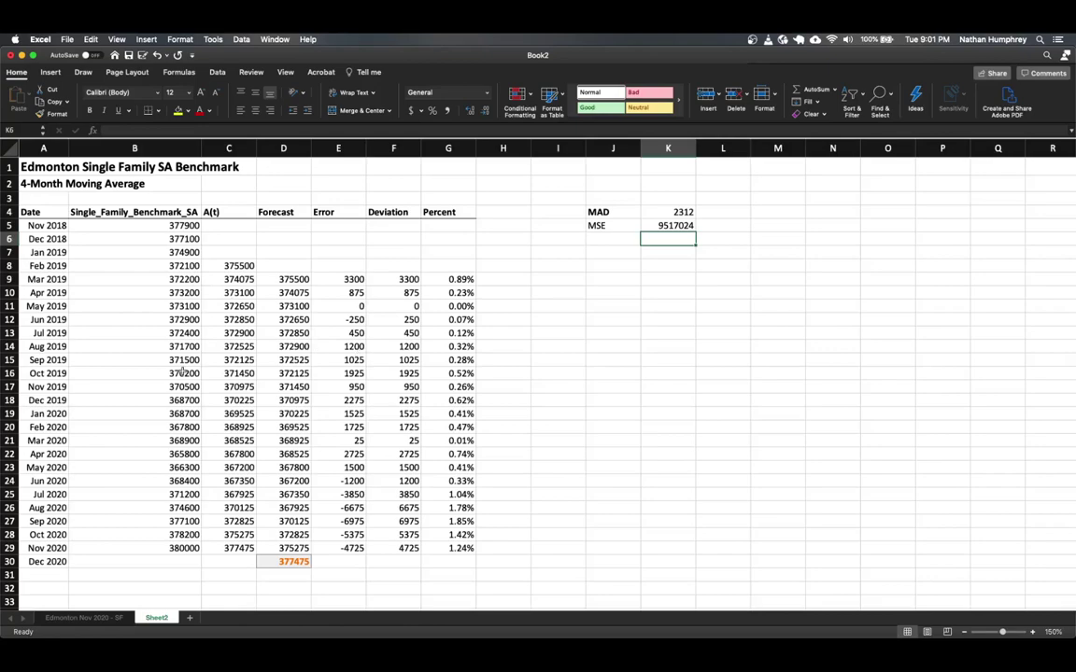
left_click(557, 291)
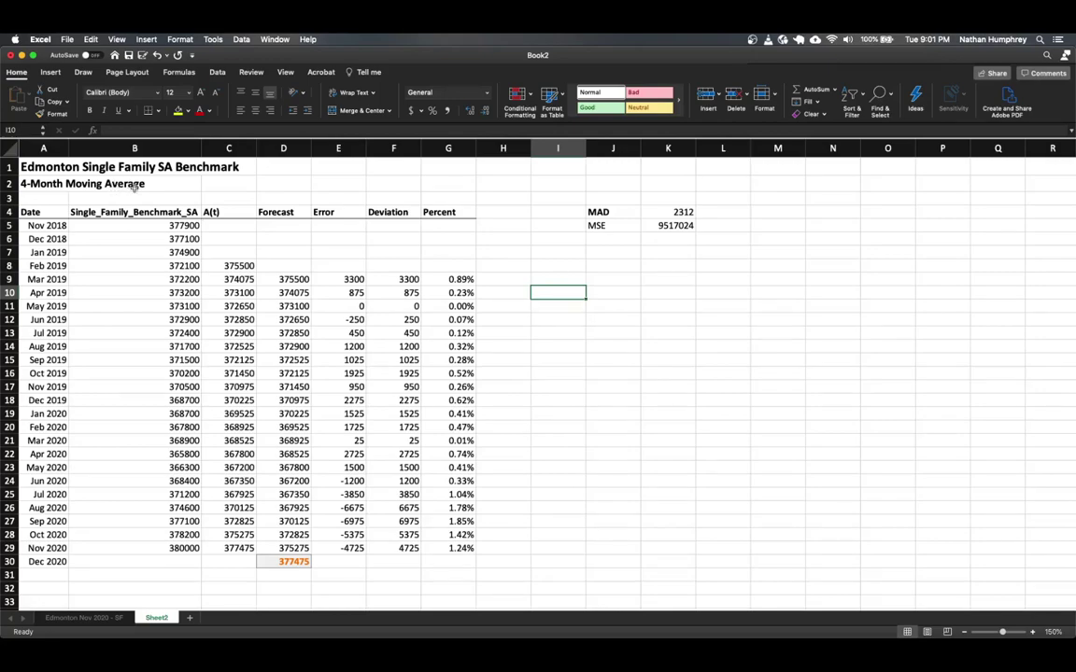
left_click(679, 225)
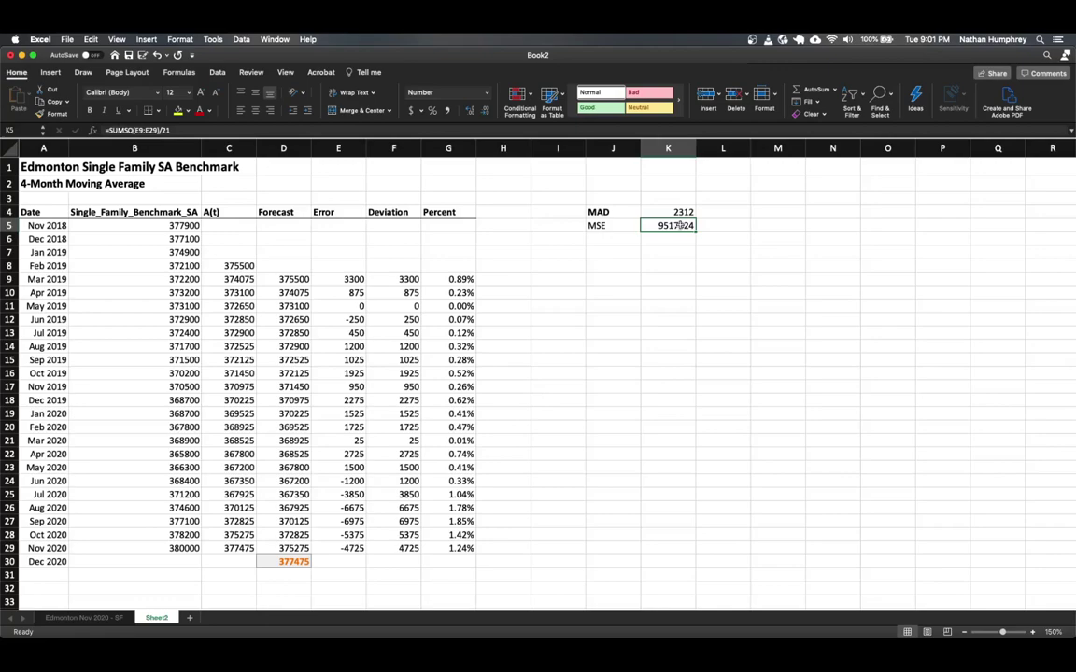
- Make the MSE label in J5 bold and add a bold RMSE label in J6
left_click(612, 225)
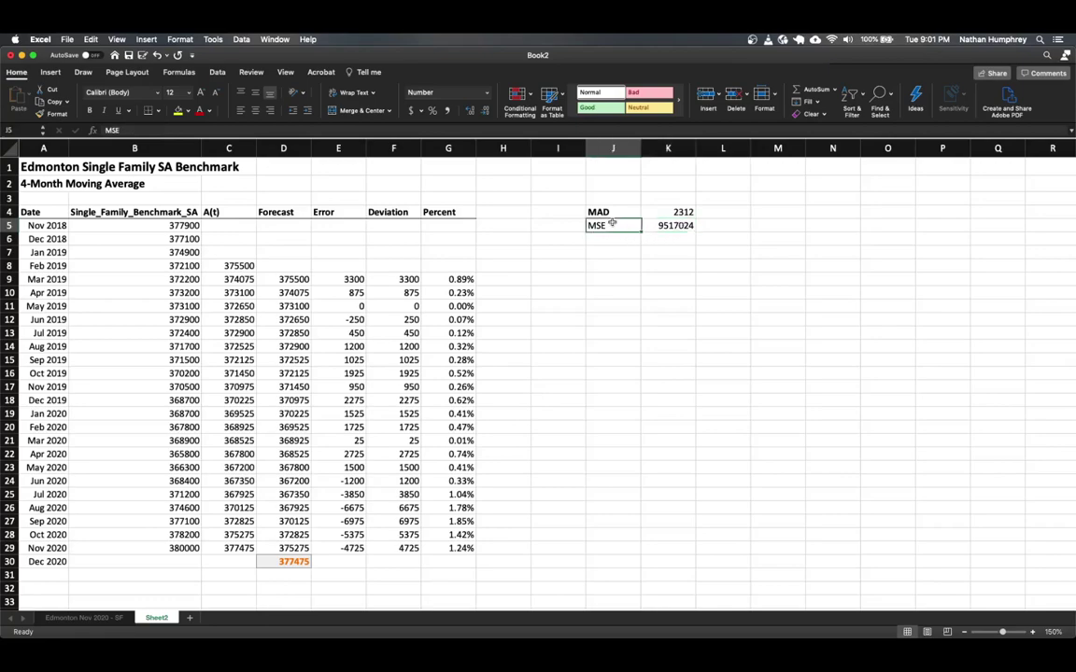
key("super+b")
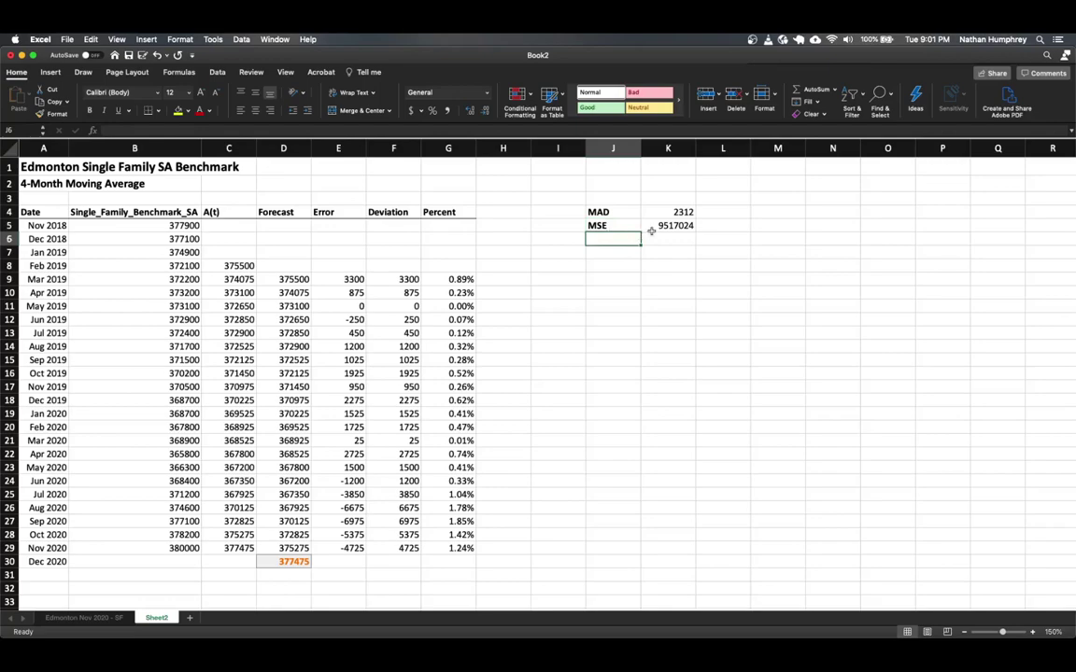
left_click(659, 226)
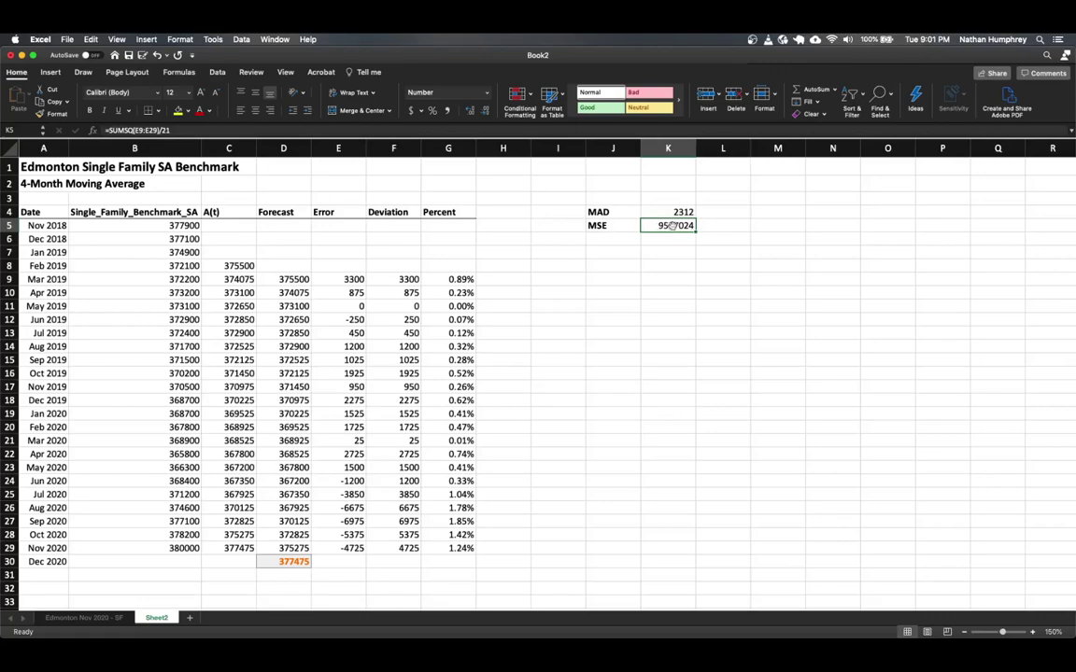
left_click(621, 239)
type("R")
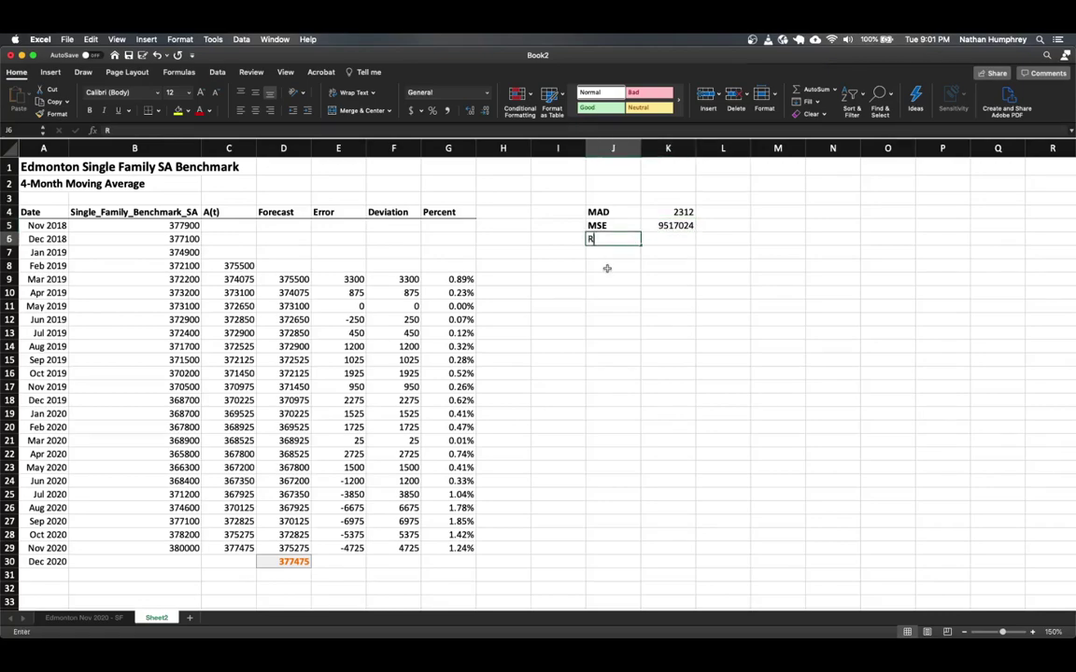
type("MSE")
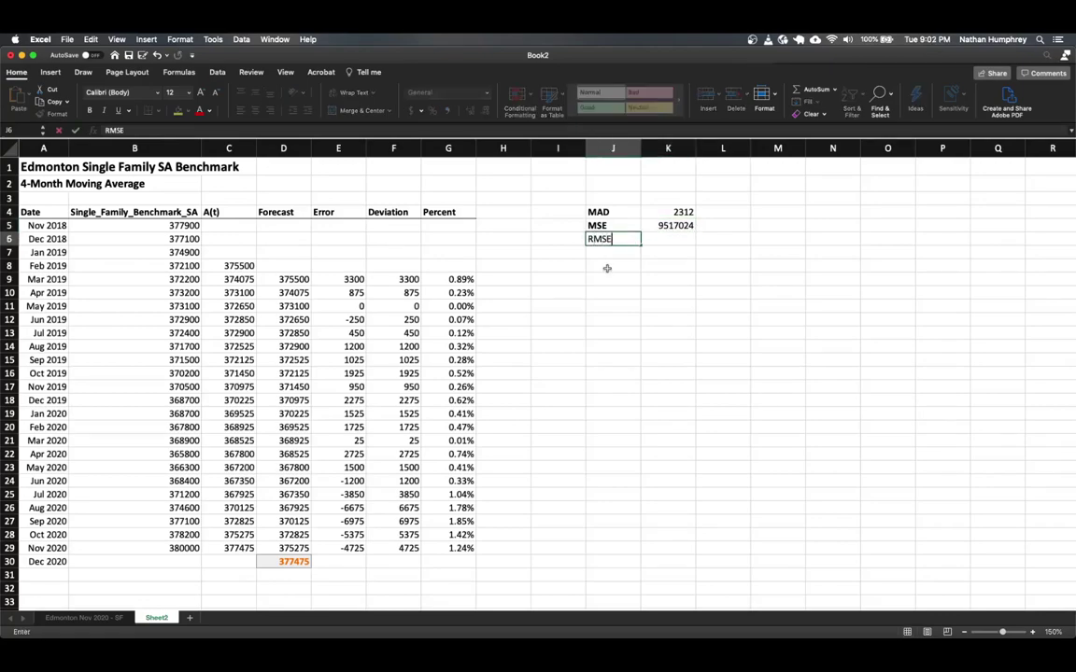
key("Tab")
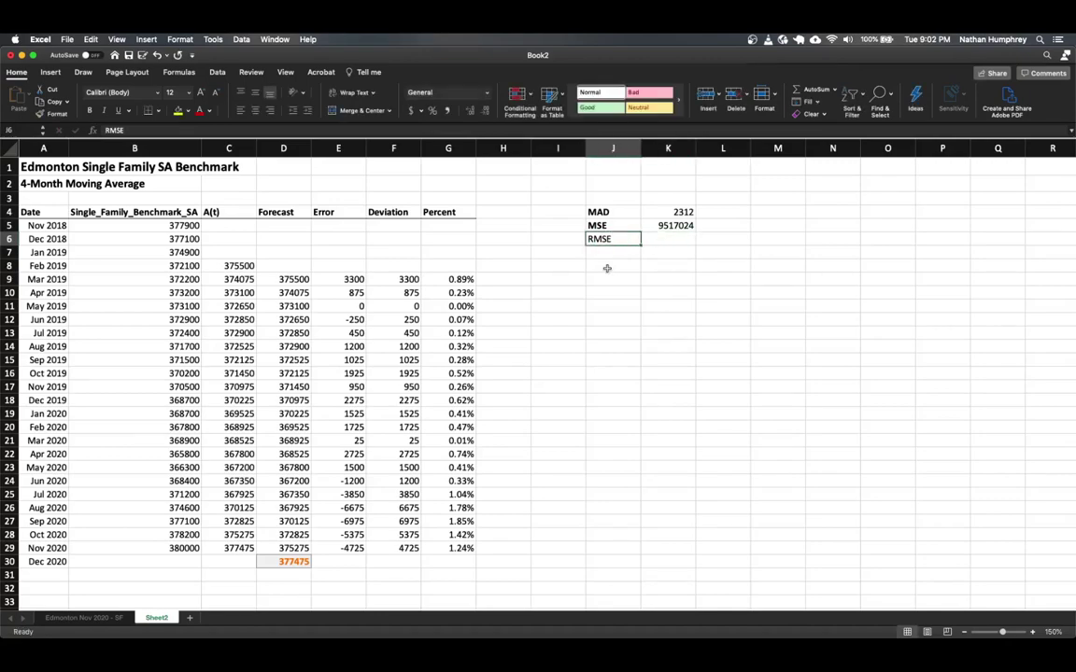
- Enter the formula =SQRT(K5) in K6 to calculate the root mean squared error
type("=")
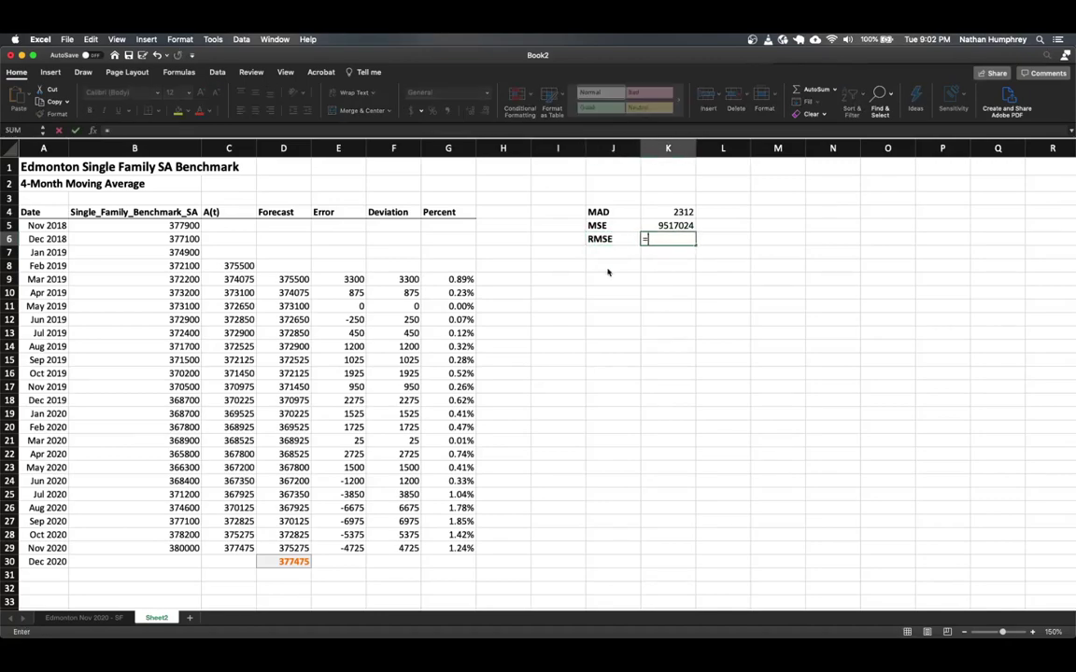
type("SQRT")
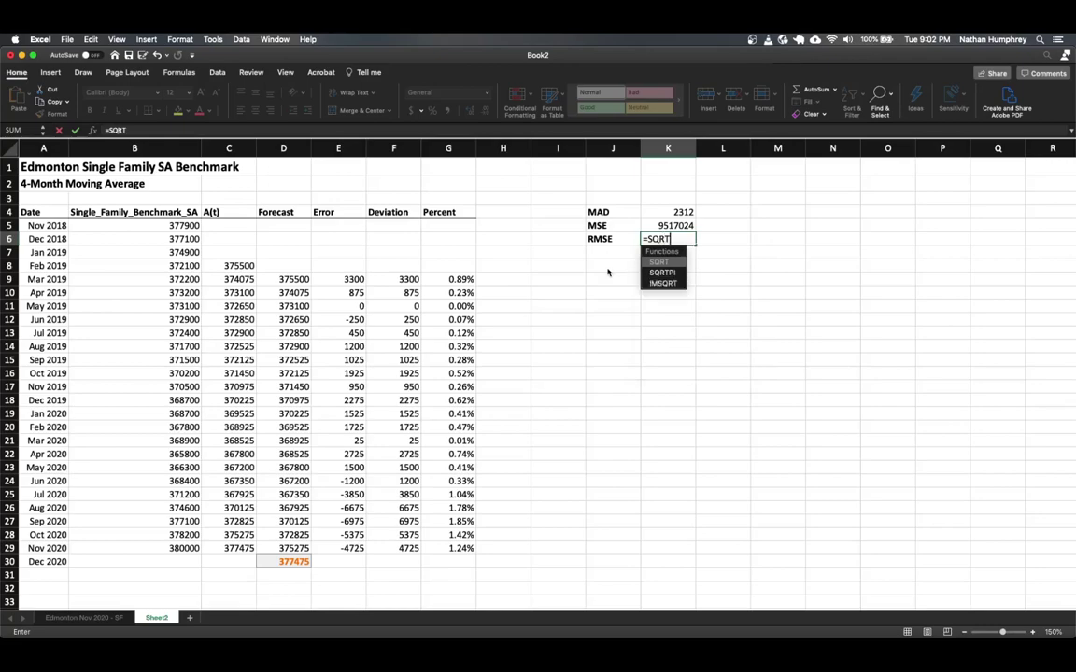
type("(K5)")
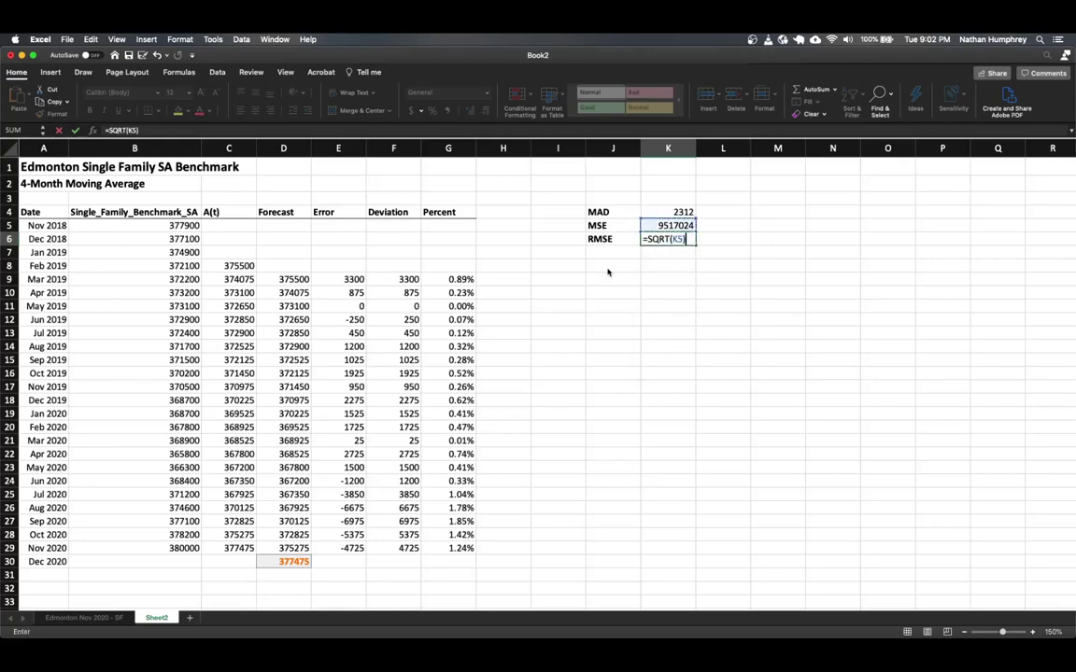
key("Return")
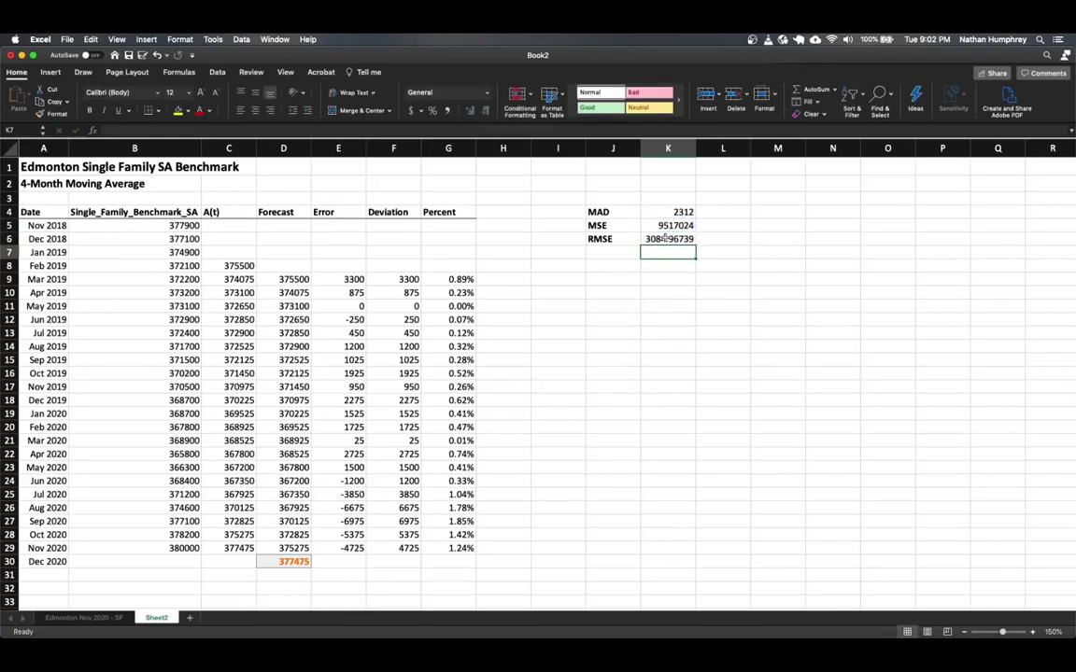
- Reduce the RMSE value in K6 to zero decimal places
left_click(665, 239)
left_click(486, 110)
left_click(486, 110)
left_click(485, 110)
left_click(486, 110)
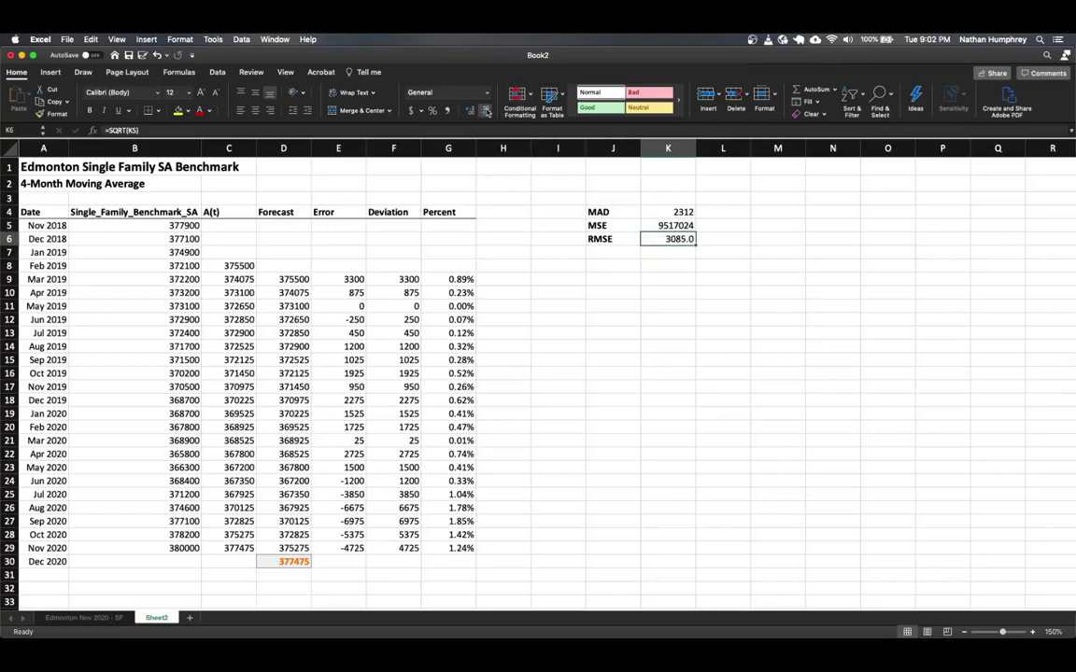
left_click(485, 110)
left_click(393, 280)
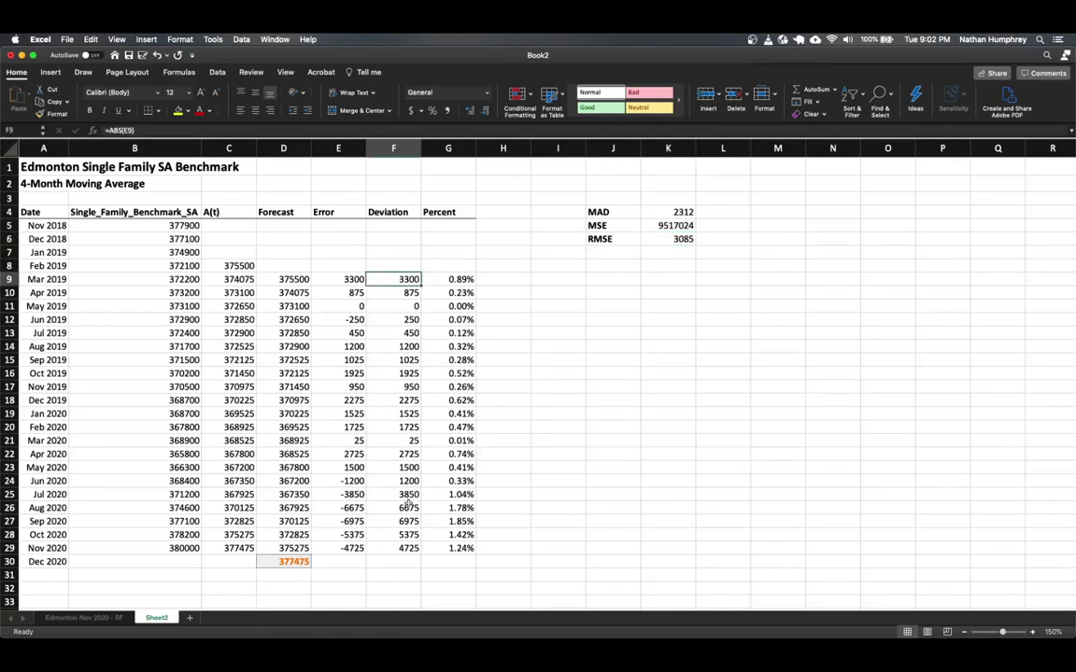
left_click(338, 549)
left_click(338, 280)
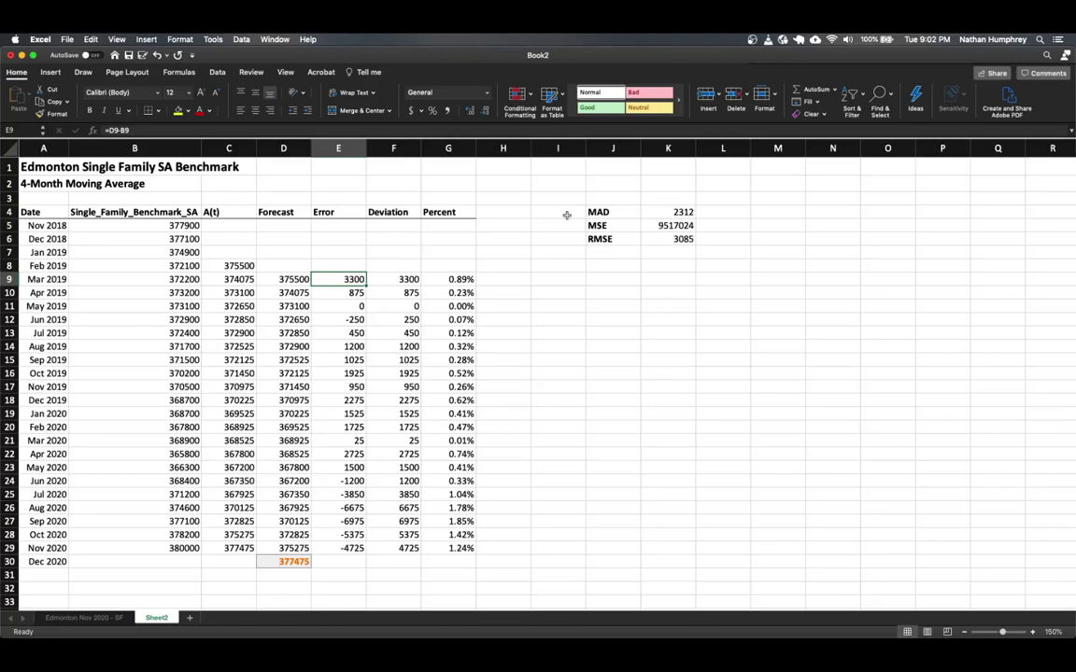
- Add the label MAPE in J7 beneath the RMSE label
left_click(602, 252)
type("MAD")
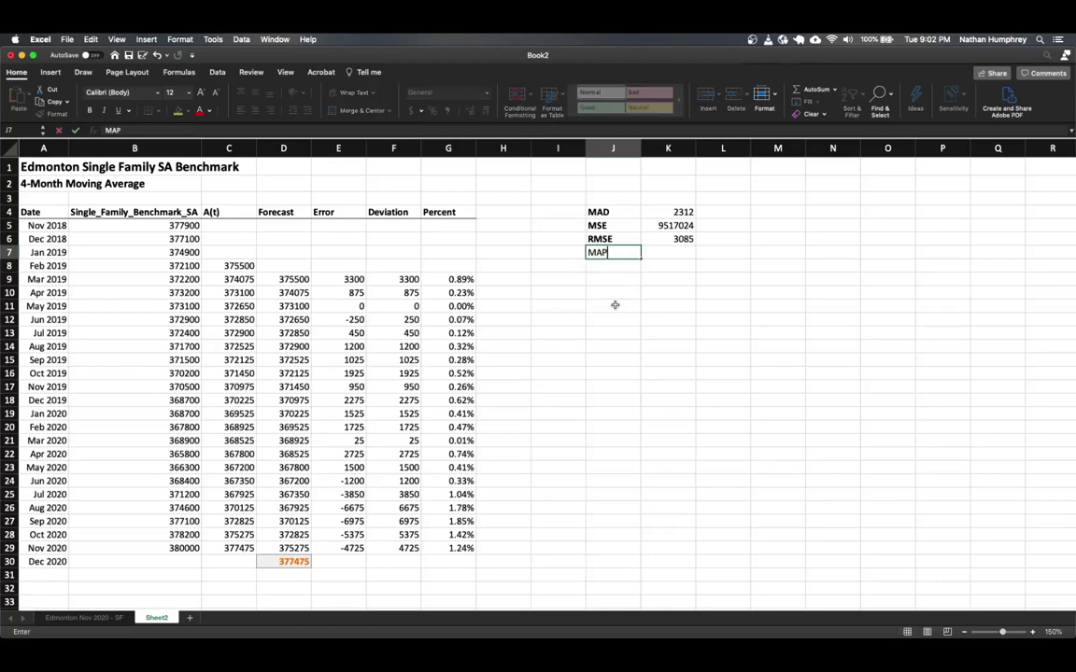
type("E")
key("Tab")
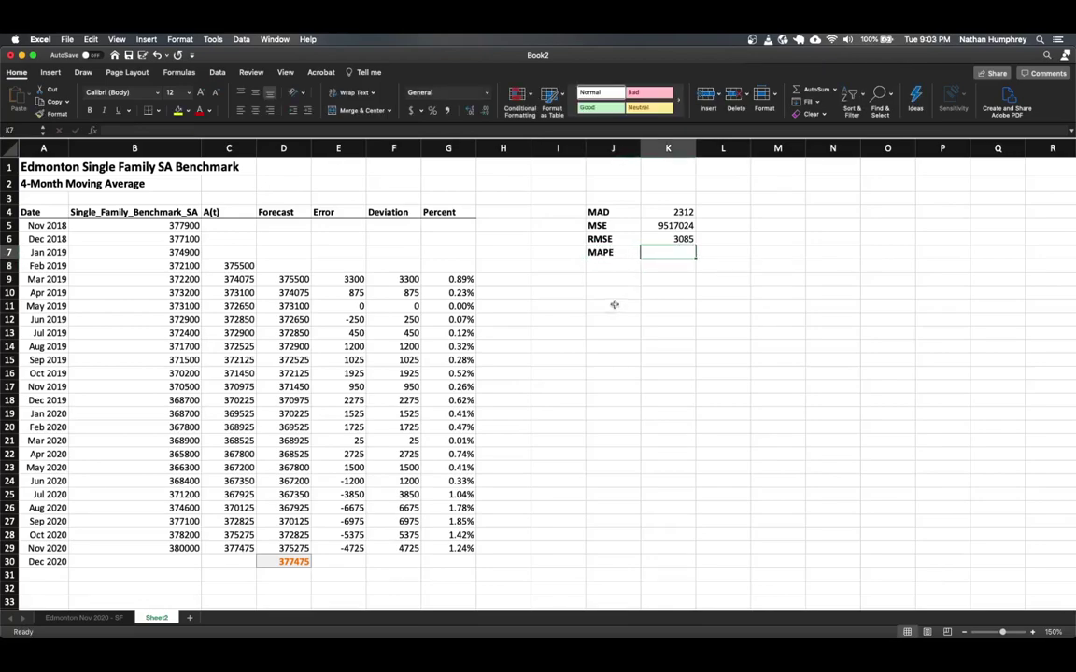
left_click(456, 279)
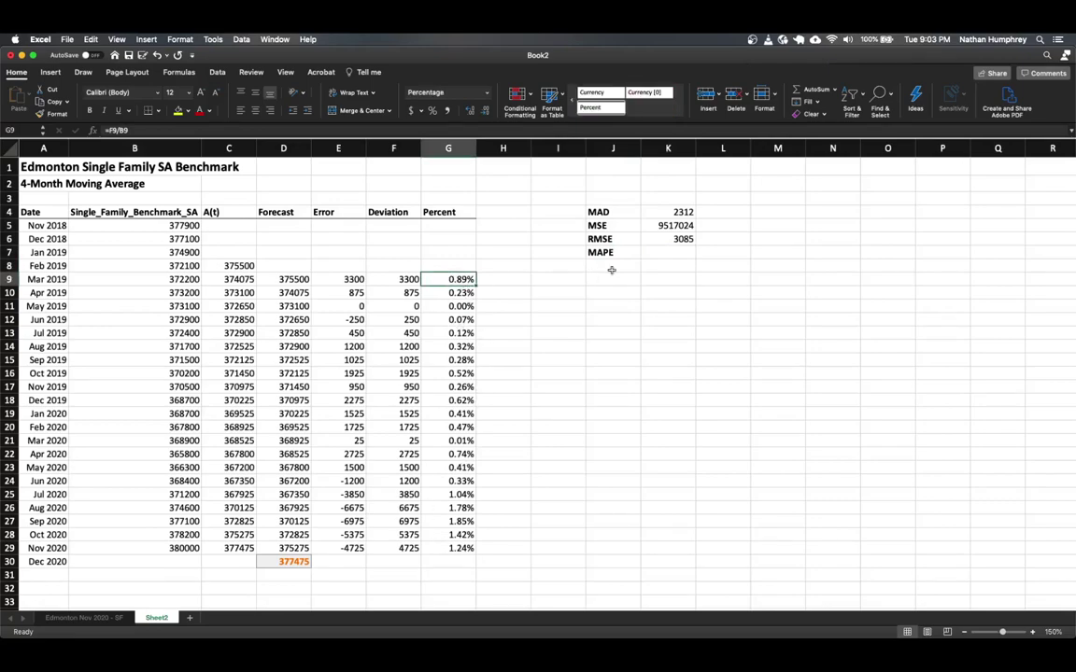
left_click(664, 253)
type("=")
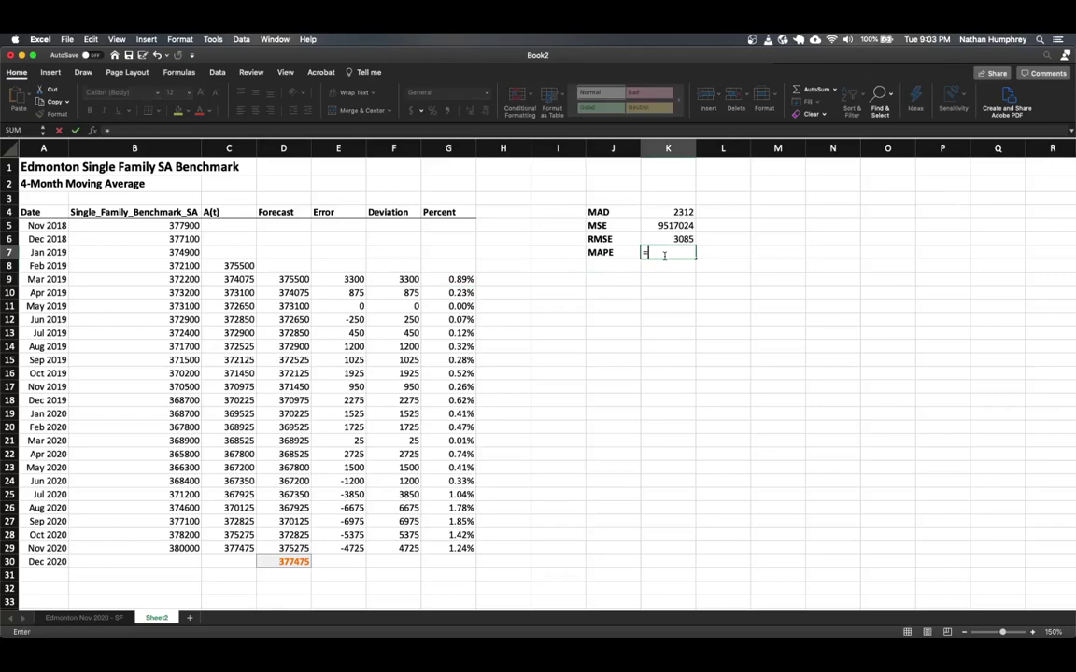
type("avera")
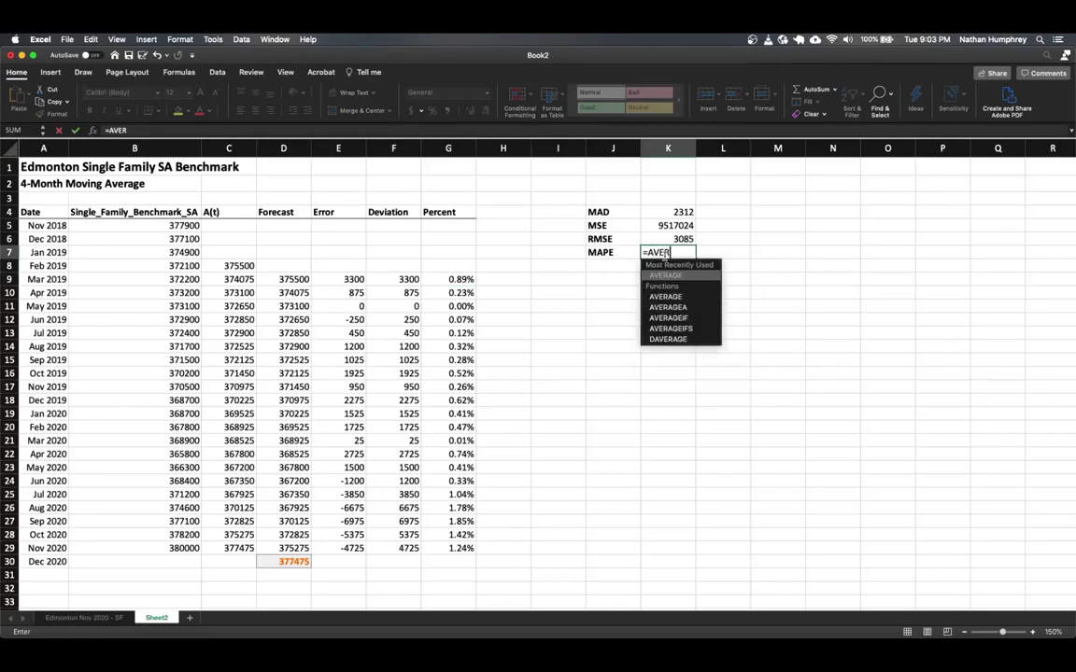
key("Return")
- Enter the formula =AVERAGE(G9:G29) in K7 to calculate the mean absolute percentage error
left_click(664, 253)
type("=AV")
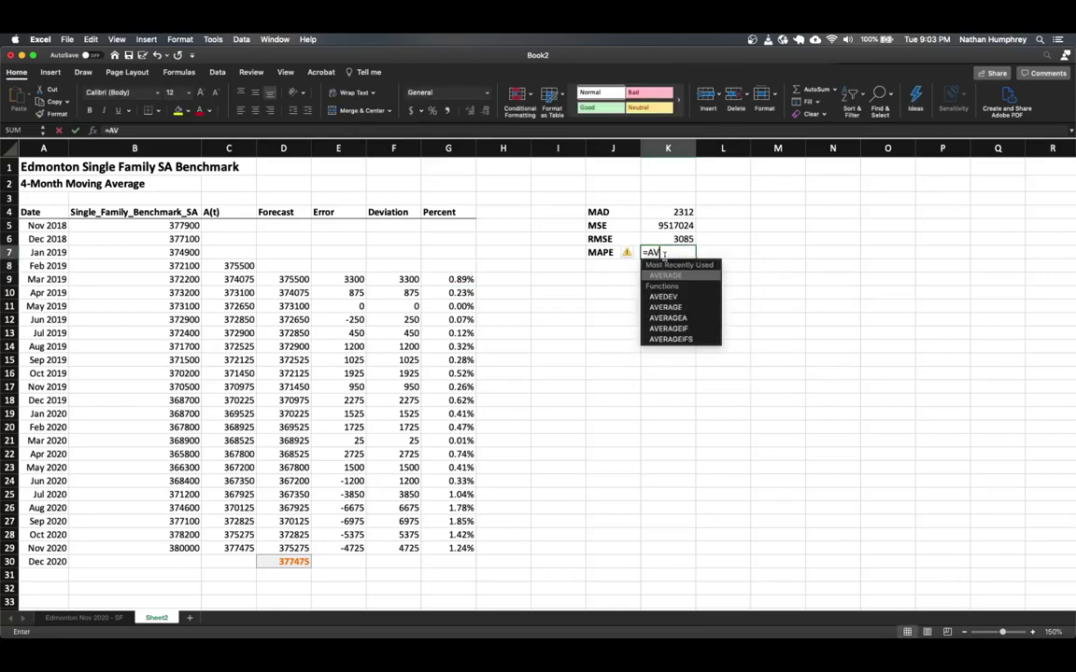
key("Tab")
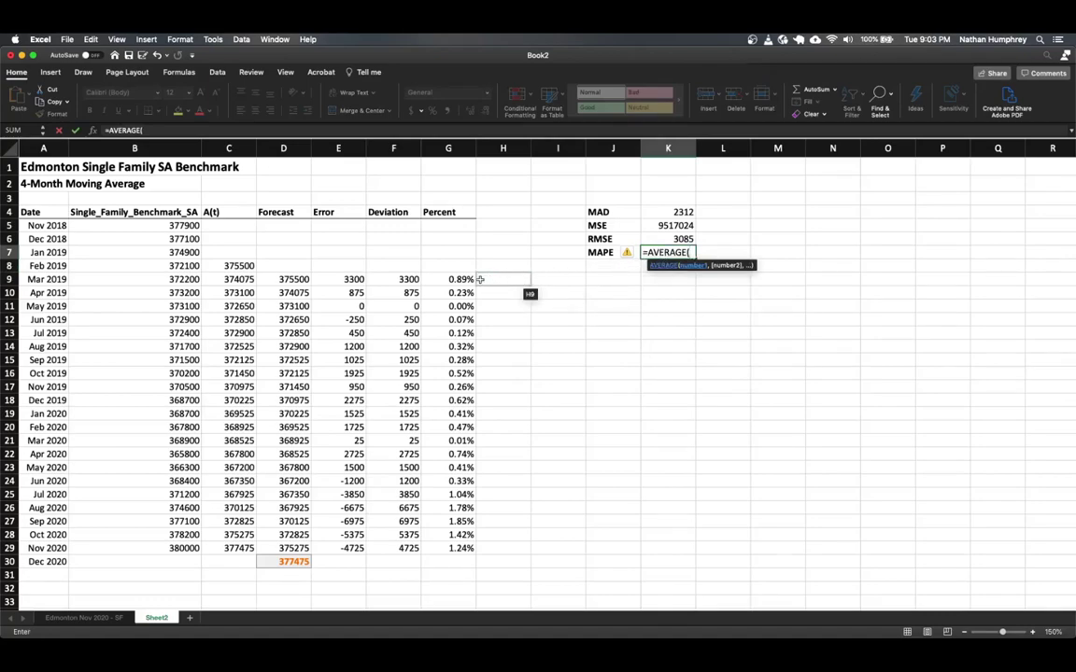
left_click_drag(462, 280, 439, 559)
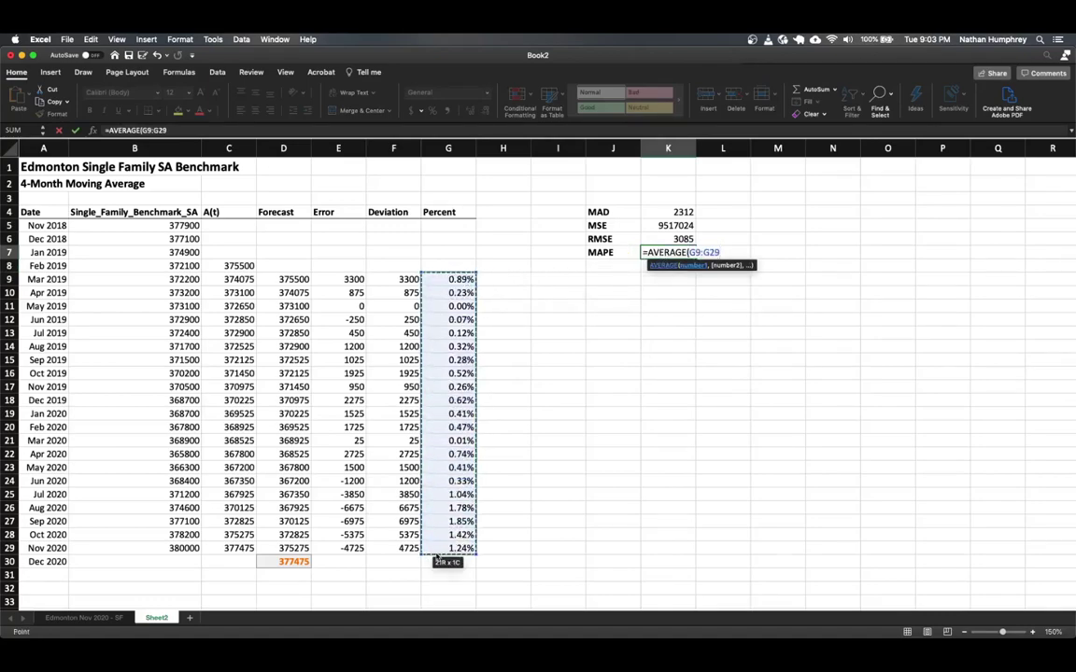
type(")")
key("Return")
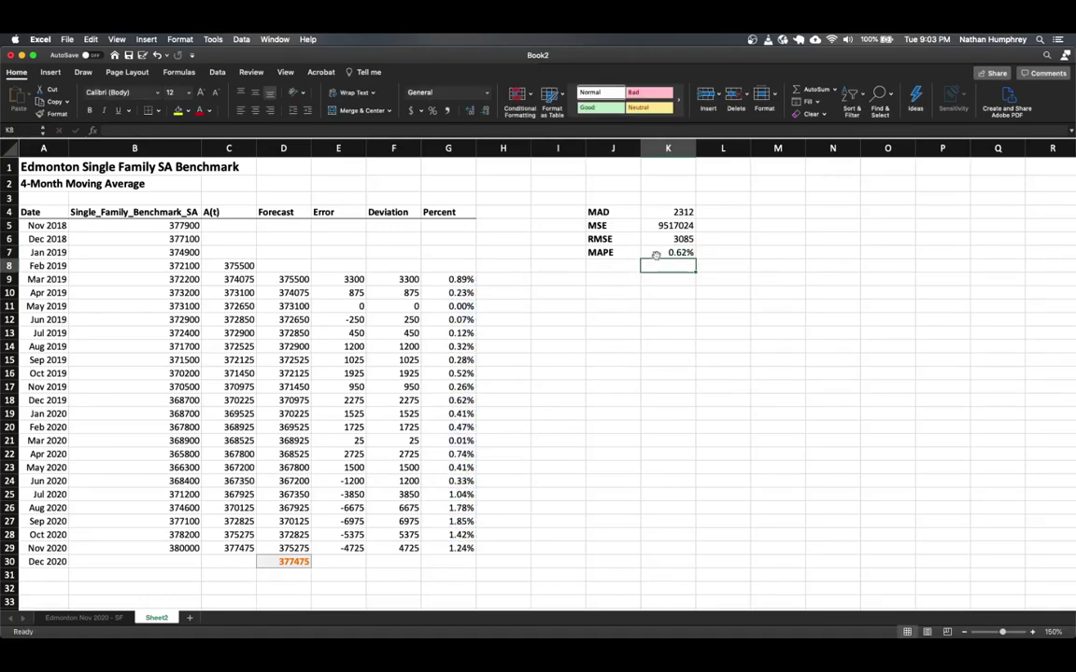
left_click(424, 280)
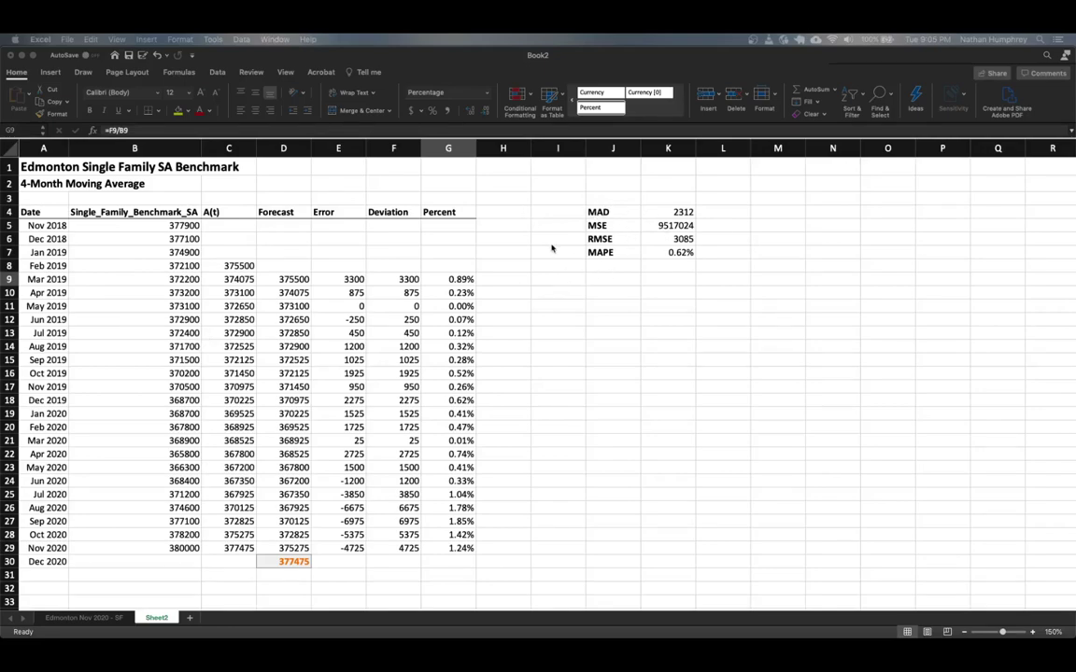
- Copy the whole 4-Month Moving Average block A2:K30 and paste it below, starting at A33
left_click(32, 187)
left_click_drag(32, 188, 668, 556)
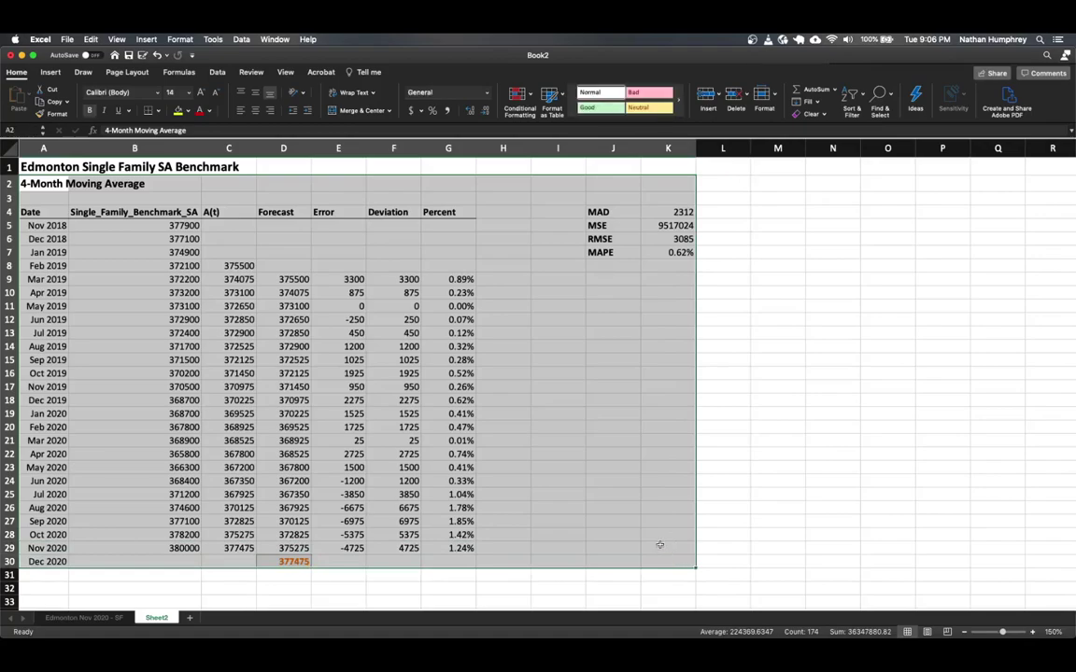
key("super+c")
scroll(512, 474, "down", 4)
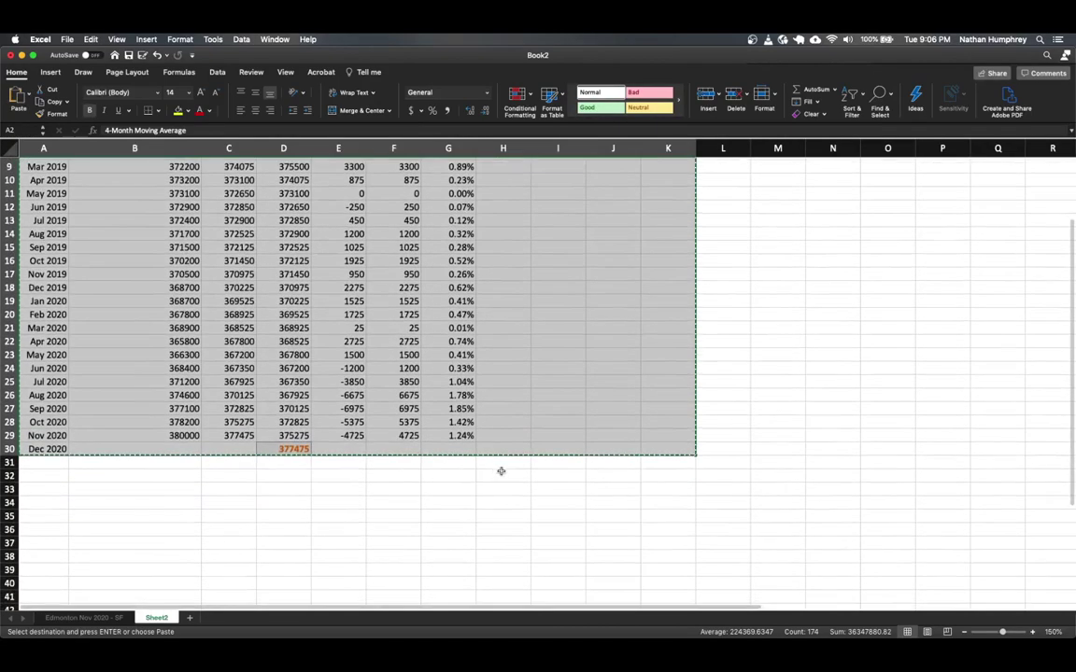
left_click(63, 488)
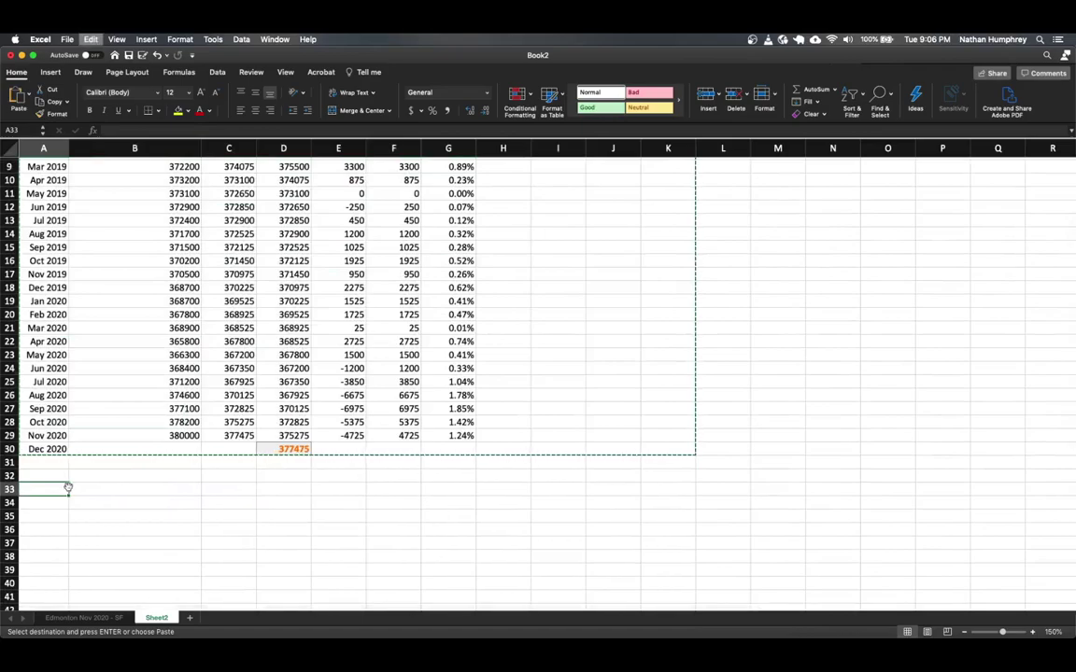
key("super+v")
scroll(131, 471, "down", 8)
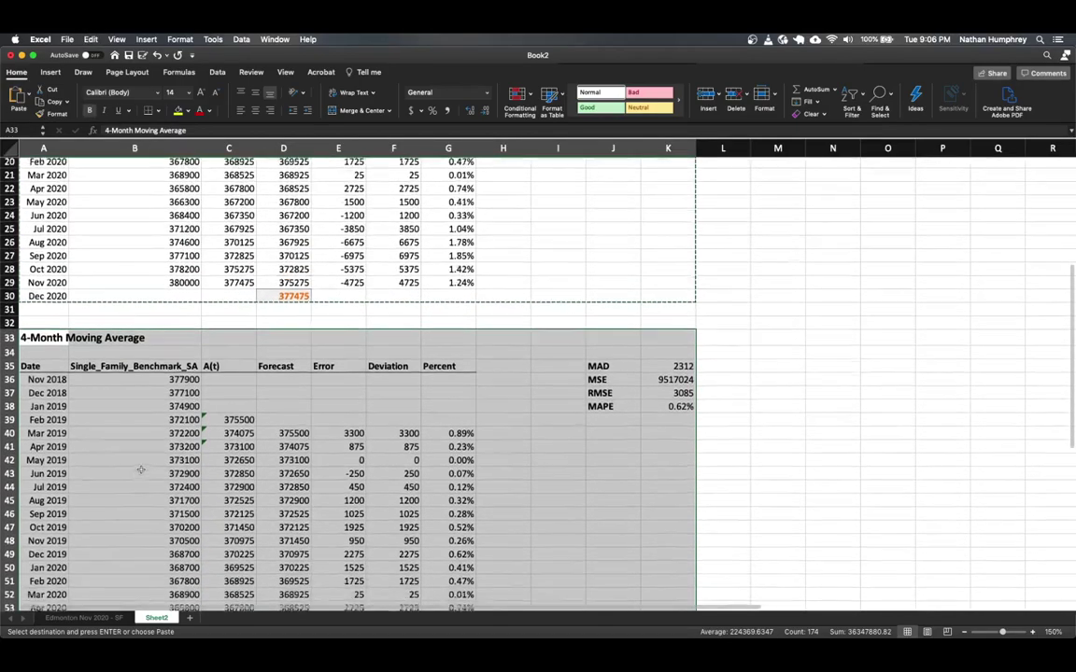
scroll(140, 464, "down", 5)
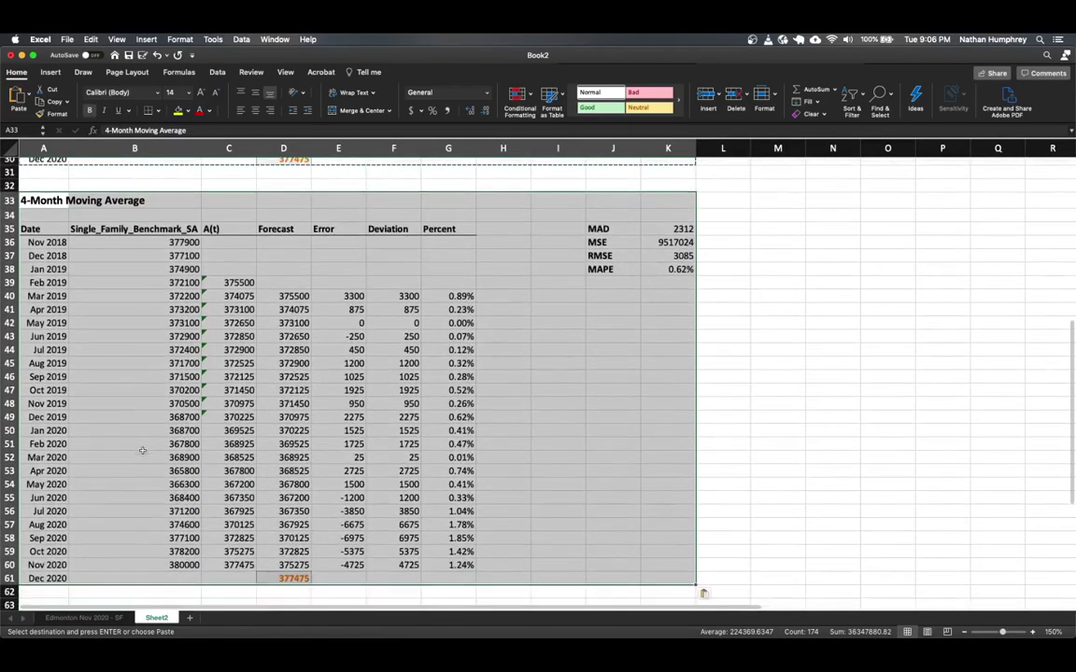
- Change the title of the copied block in A33 to 3-Month Moving Average
left_click(70, 272)
left_click(43, 200)
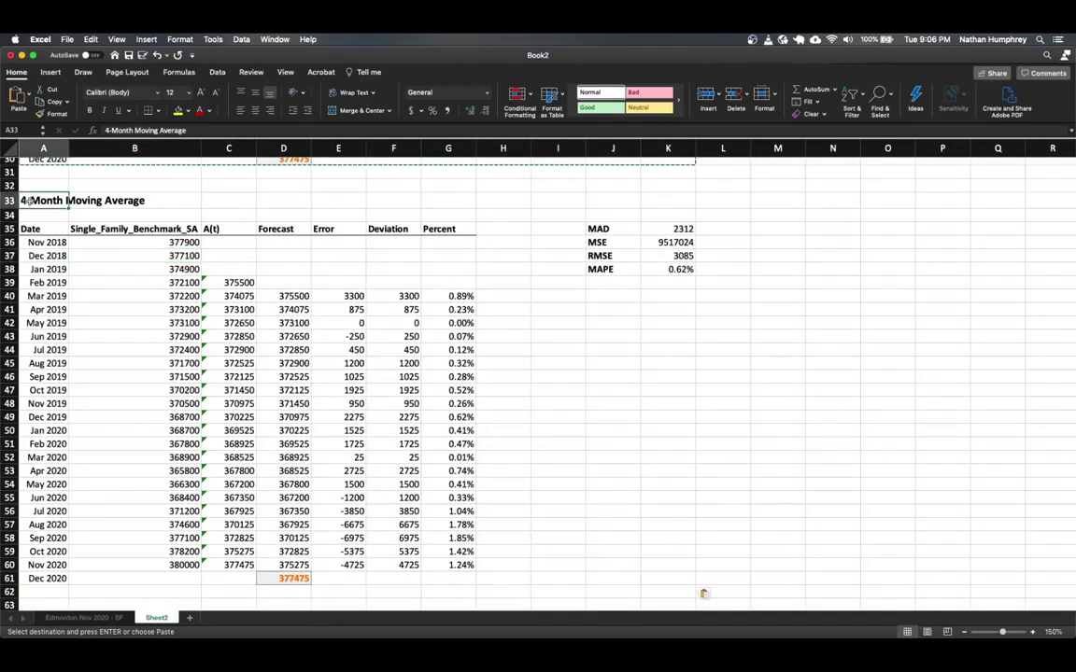
type("4-Month")
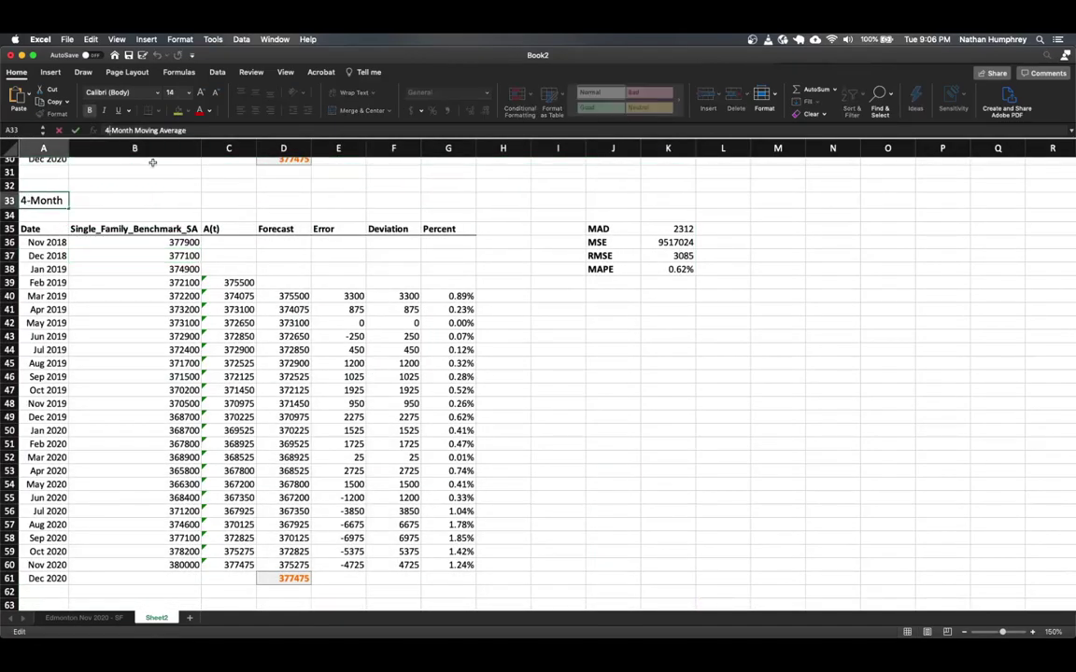
key("Return")
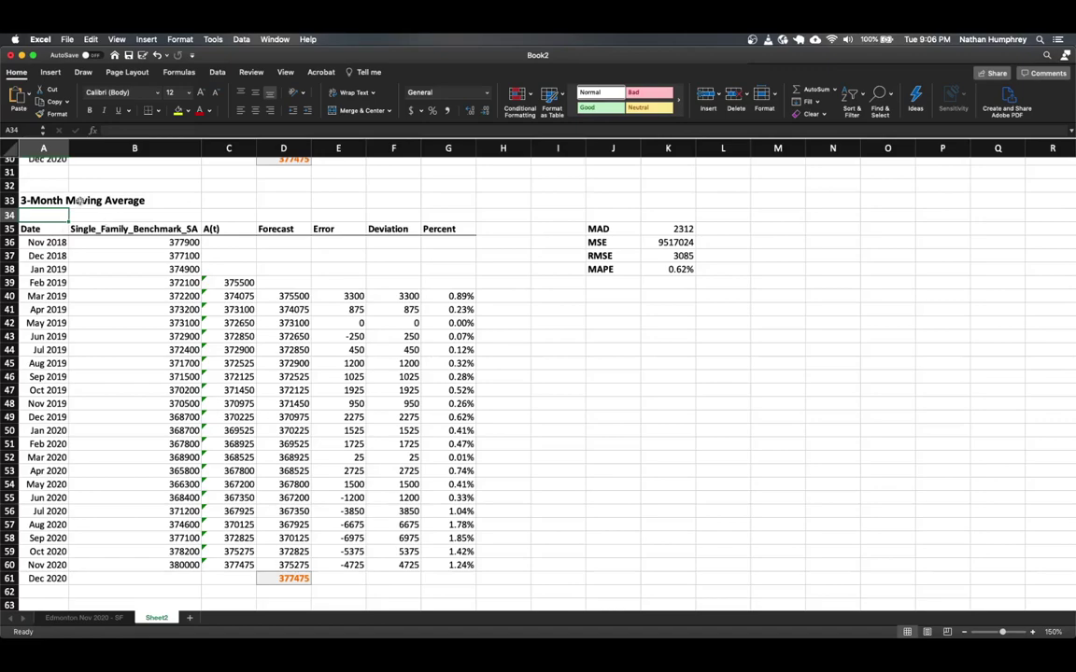
- Enter the formula =AVERAGE(B36:B38) in C38 and show the result with zero decimal places
left_click(215, 269)
type("=AVERAGE(")
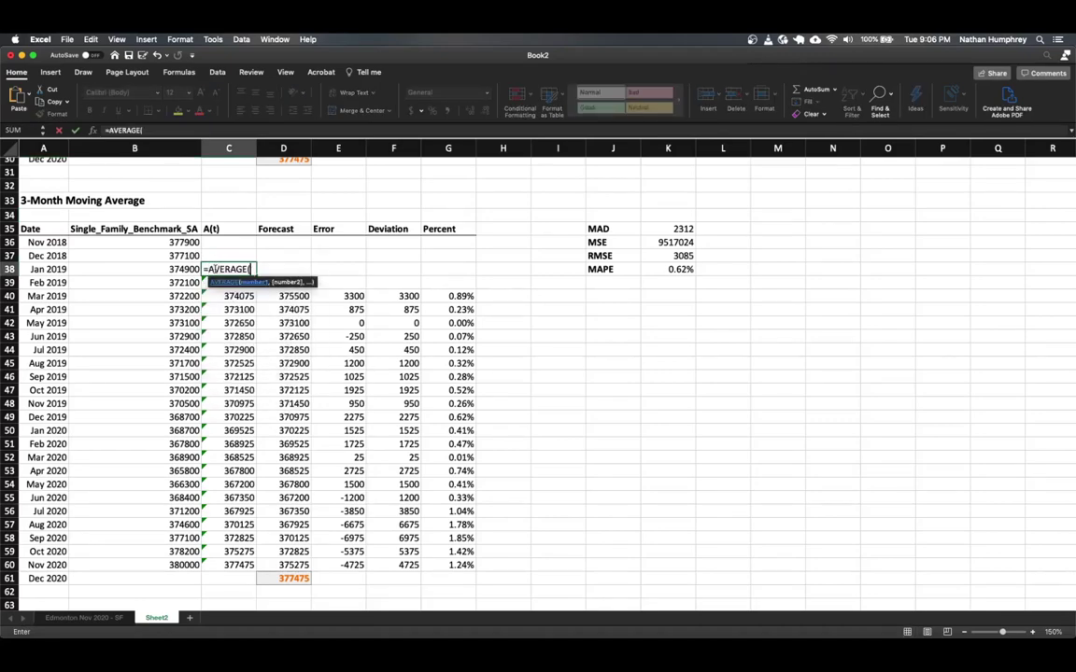
left_click_drag(180, 242, 174, 269)
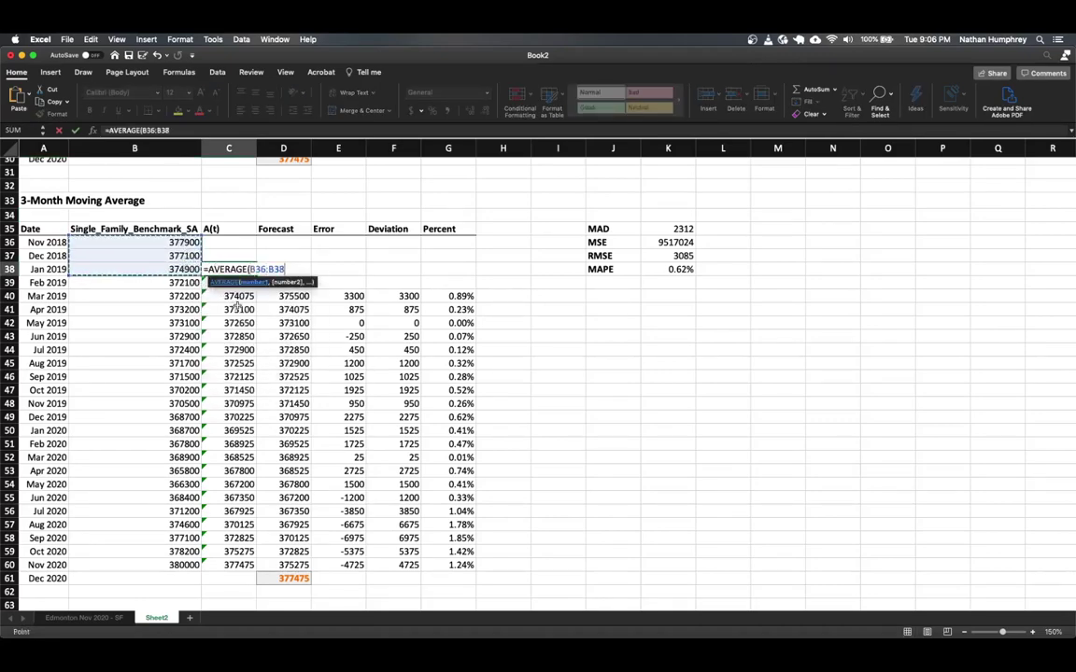
key("Return")
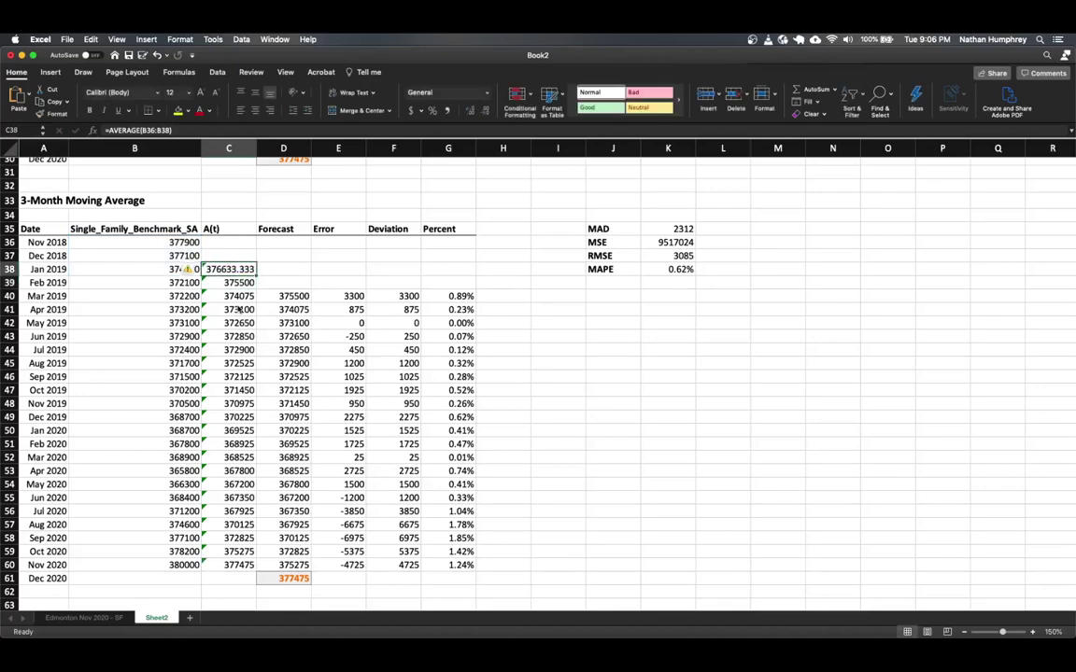
left_click(485, 111)
left_click(485, 111)
left_click(485, 111)
- Fill the 3-month average formula from C38 down through C60 and ignore the formula error flags on that range
left_click_drag(257, 272, 203, 566)
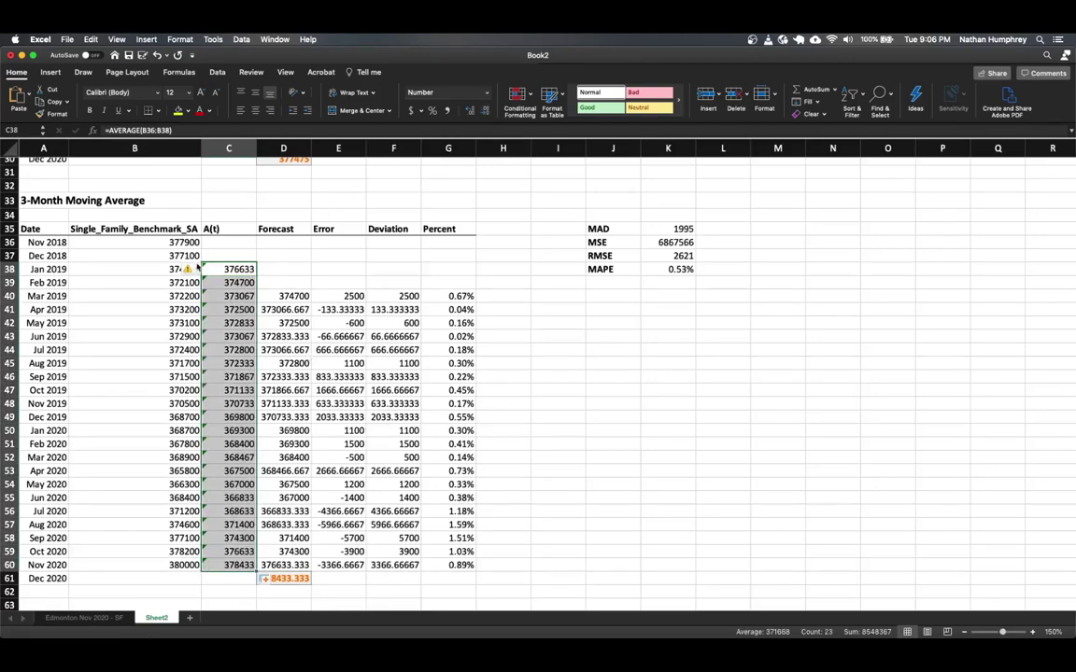
left_click(188, 269)
left_click(234, 322)
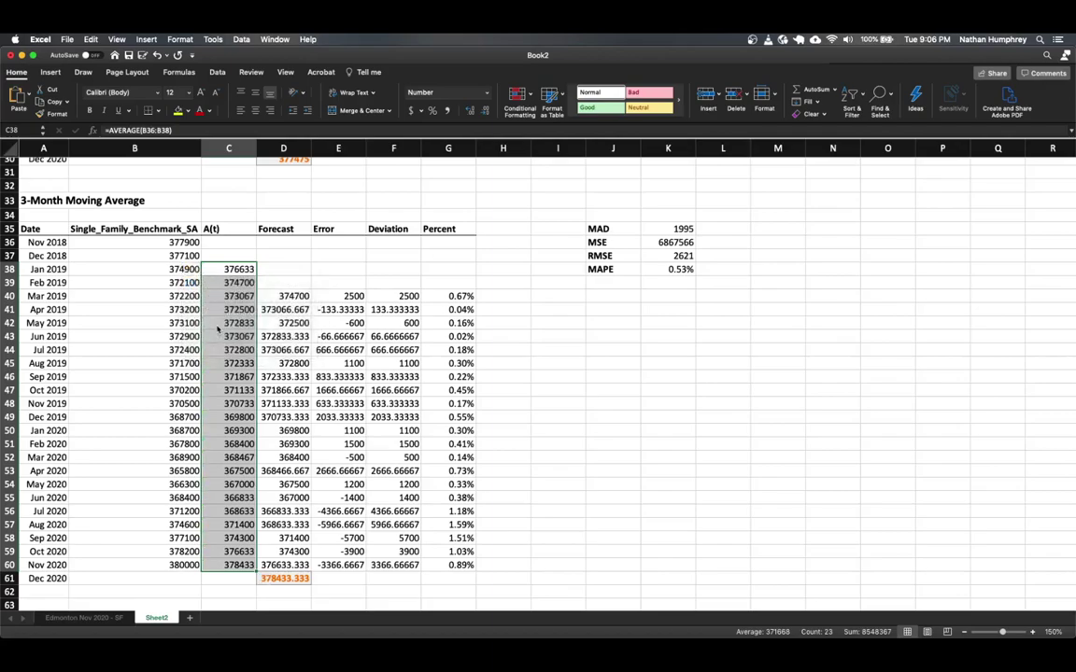
- Enter the forecast formula =C38 in D39 and fill it down through D60
left_click(284, 310)
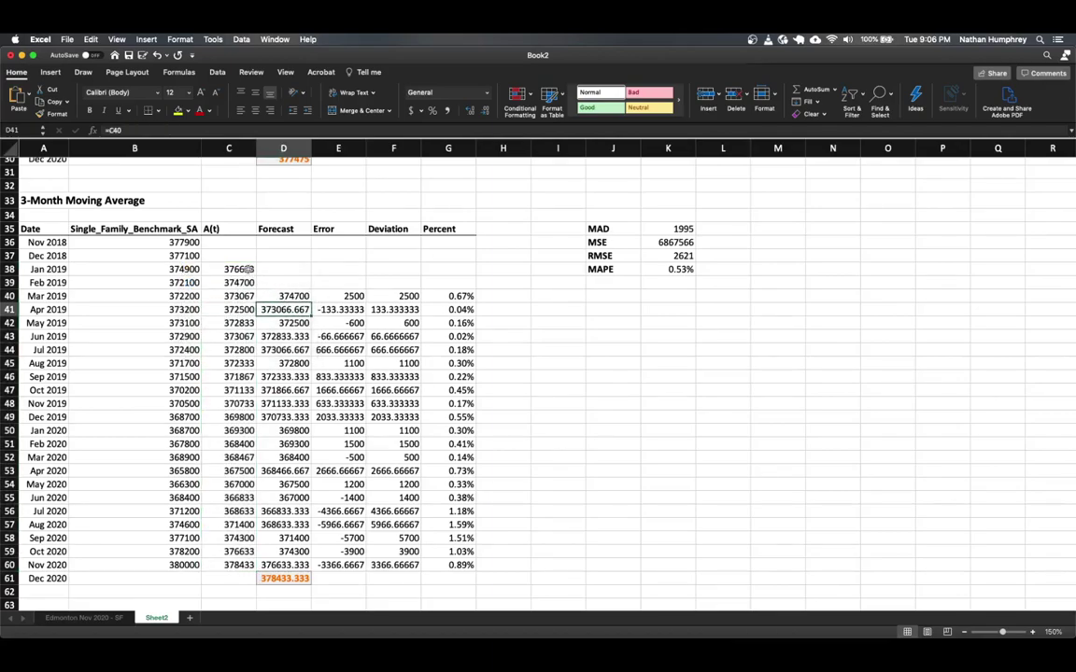
left_click(277, 282)
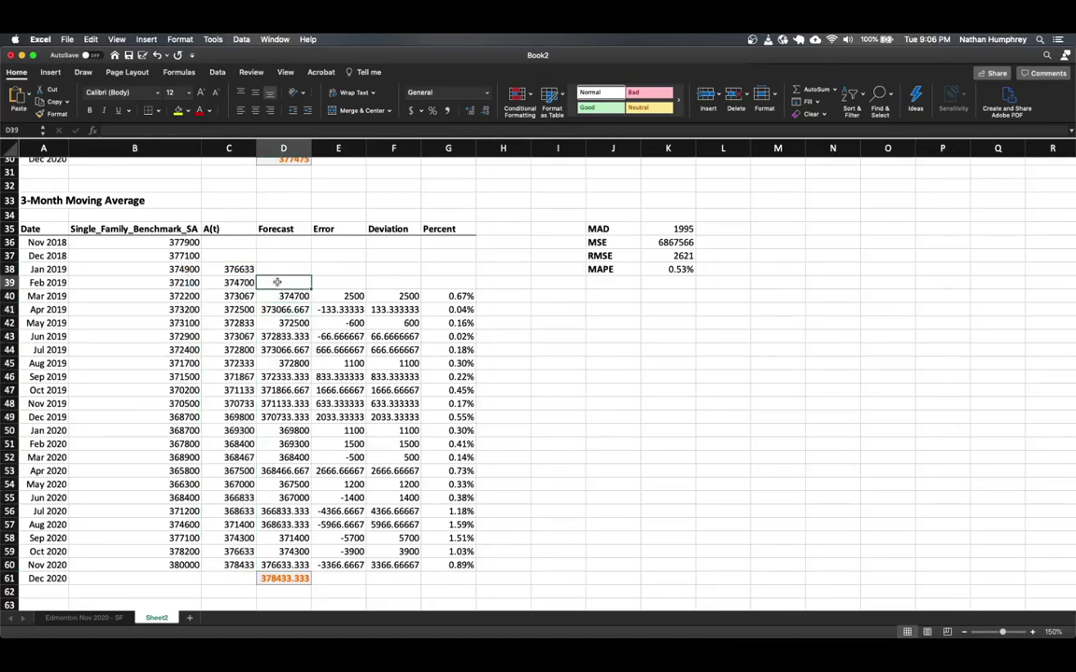
type("=C38")
key("Return")
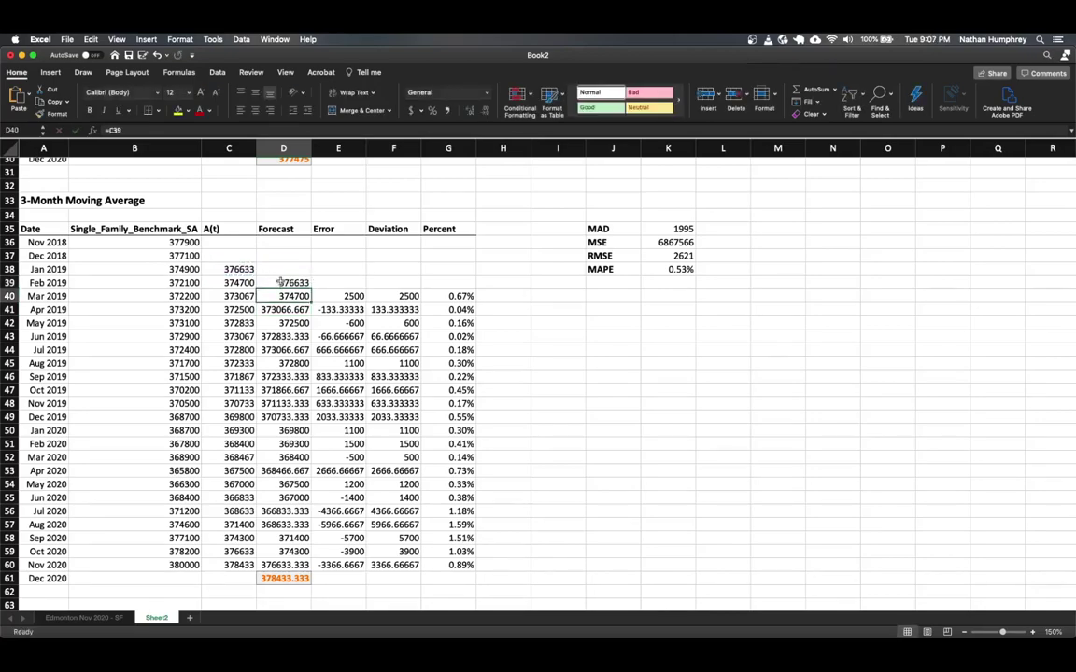
left_click(280, 282)
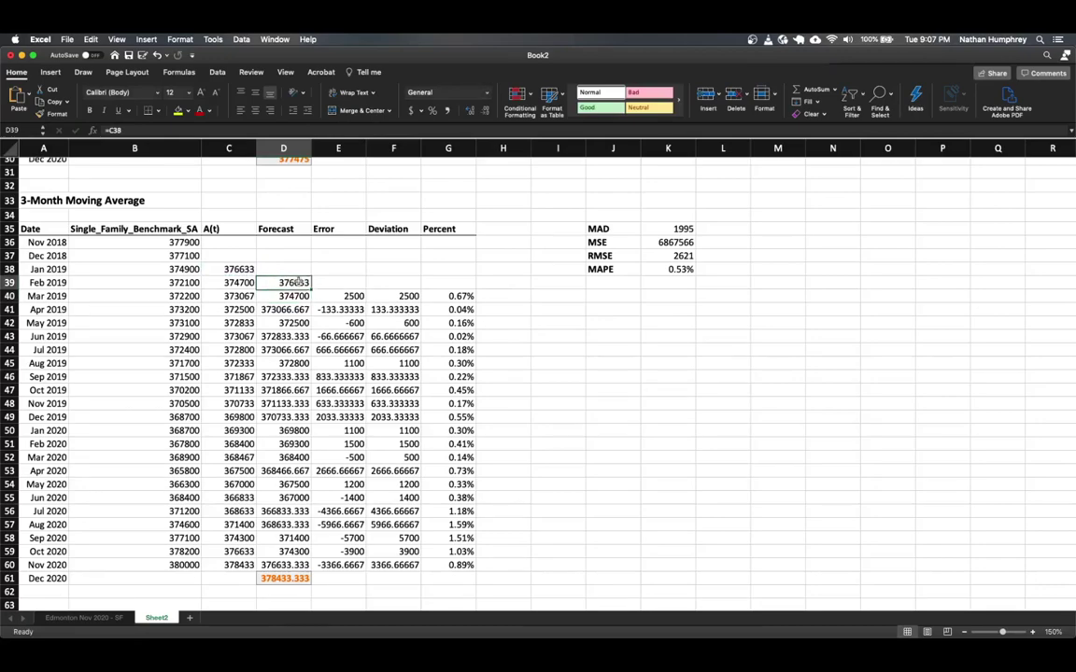
left_click_drag(310, 287, 312, 570)
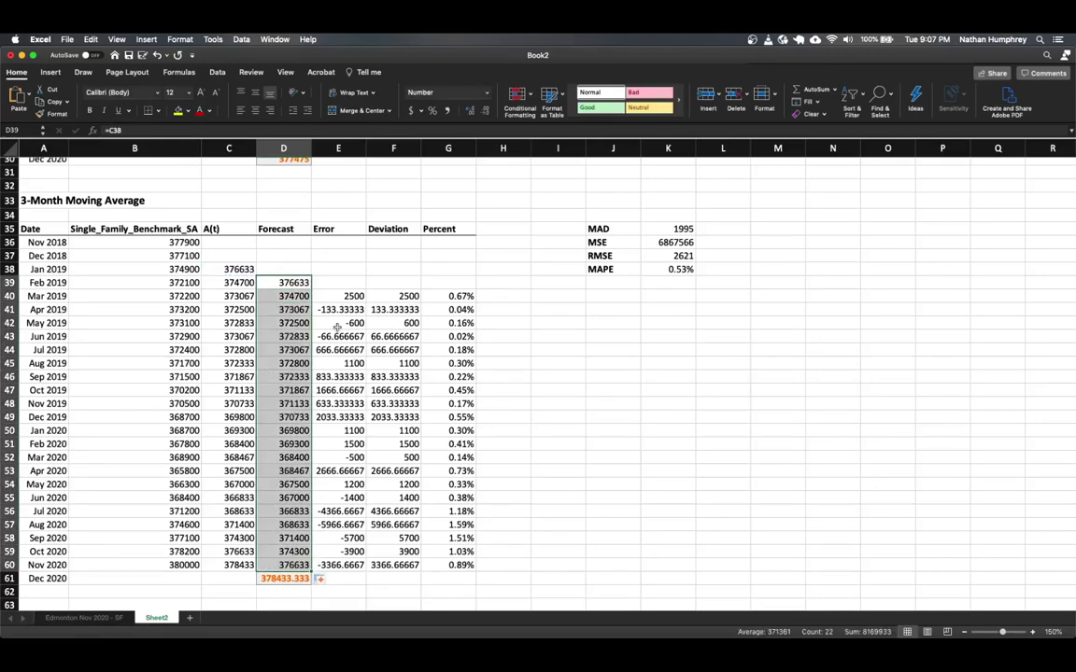
- Extend the Error, Deviation and Percent formulas up to row 39 and show E39:F60 with zero decimal places
left_click(330, 296)
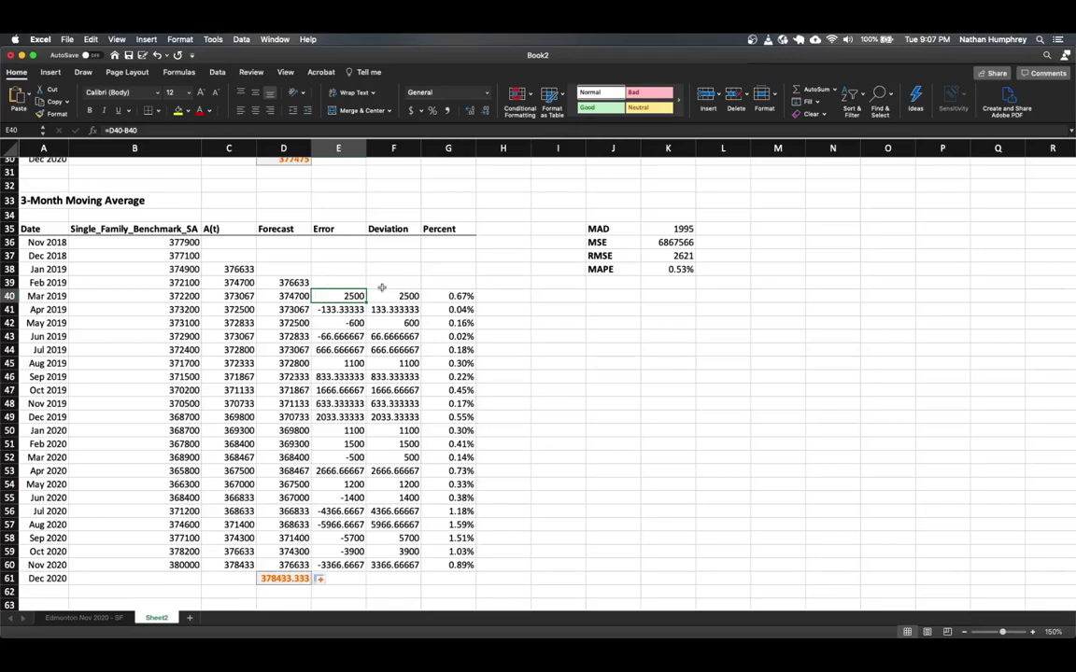
left_click_drag(345, 295, 411, 565)
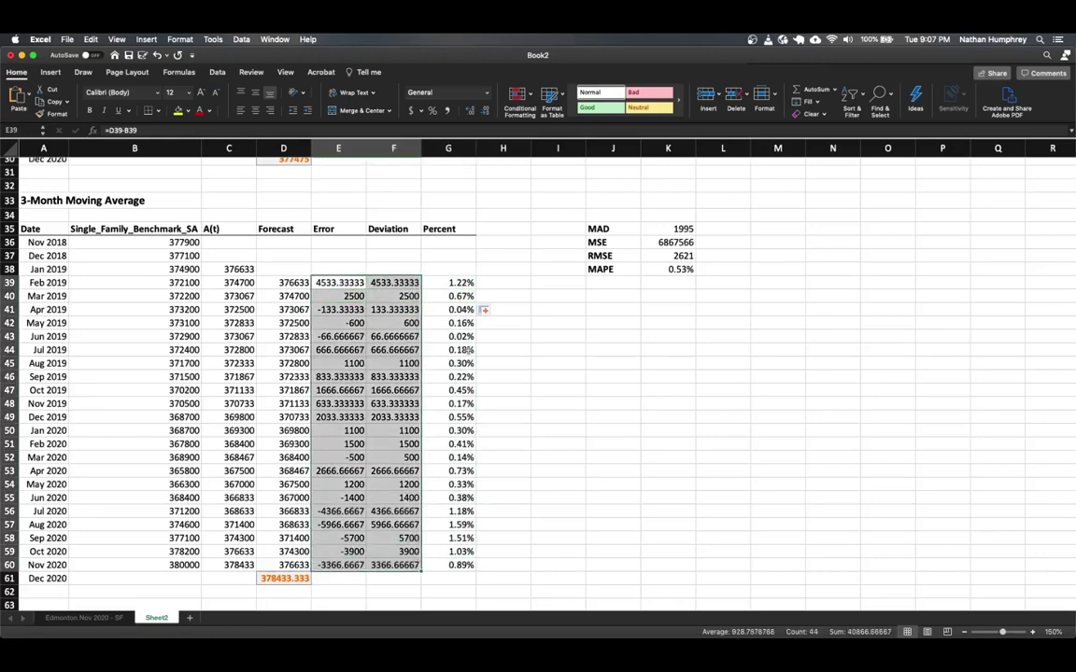
left_click(485, 111)
left_click(484, 111)
left_click(484, 111)
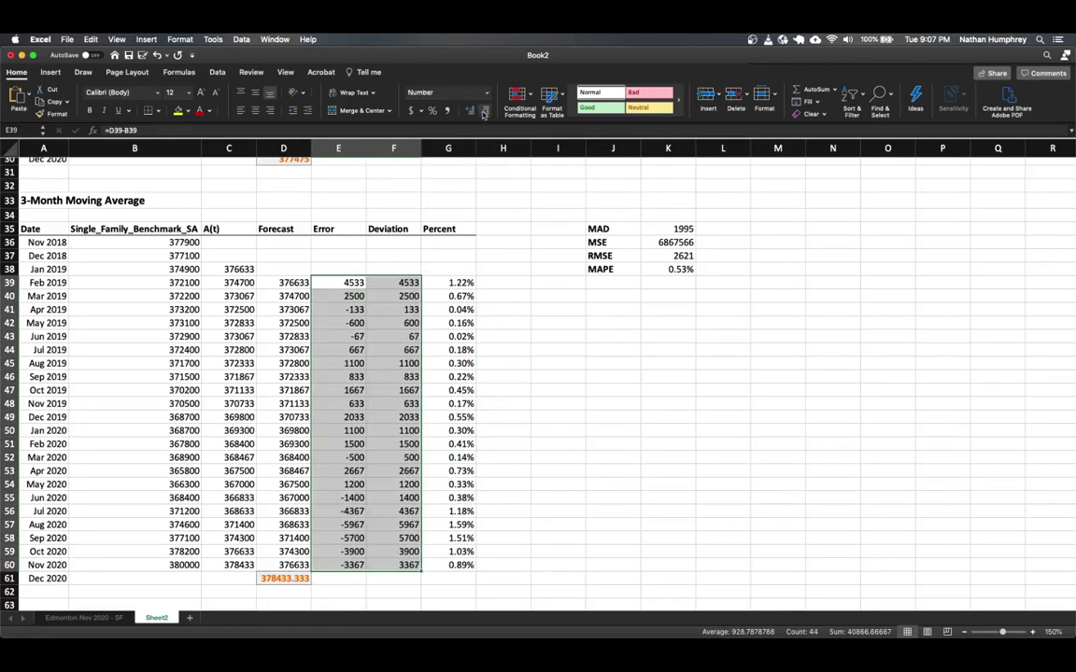
left_click(399, 255)
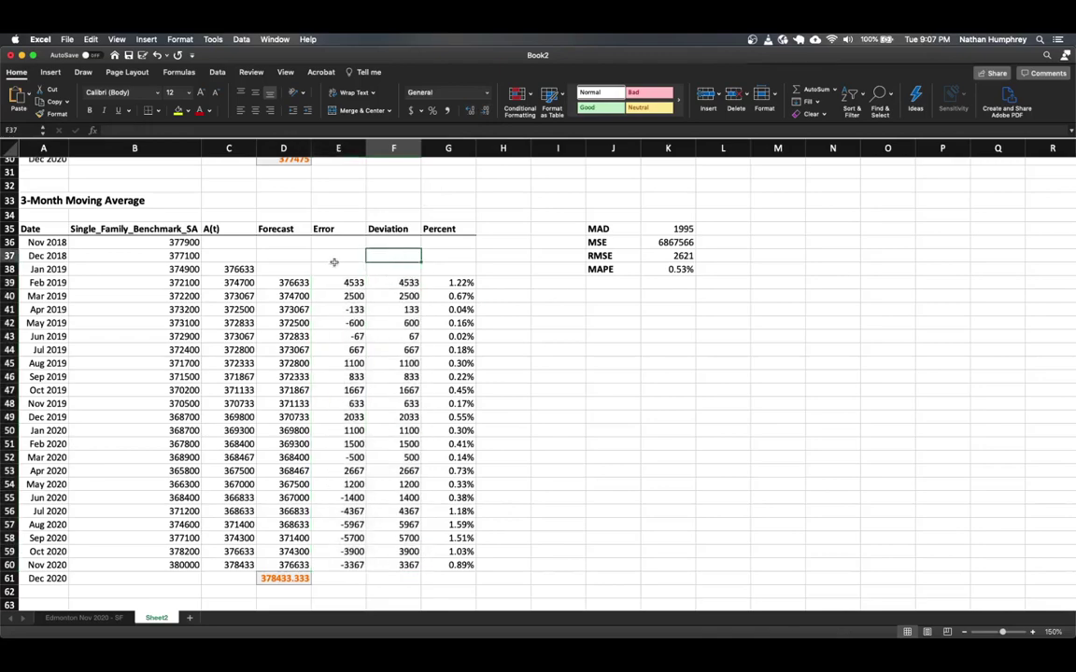
- Show the 3-month Dec 2020 forecast in D61 with zero decimal places
left_click(453, 283)
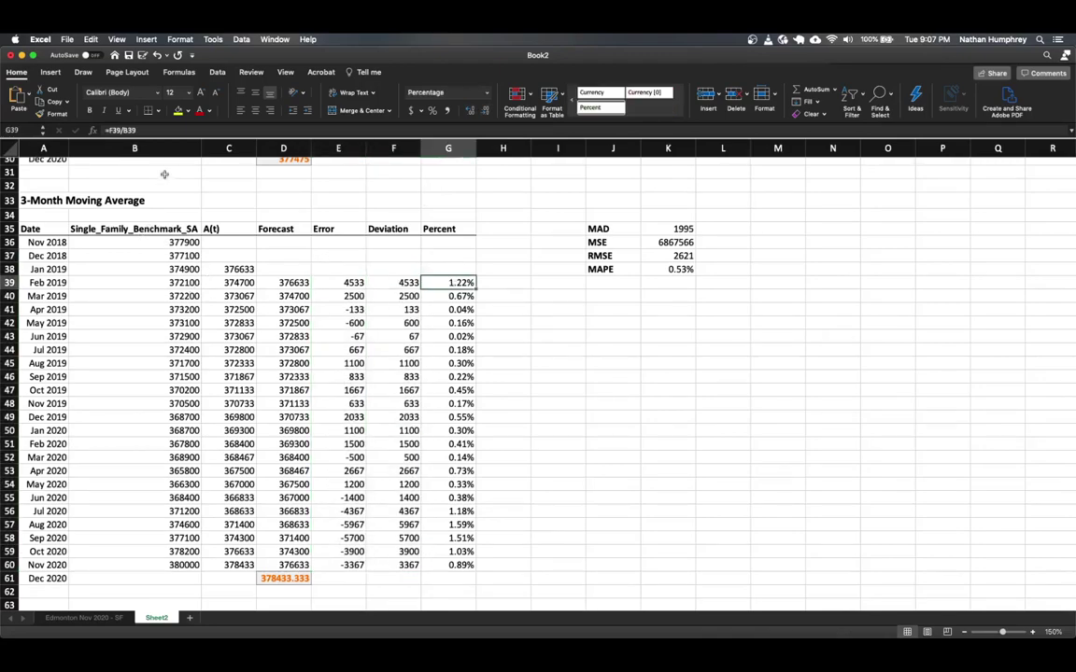
left_click(283, 579)
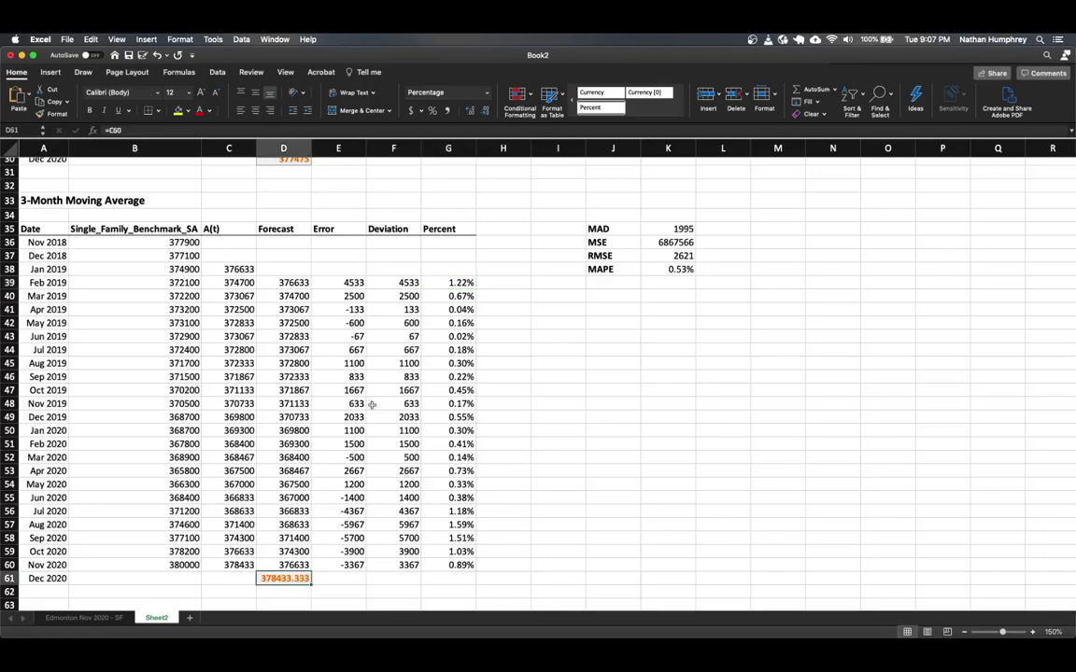
left_click(484, 110)
left_click(484, 111)
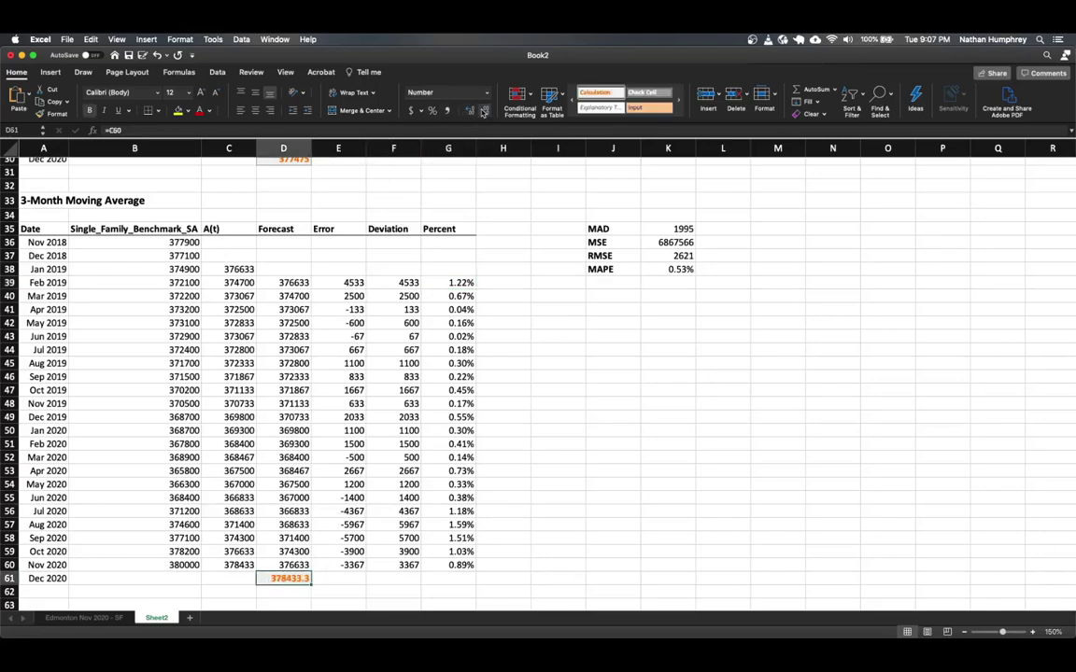
left_click(483, 110)
left_click(388, 308)
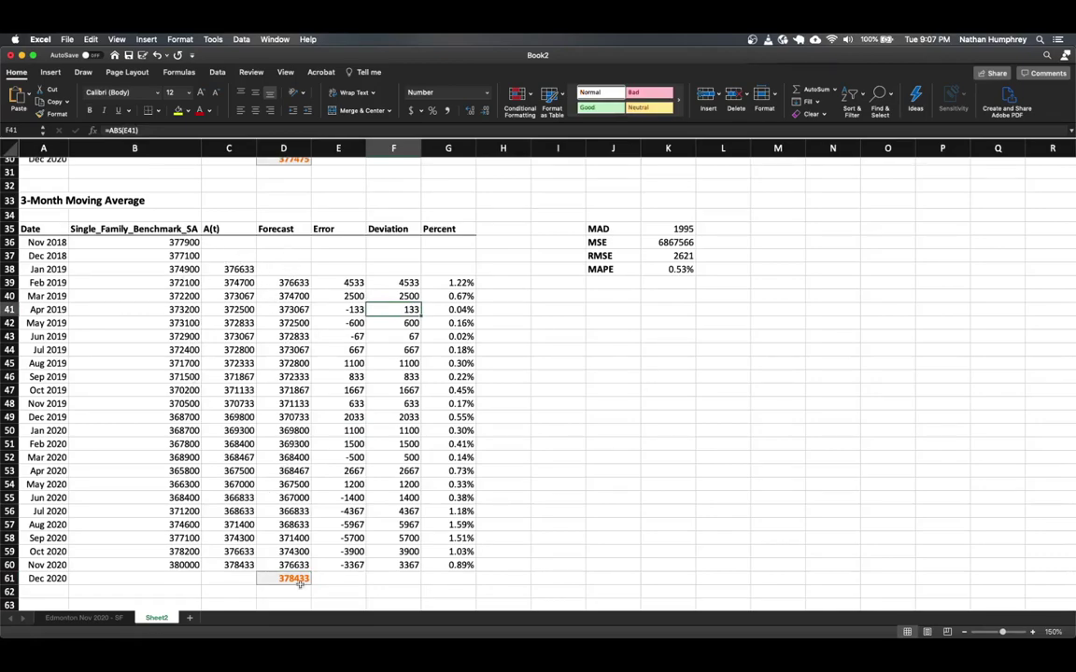
- Delete the blank row 32 directly above the 3-Month Moving Average heading
scroll(308, 220, "up", 1)
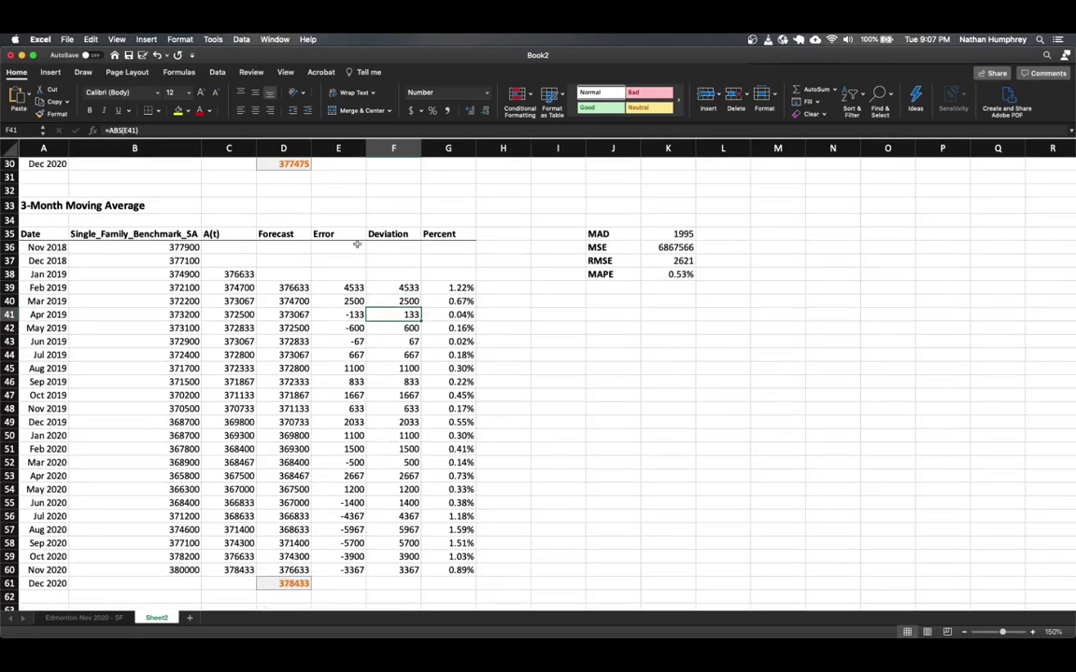
left_click(446, 233)
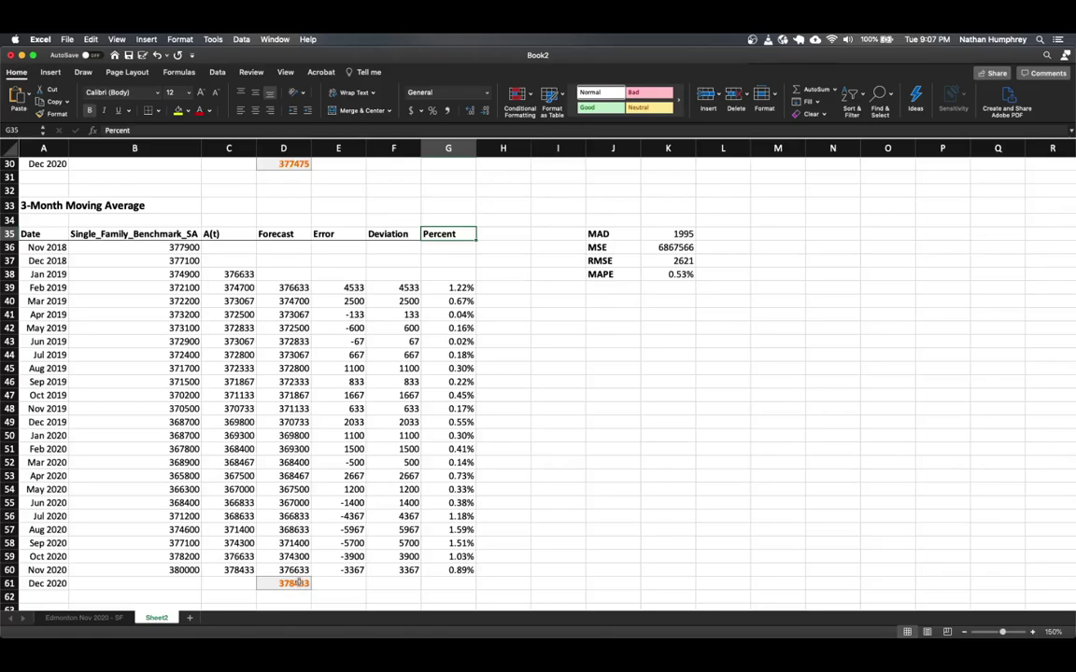
scroll(442, 473, "up", 10)
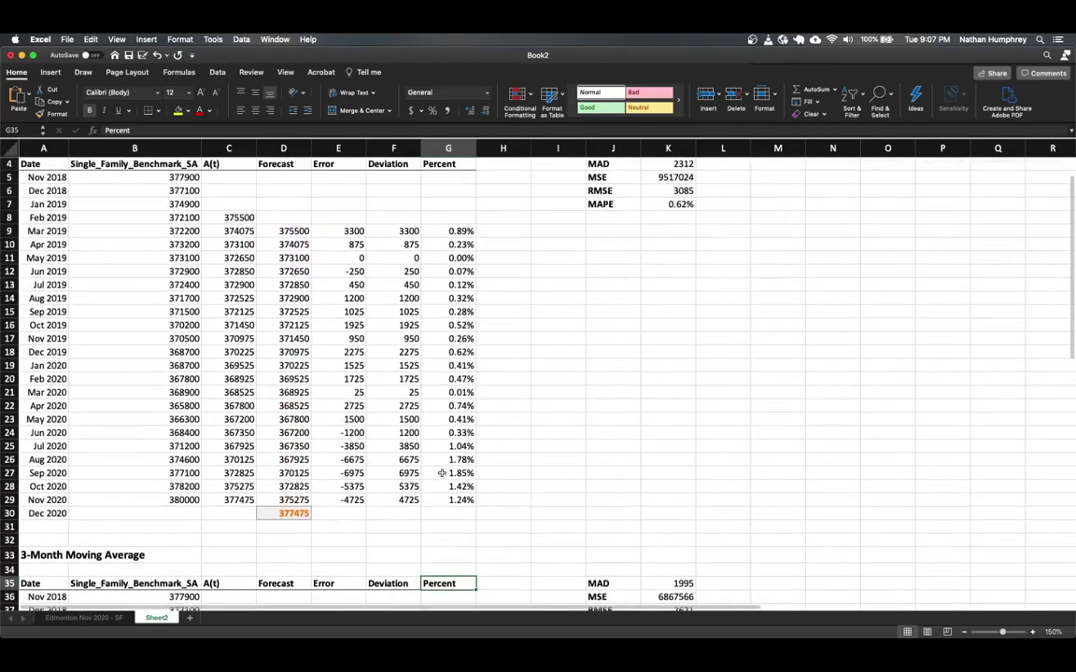
scroll(505, 459, "up", 2)
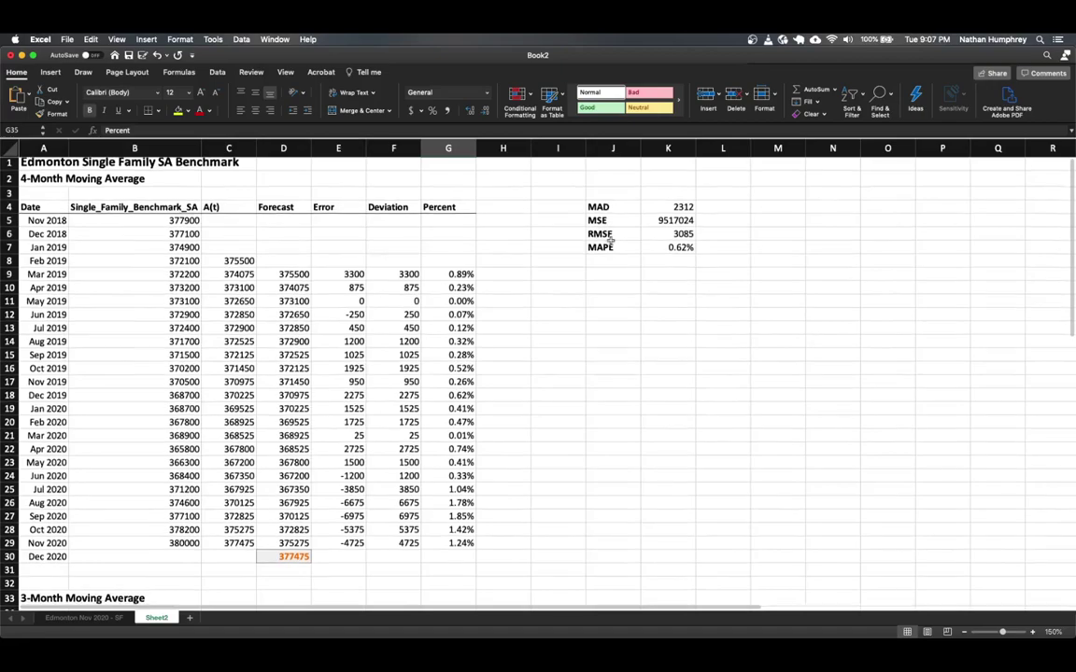
scroll(610, 240, "down", 2)
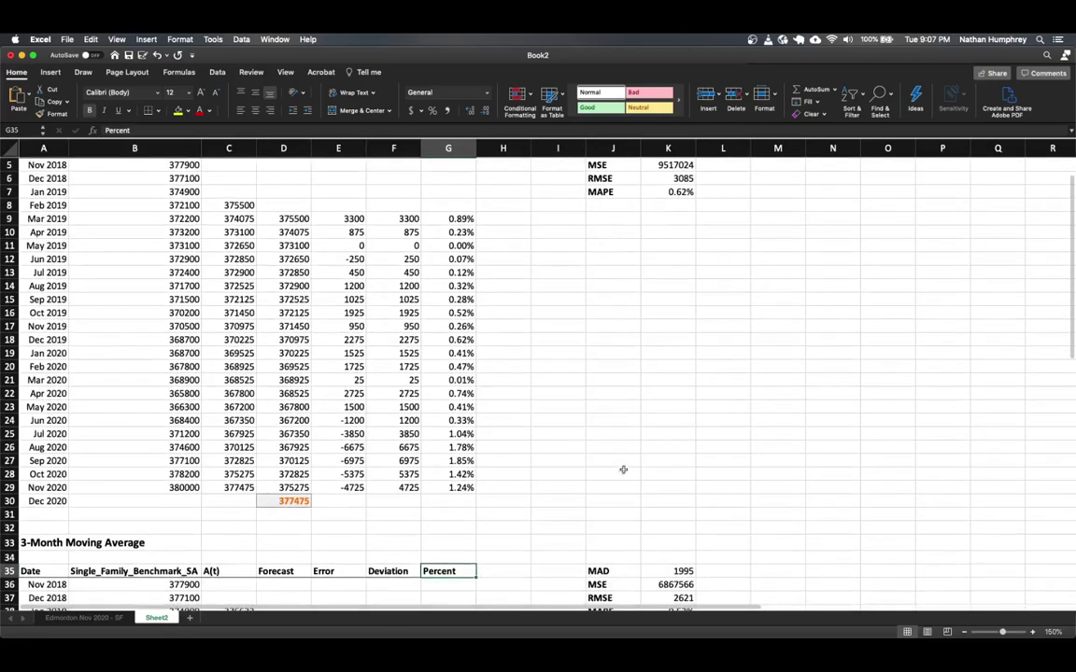
right_click(9, 529)
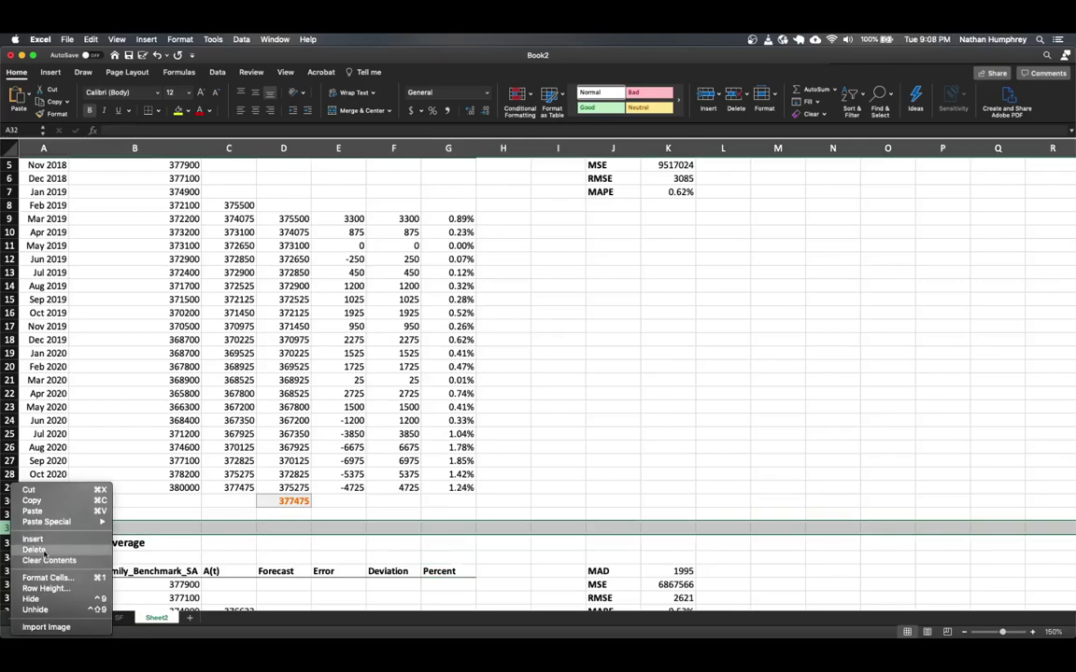
left_click(35, 549)
left_click(965, 633)
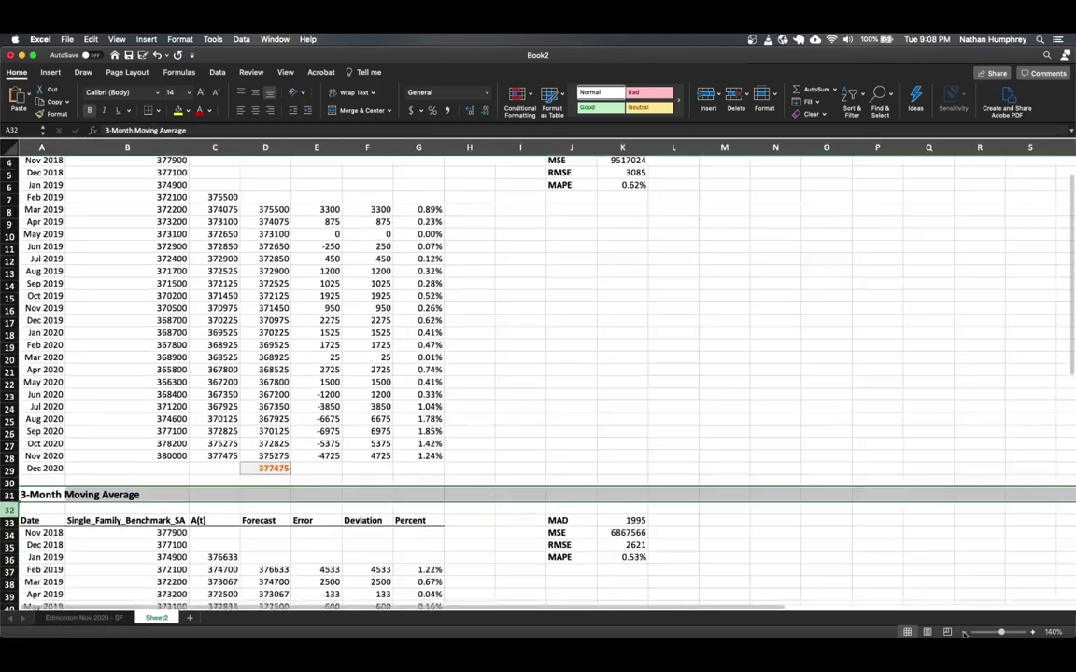
scroll(774, 471, "up", 2)
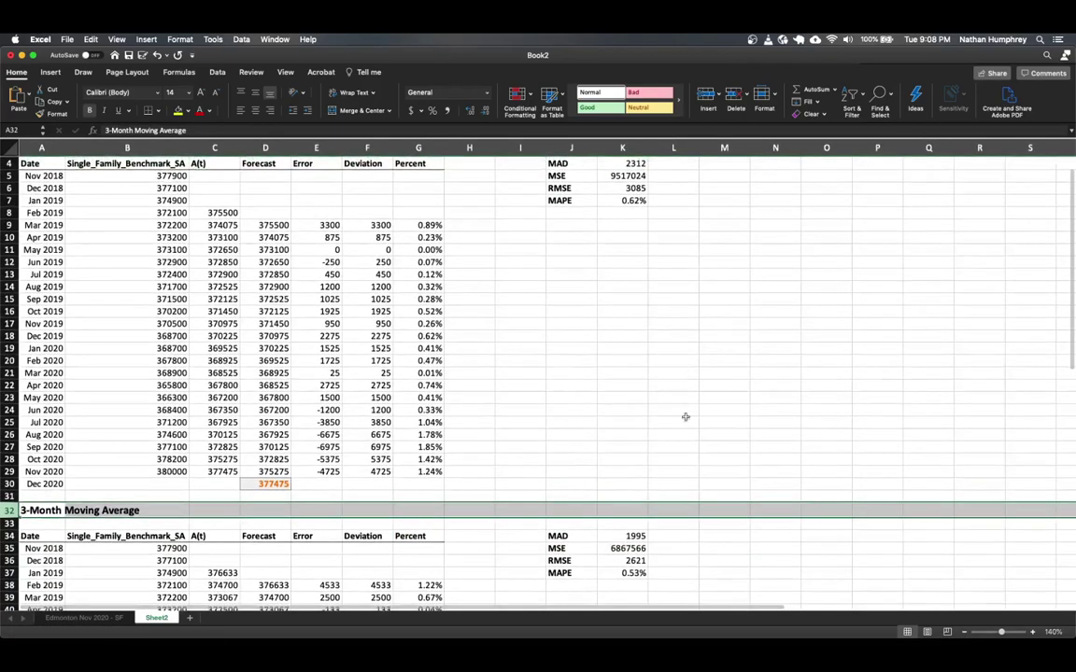
left_click(673, 448)
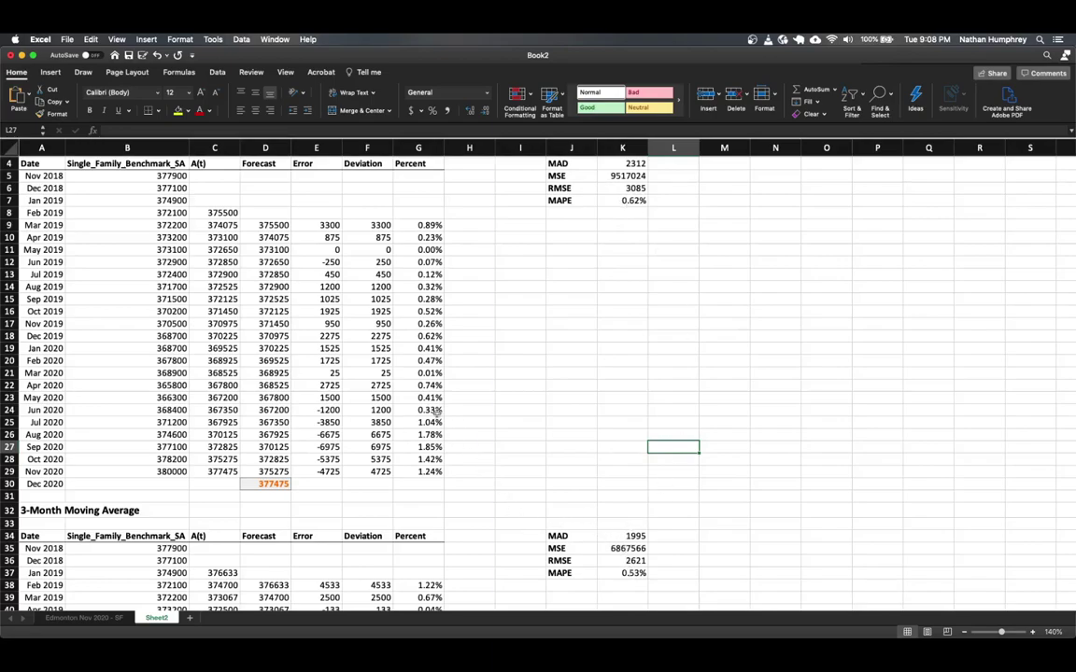
- Compare the Dec 2020 forecasts and the MAD, MSE, RMSE and MAPE values of the 3-month and 4-month moving averages
scroll(309, 294, "down", 5)
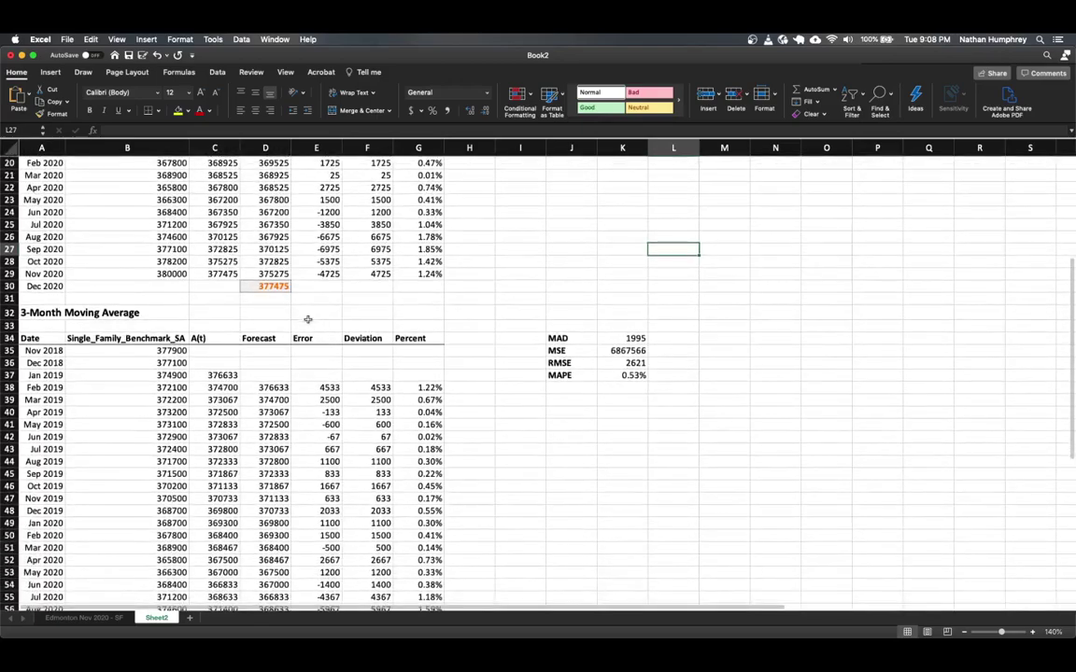
scroll(280, 294, "down", 3)
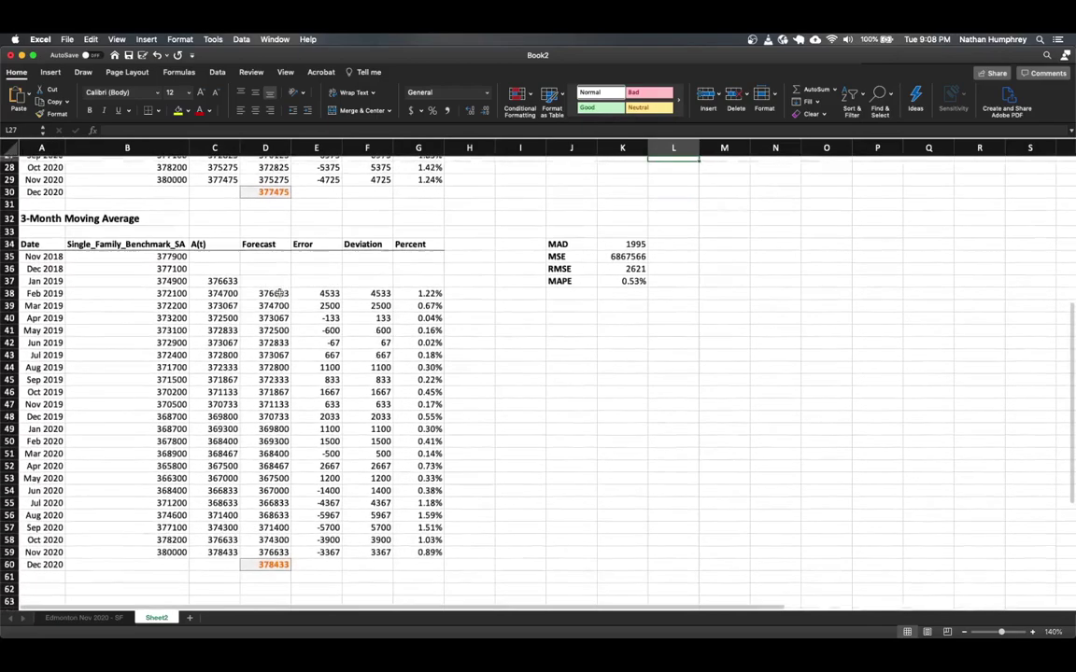
scroll(279, 294, "down", 2)
scroll(285, 299, "up", 10)
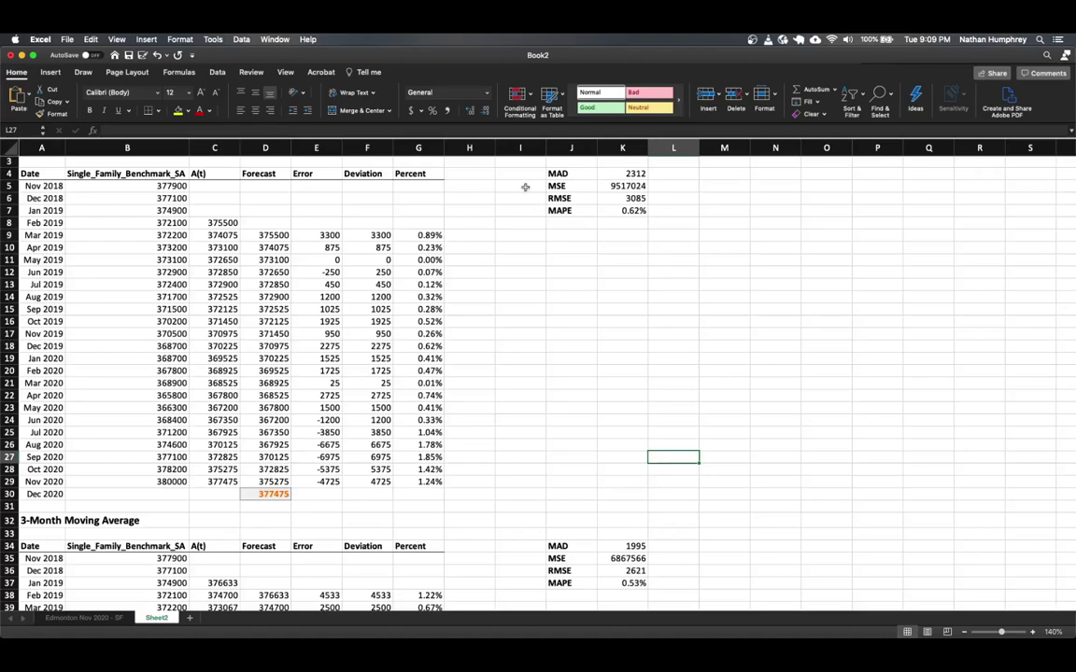
scroll(451, 243, "up", 2)
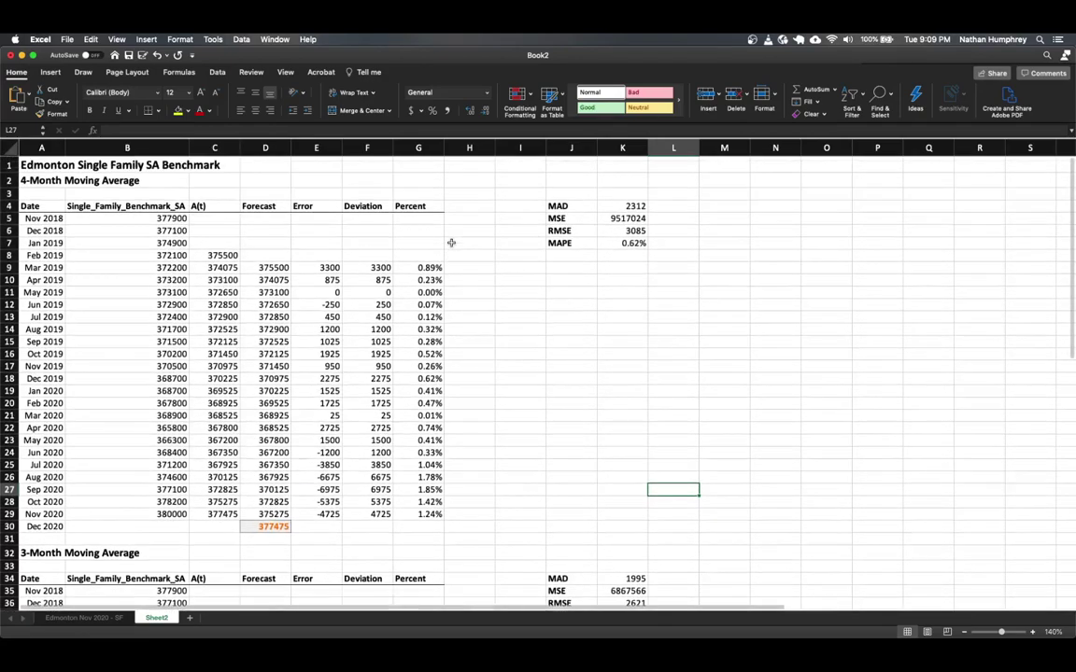